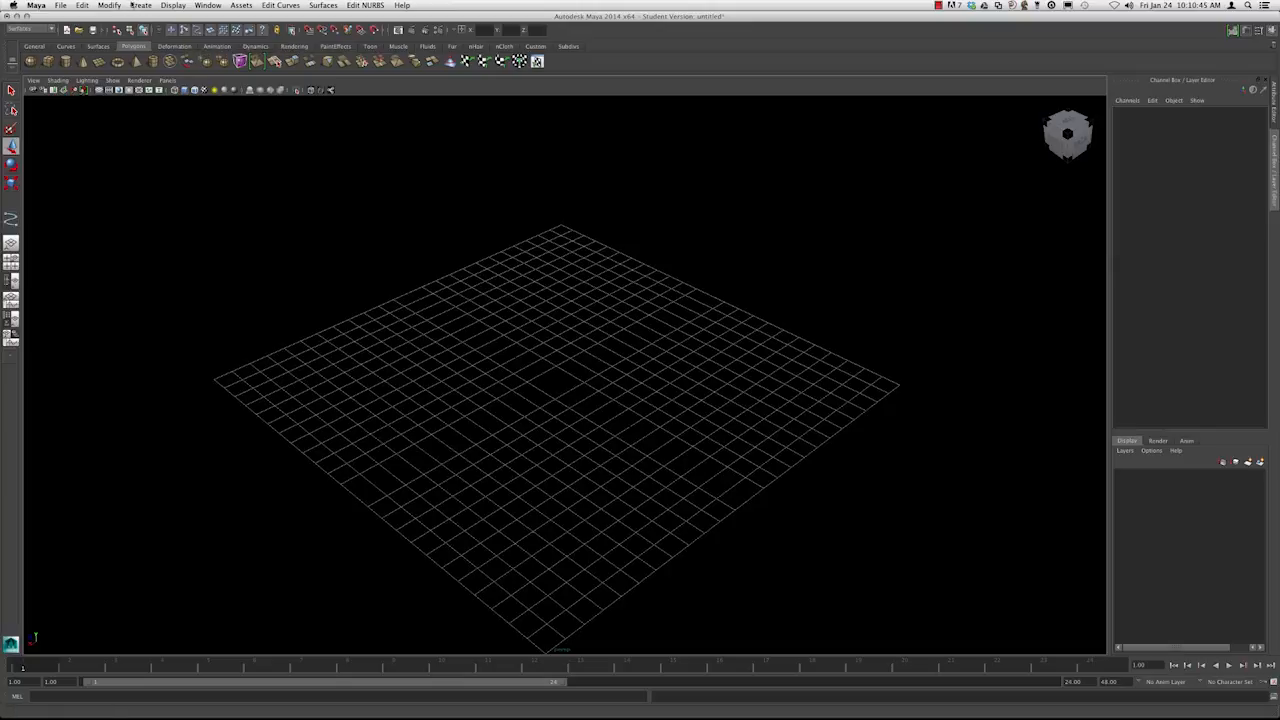
Create a polygon cube at the centre of the grid
click(140, 5)
mouse_move(178, 32)
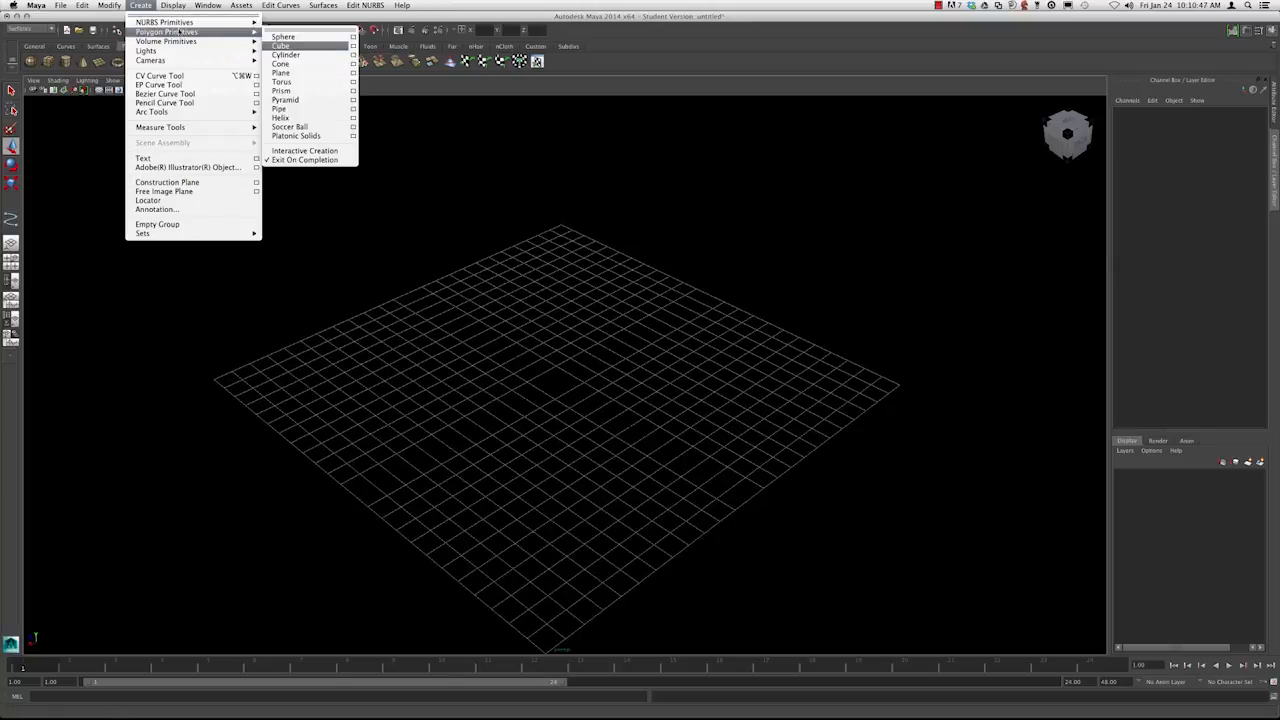
click(283, 46)
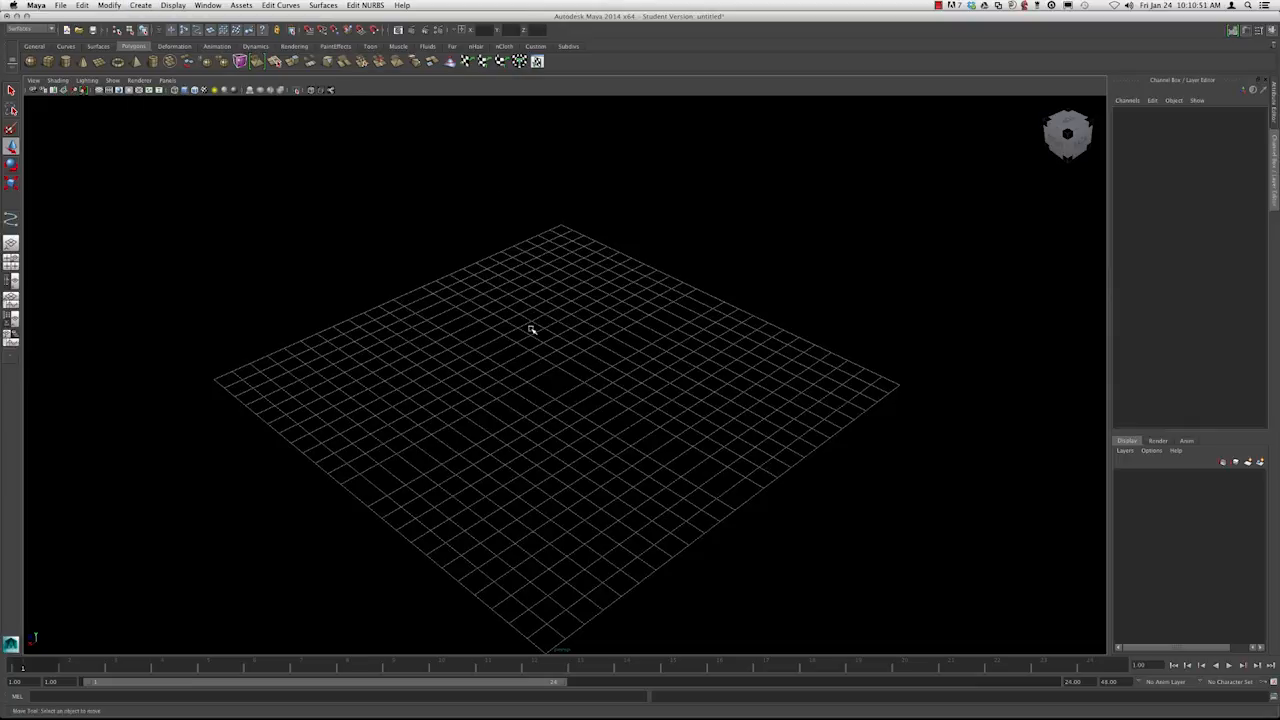
key(space)
click(505, 291)
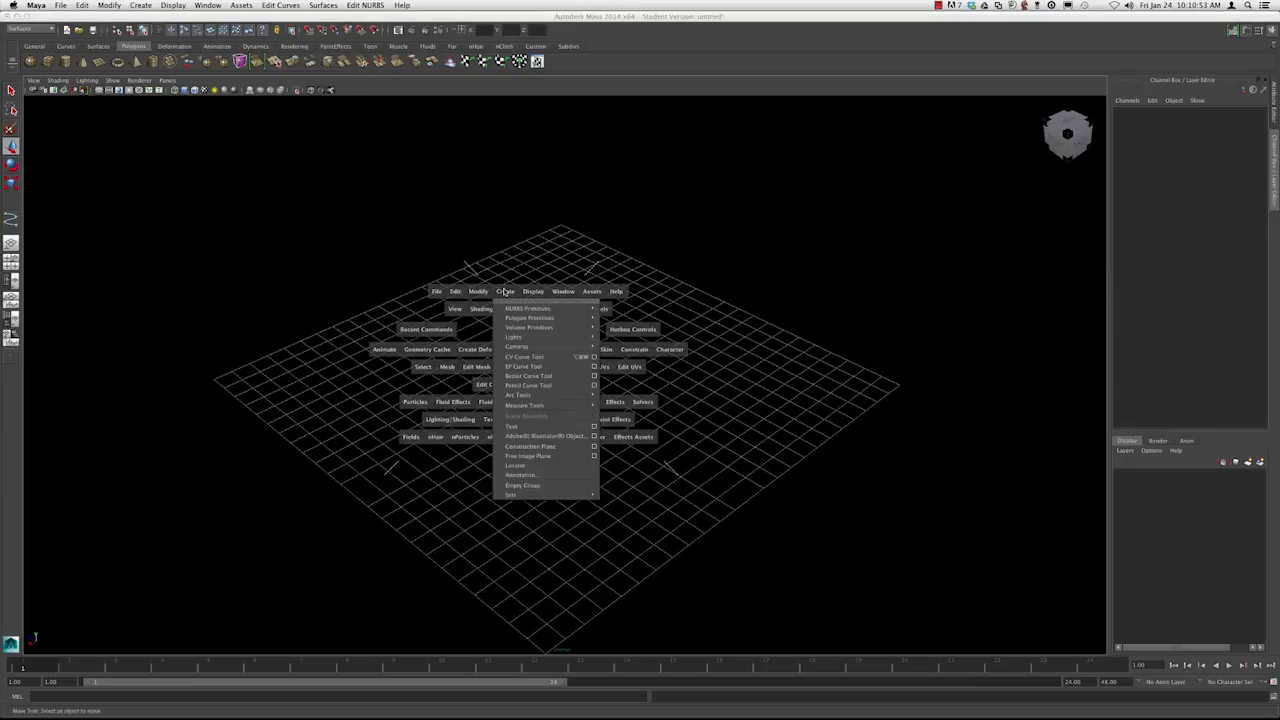
mouse_move(528, 317)
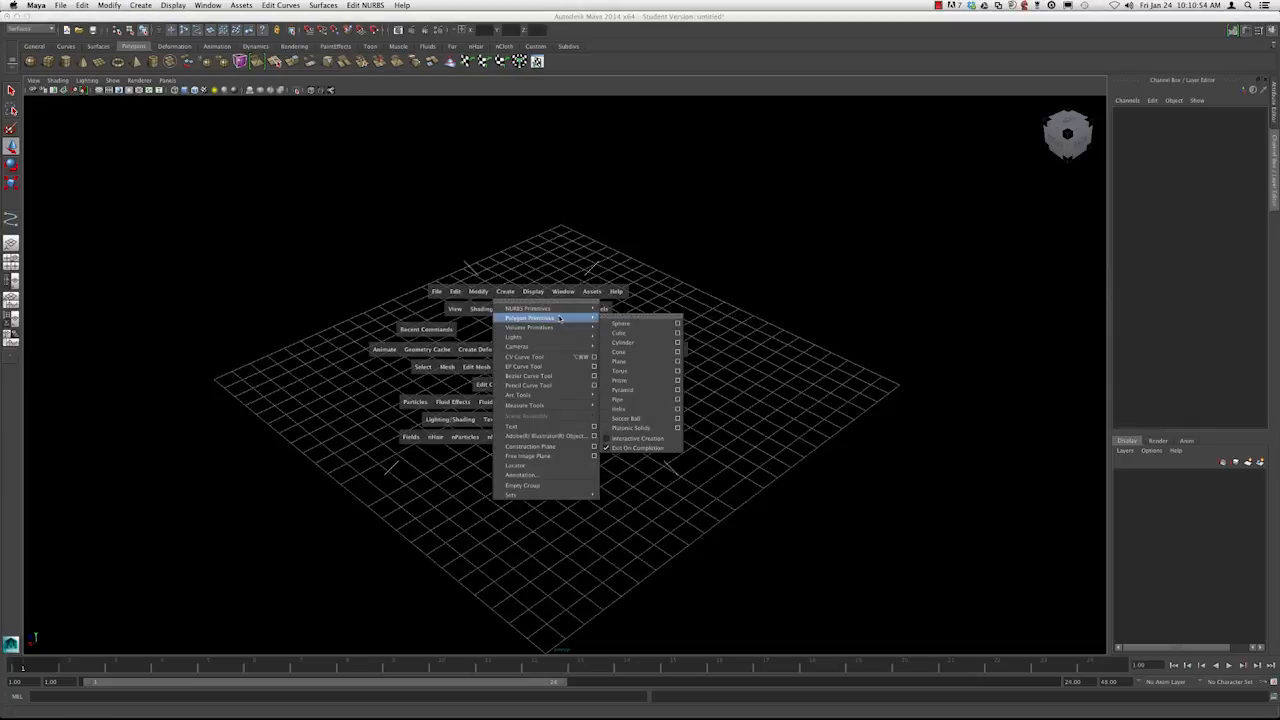
click(636, 334)
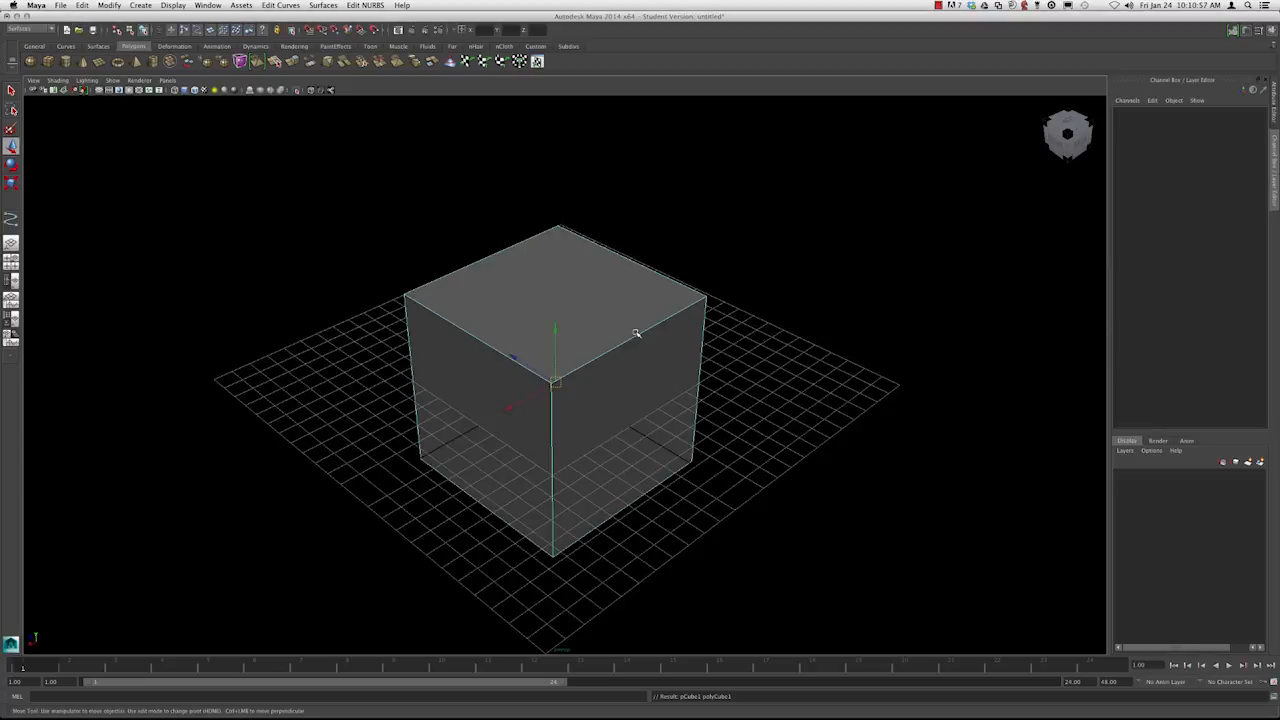
alt+drag(580, 234, 517, 217)
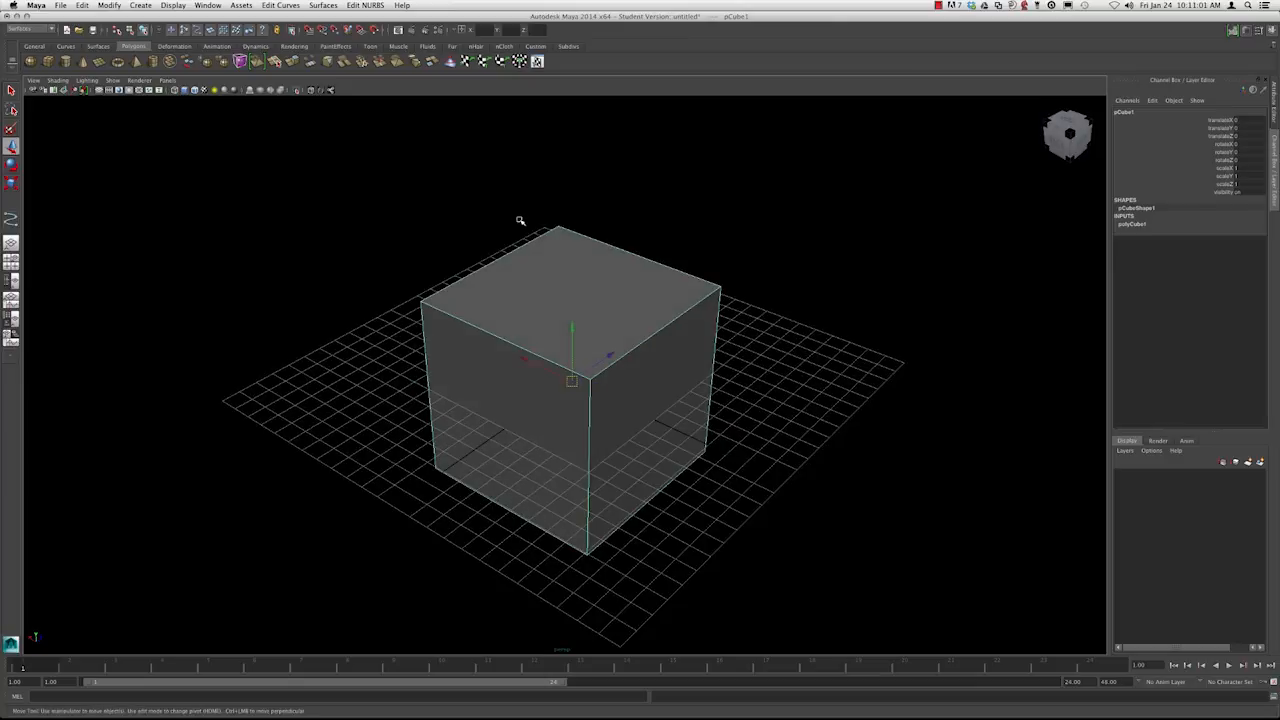
Delete the cube and turn on Interactive Creation for polygon primitives
key(Delete)
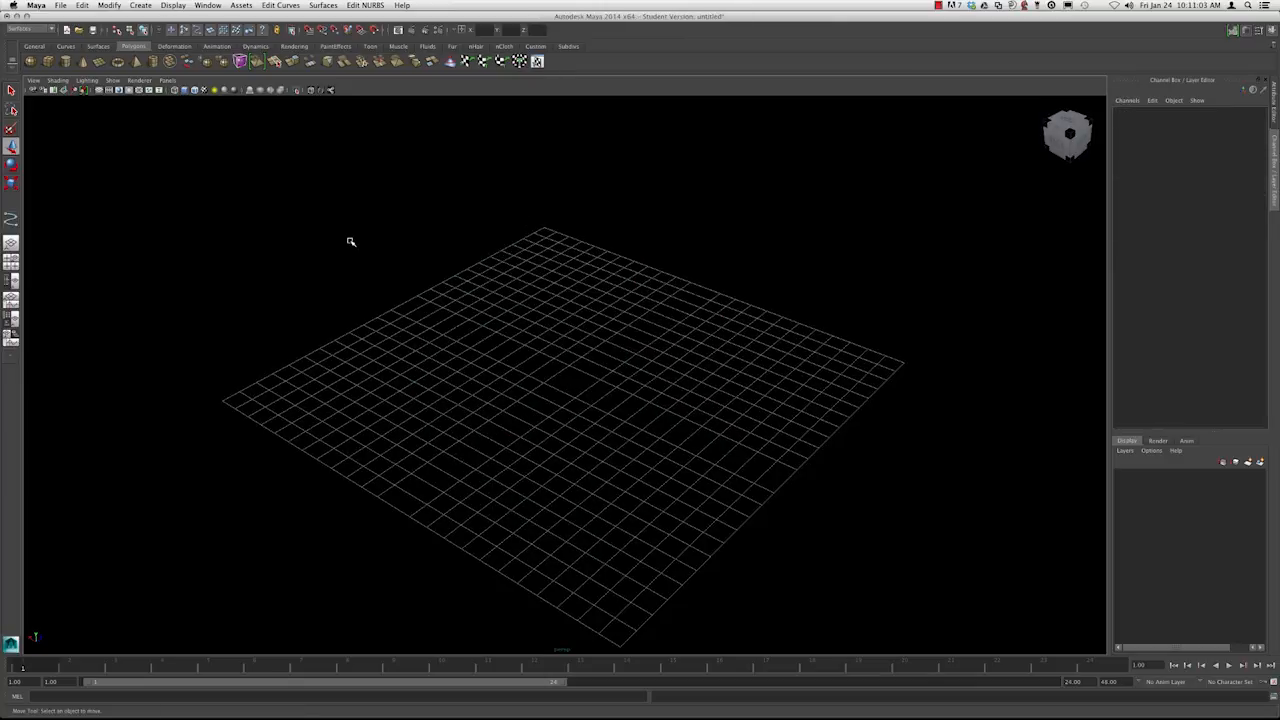
key(space)
click(329, 203)
mouse_move(350, 230)
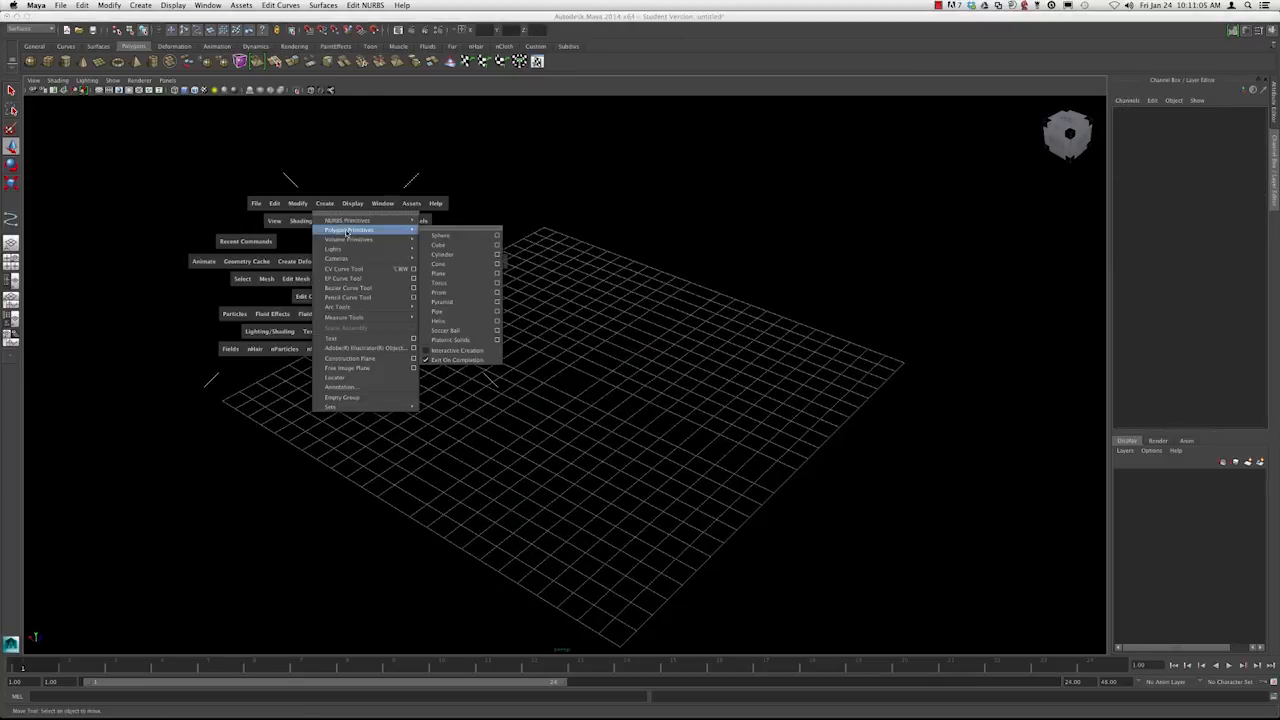
click(462, 351)
Draw a polygon cube interactively on the grid and delete it
click(48, 61)
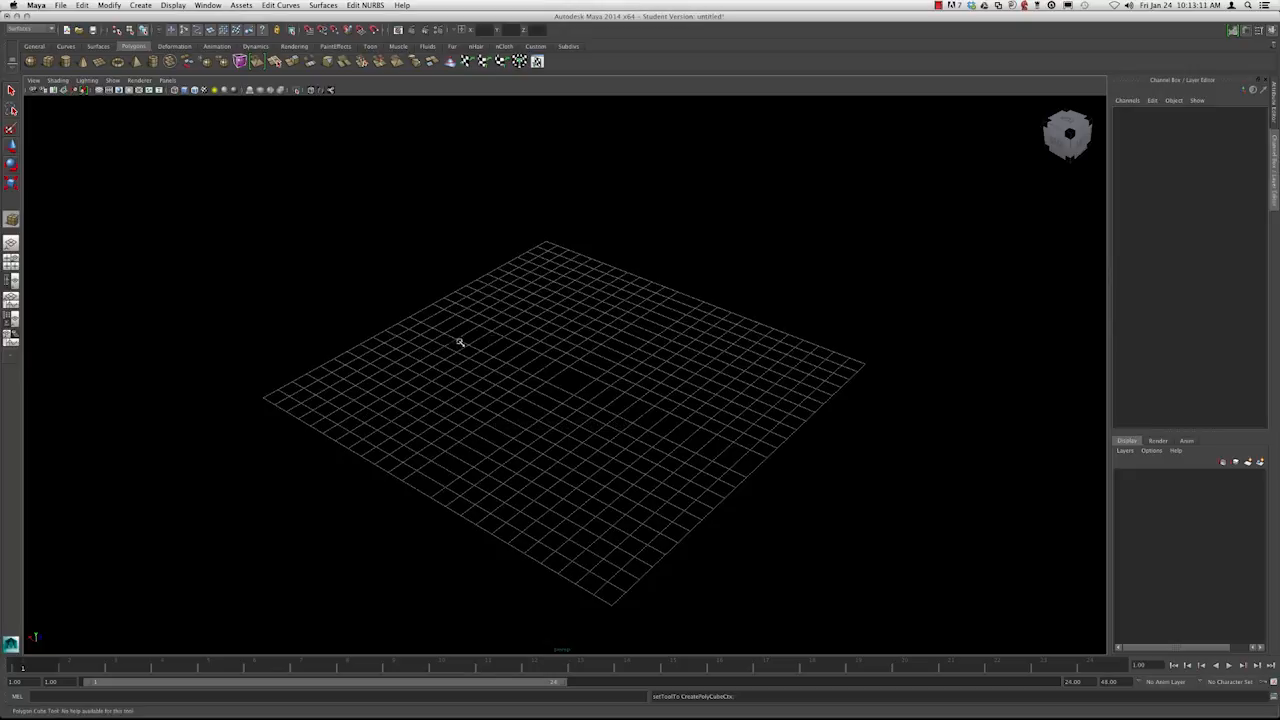
alt+drag(675, 448, 891, 237)
alt+drag(700, 300, 606, 314)
key(Delete)
Turn off Interactive Creation for polygon primitives and create a default polygon cube at the origin
key(space)
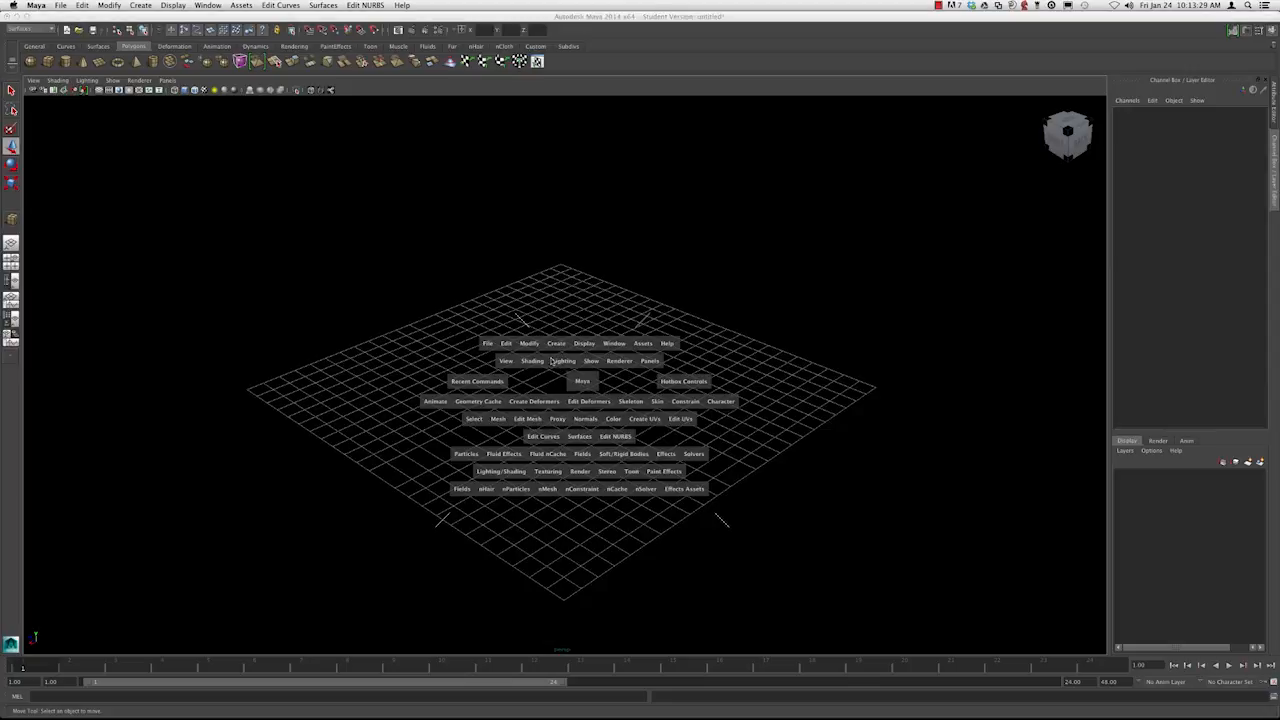
click(556, 344)
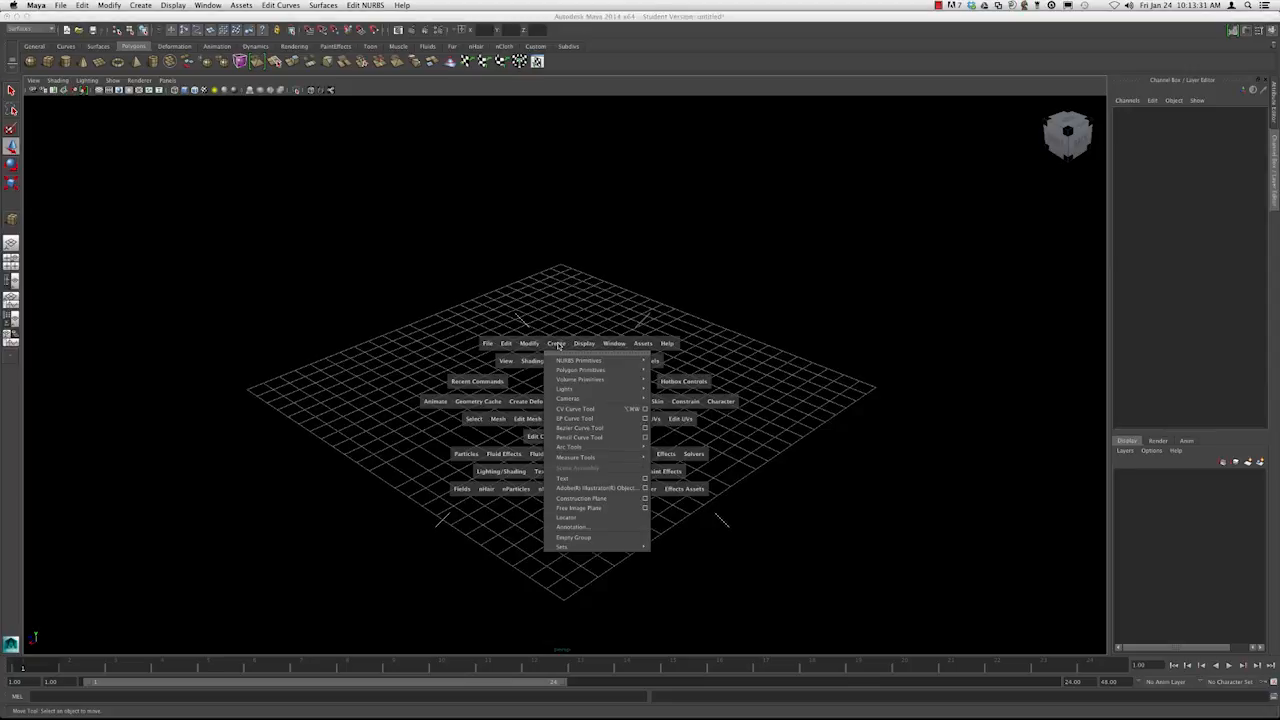
mouse_move(577, 371)
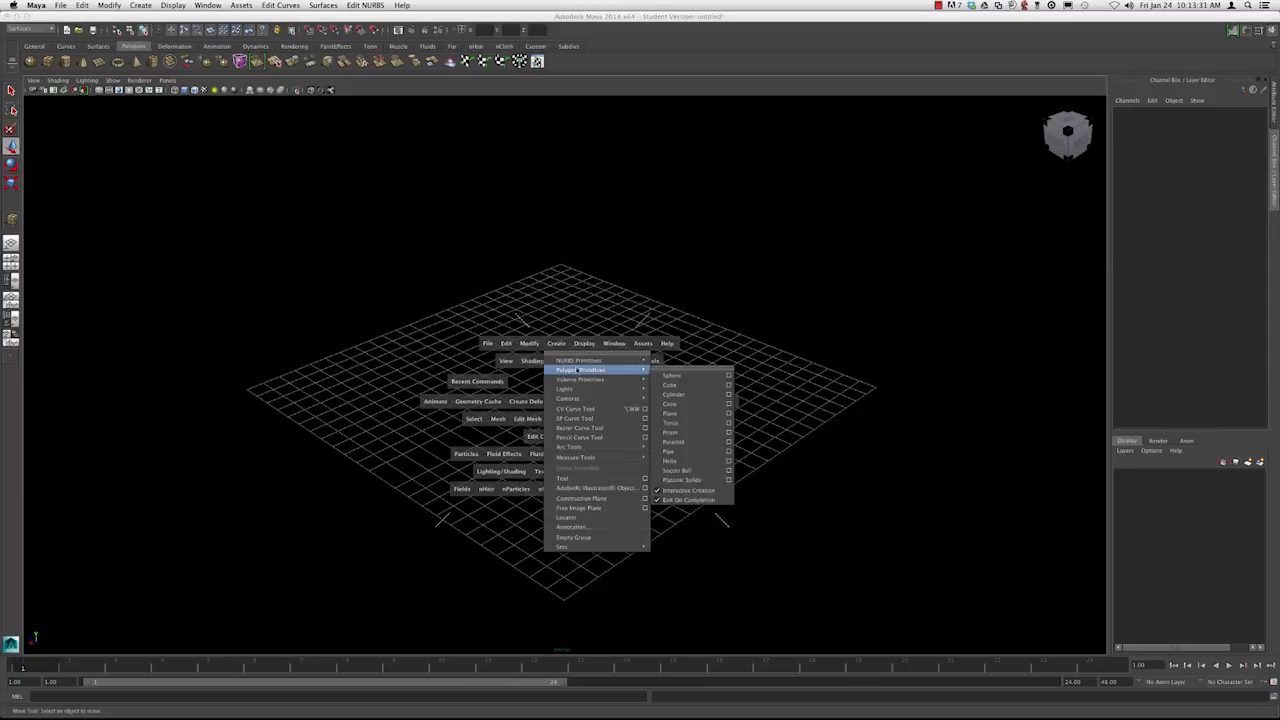
click(695, 491)
click(556, 344)
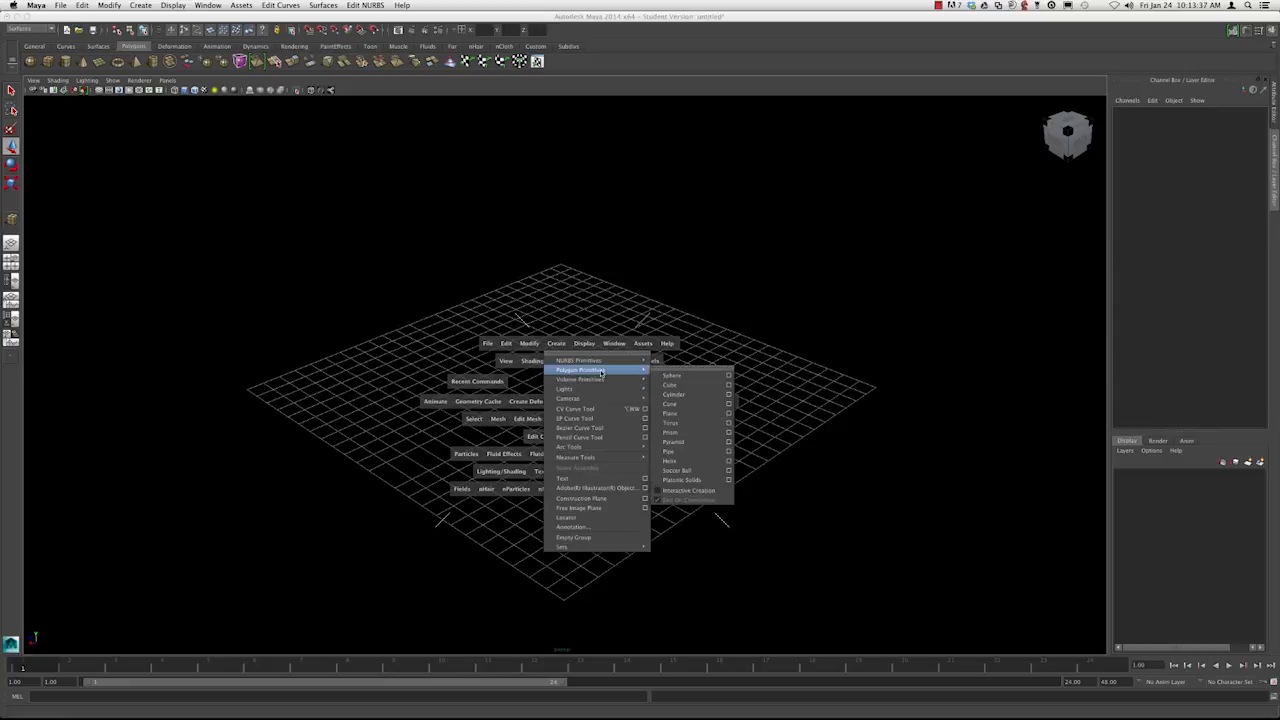
click(681, 383)
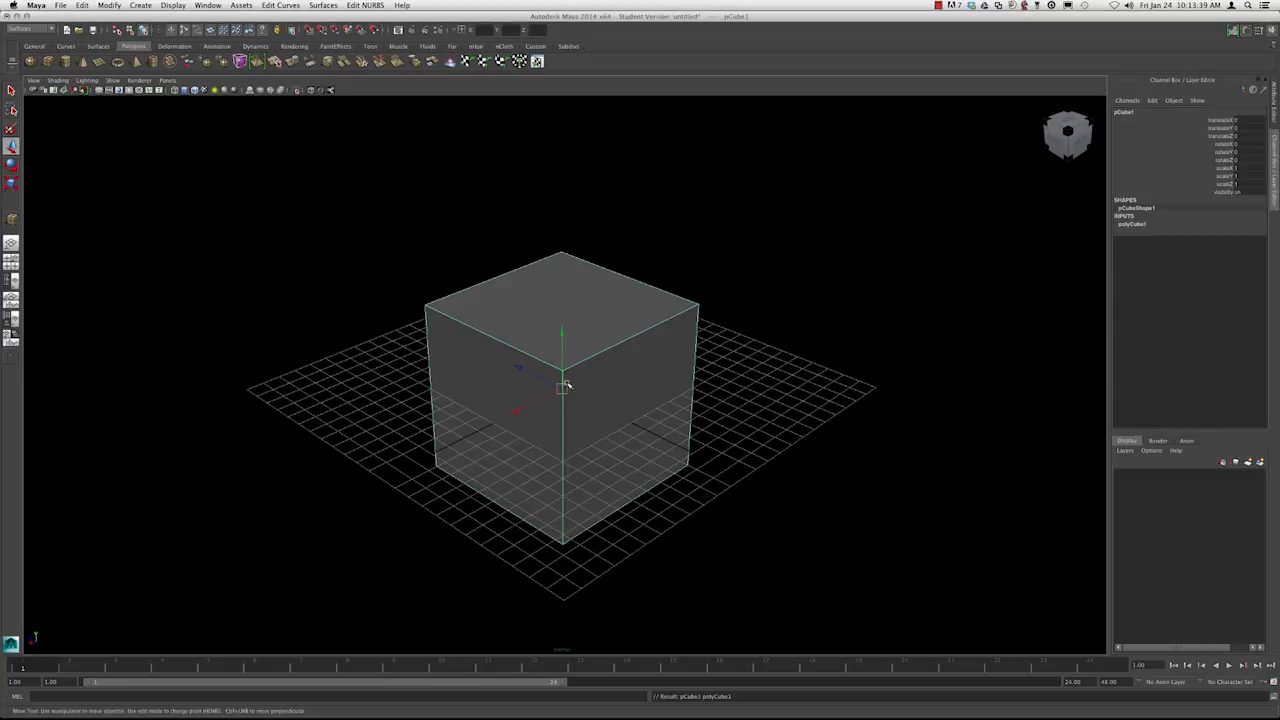
Examine the polygon cube from several sides and heights in the perspective view
alt+drag(576, 314, 411, 312)
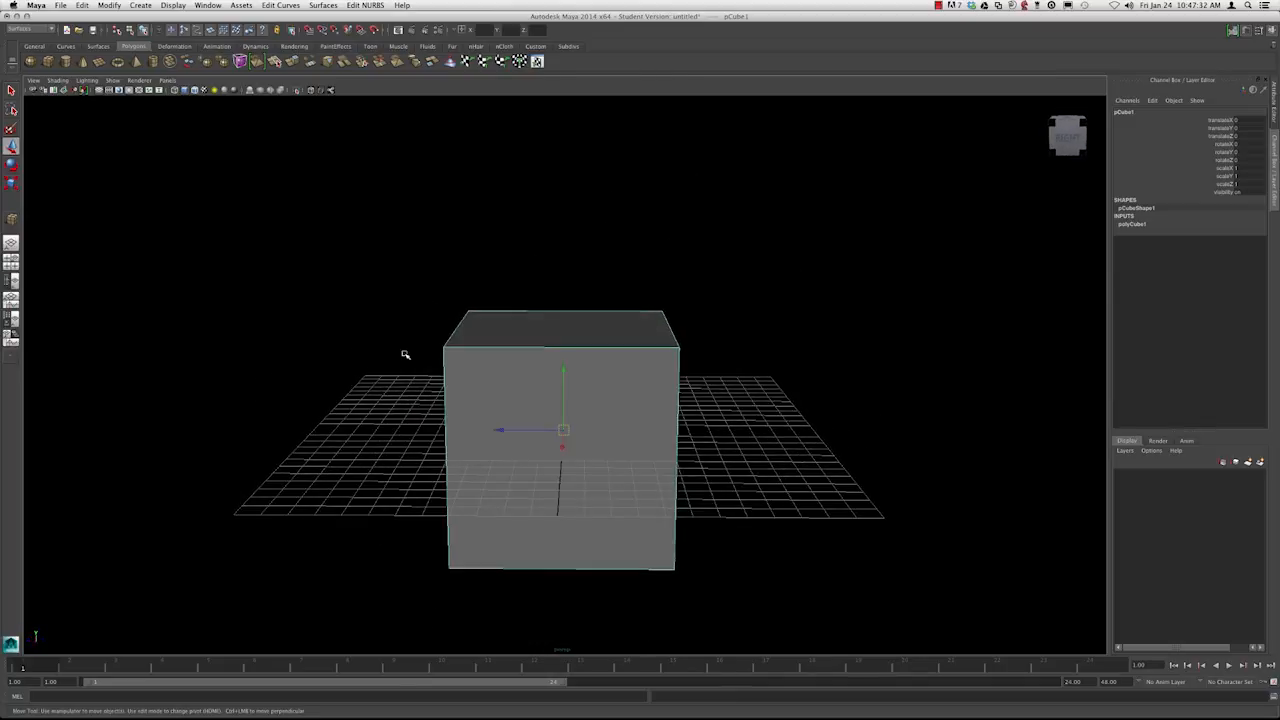
alt+drag(594, 334, 486, 320)
drag(486, 320, 537, 421)
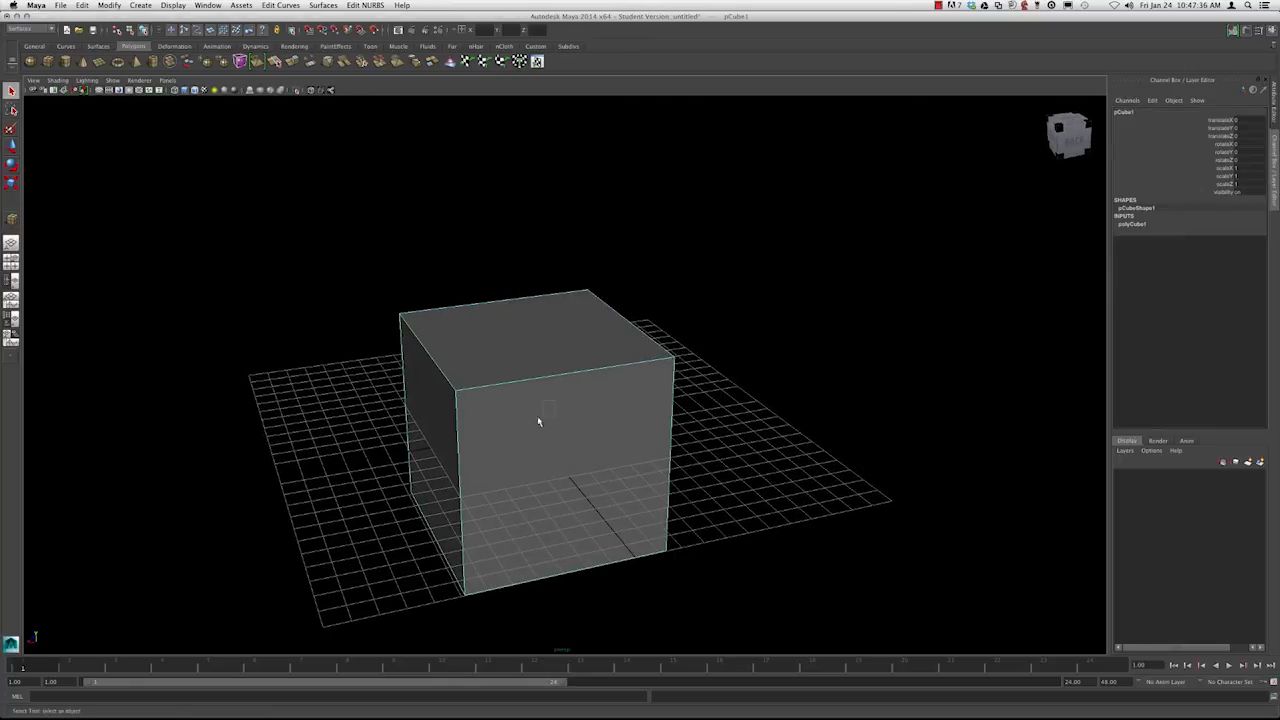
alt+drag(680, 351, 687, 345)
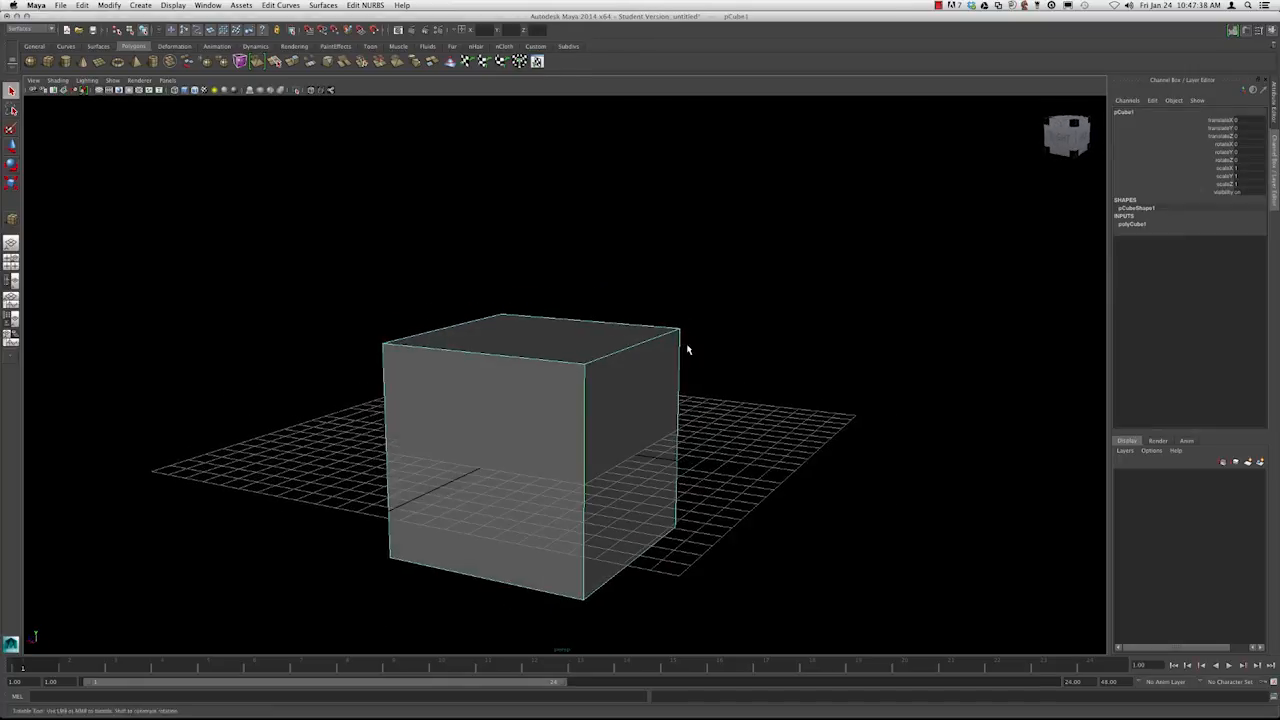
alt+drag(631, 387, 557, 363)
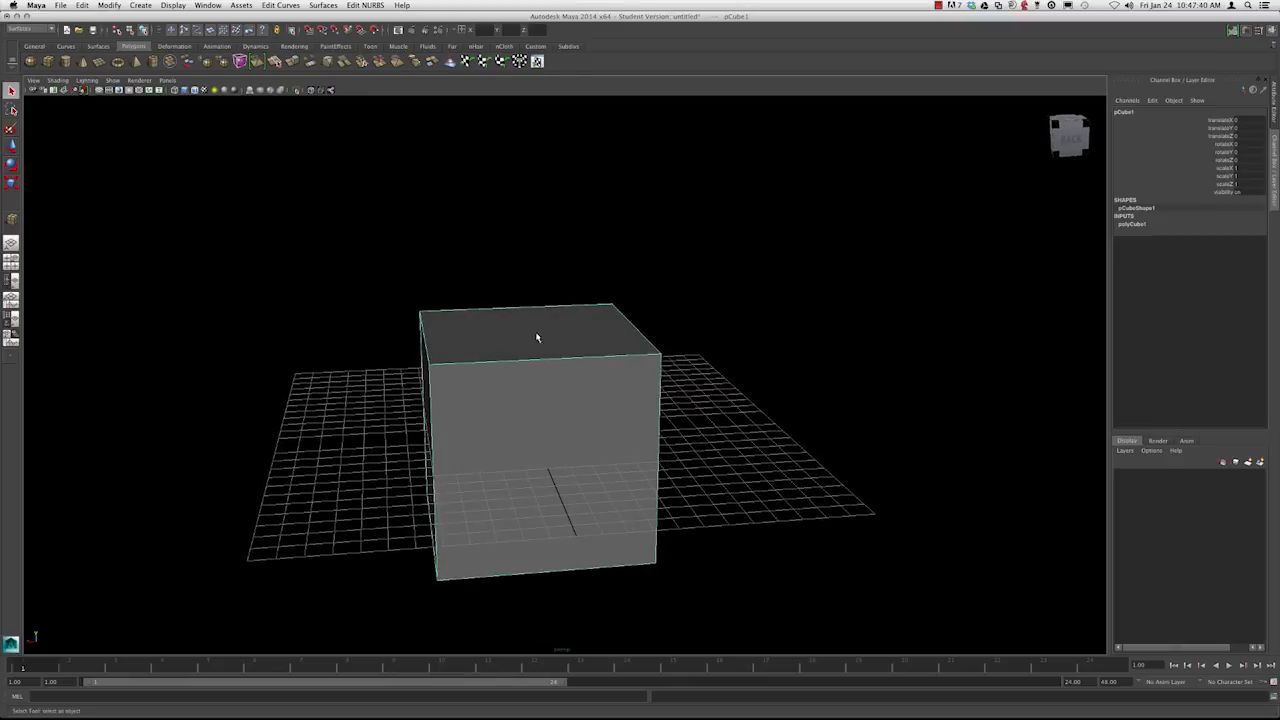
alt+drag(451, 331, 509, 380)
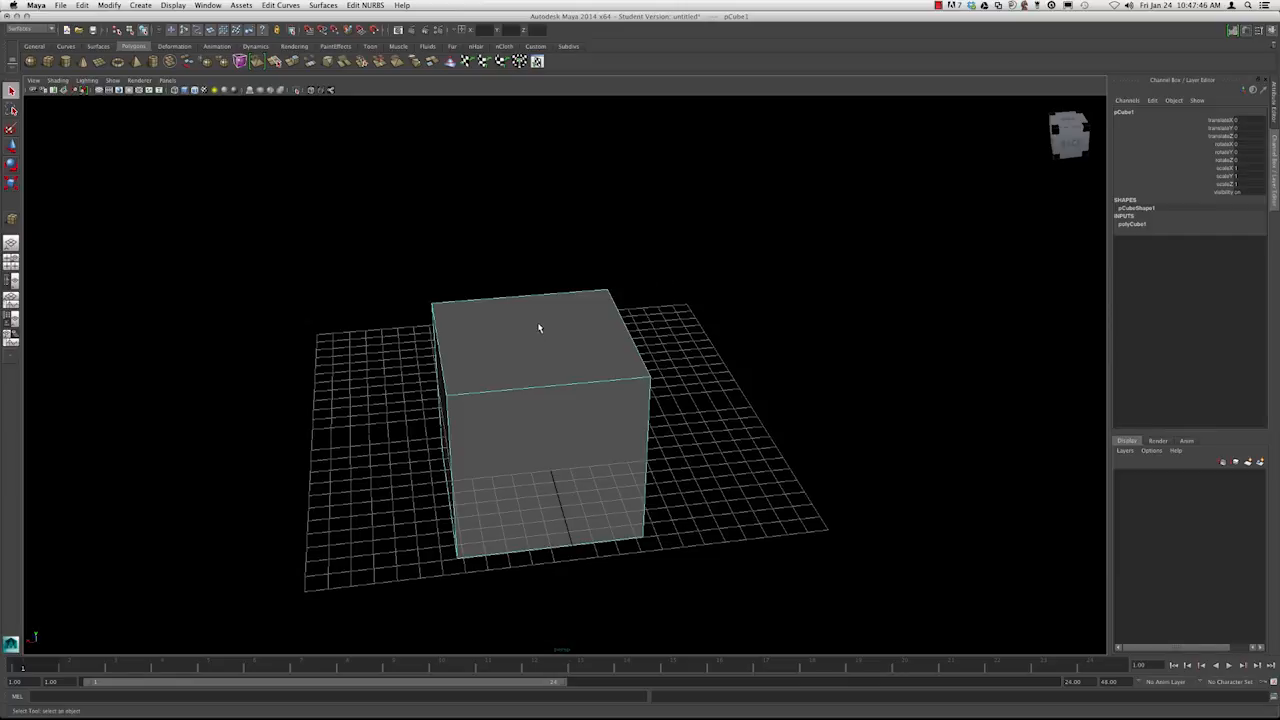
alt+drag(525, 330, 551, 336)
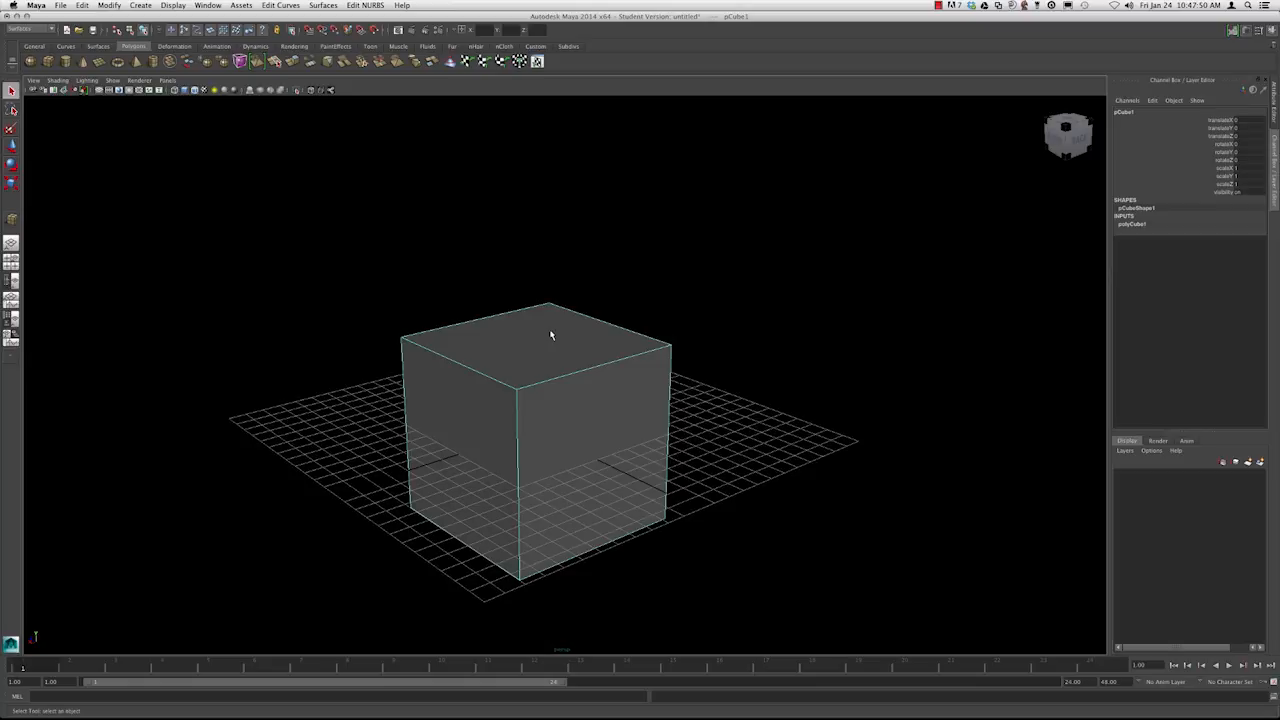
alt+drag(537, 360, 543, 300)
Cycle through the Rotate, Scale and Move tools on the cube to compare their manipulators
key(e)
key(r)
key(e)
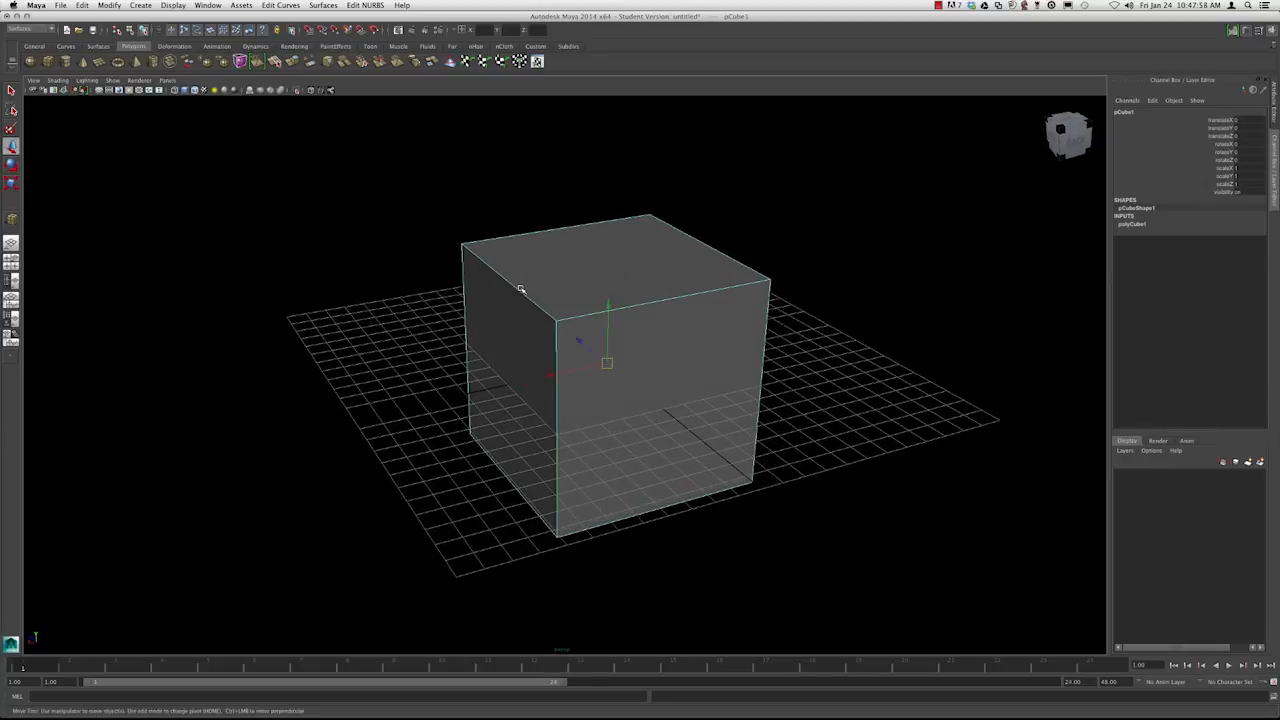
key(r)
key(w)
key(e)
key(r)
alt+drag(571, 328, 502, 293)
Return to the Select tool and inspect the cube from different angles and distances
key(q)
alt+drag(366, 251, 457, 294)
click(522, 204)
drag(522, 204, 370, 318)
click(791, 289)
drag(791, 289, 626, 327)
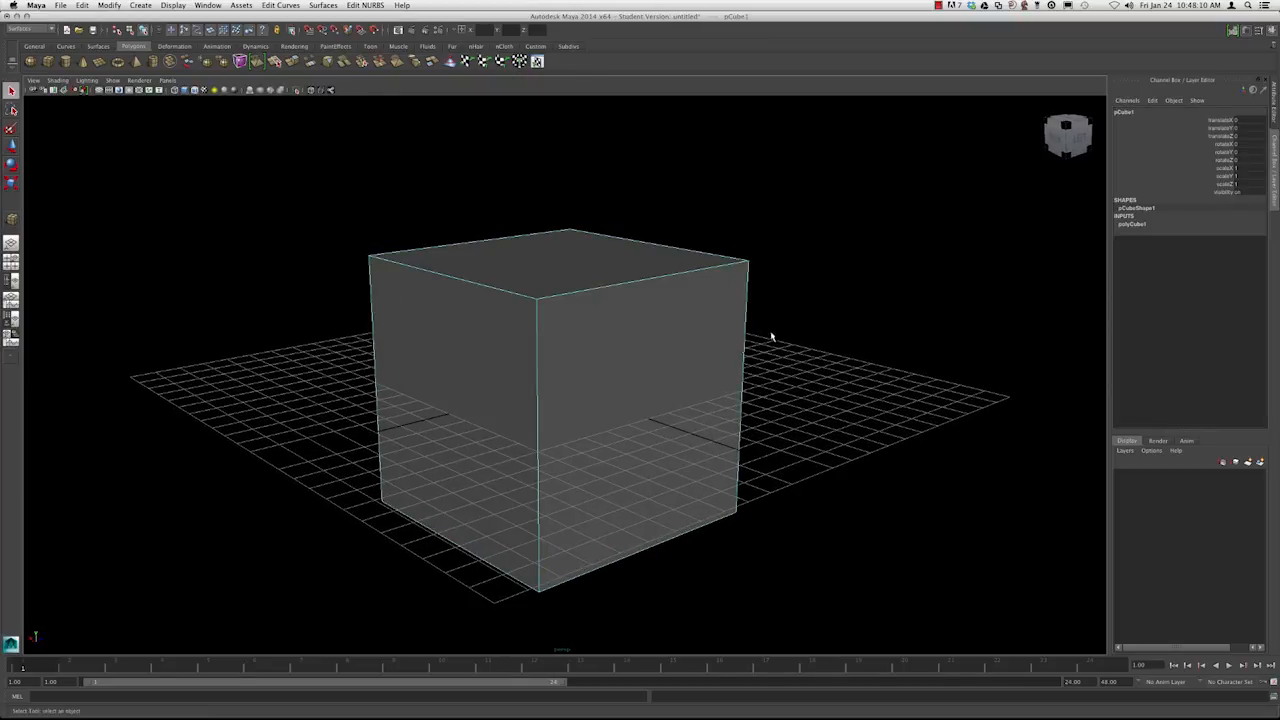
drag(935, 459, 541, 237)
drag(744, 390, 343, 246)
scroll(676, 351, down, 3)
alt+drag(676, 351, 620, 359)
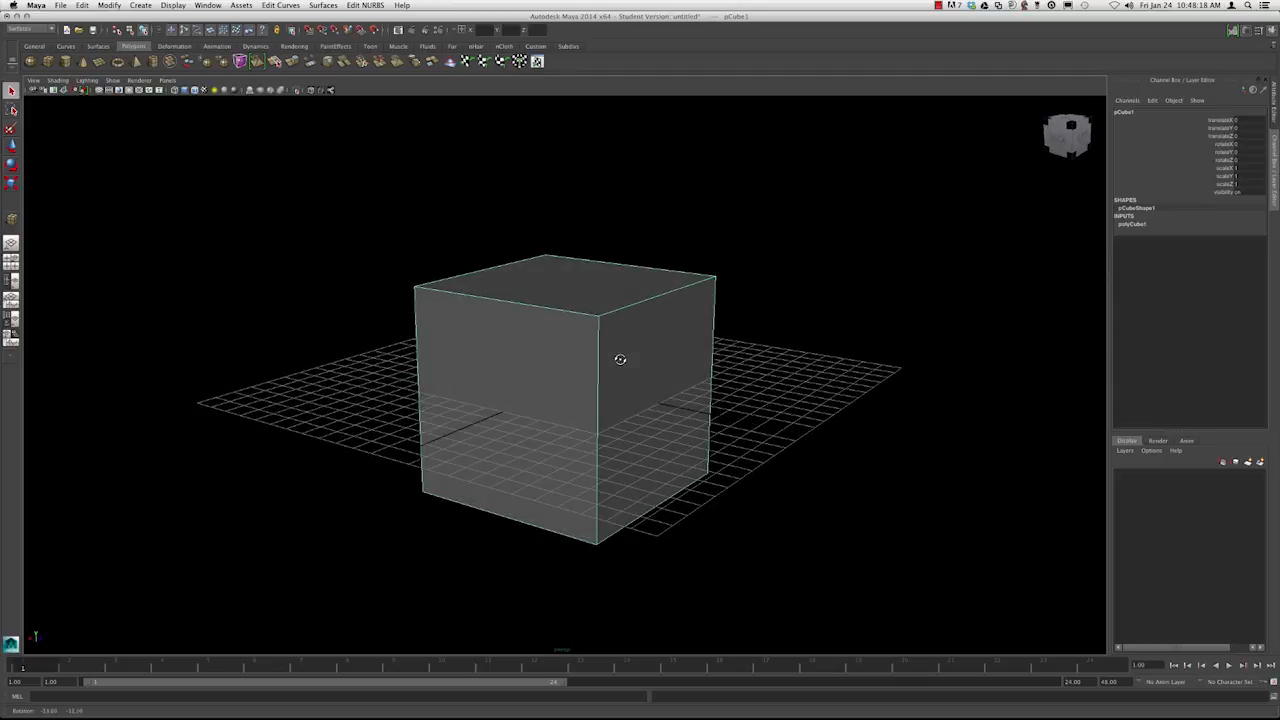
alt+middle_drag(609, 364, 586, 385)
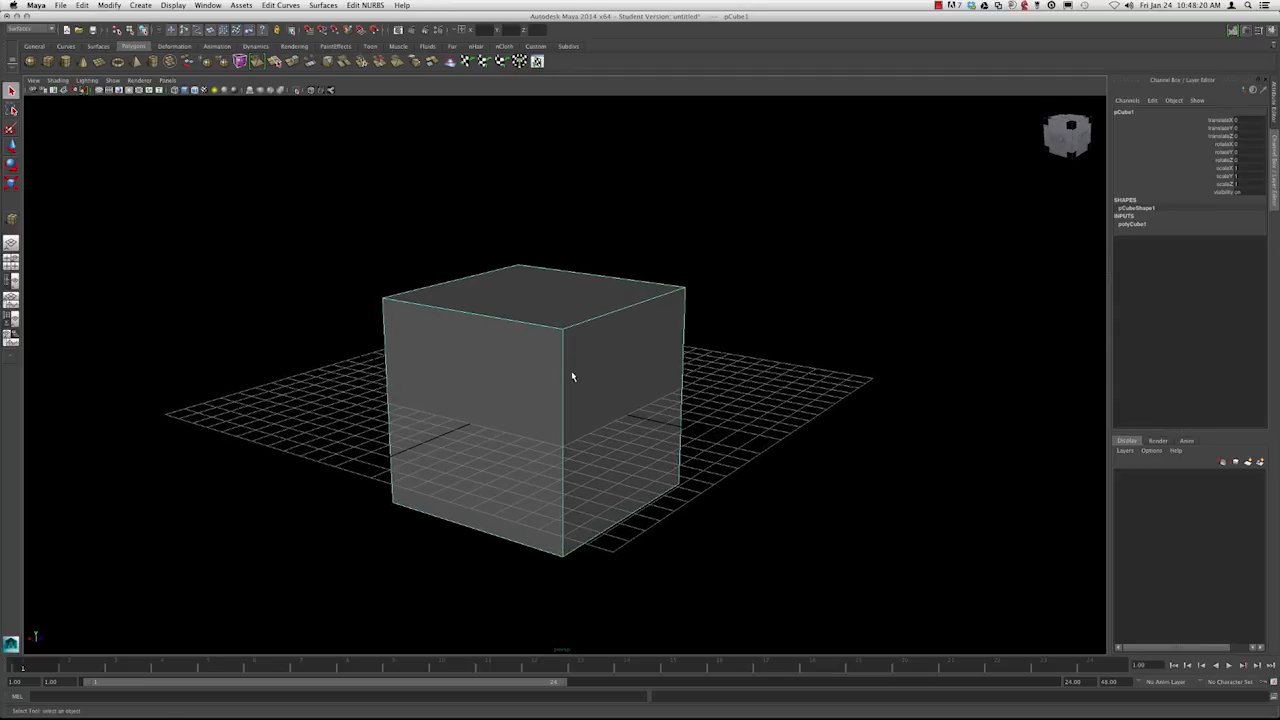
View the Move, Rotate and Scale manipulators on the cube in turn, going through the three tools twice
key(w)
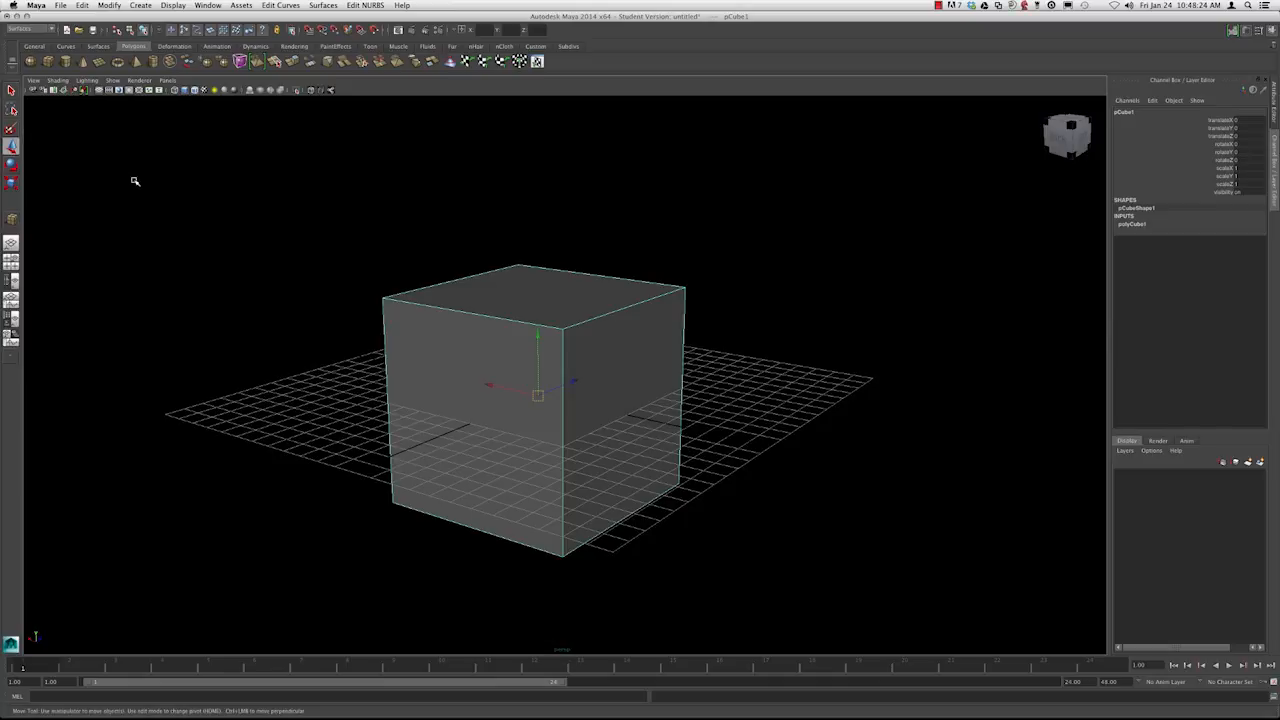
key(e)
key(r)
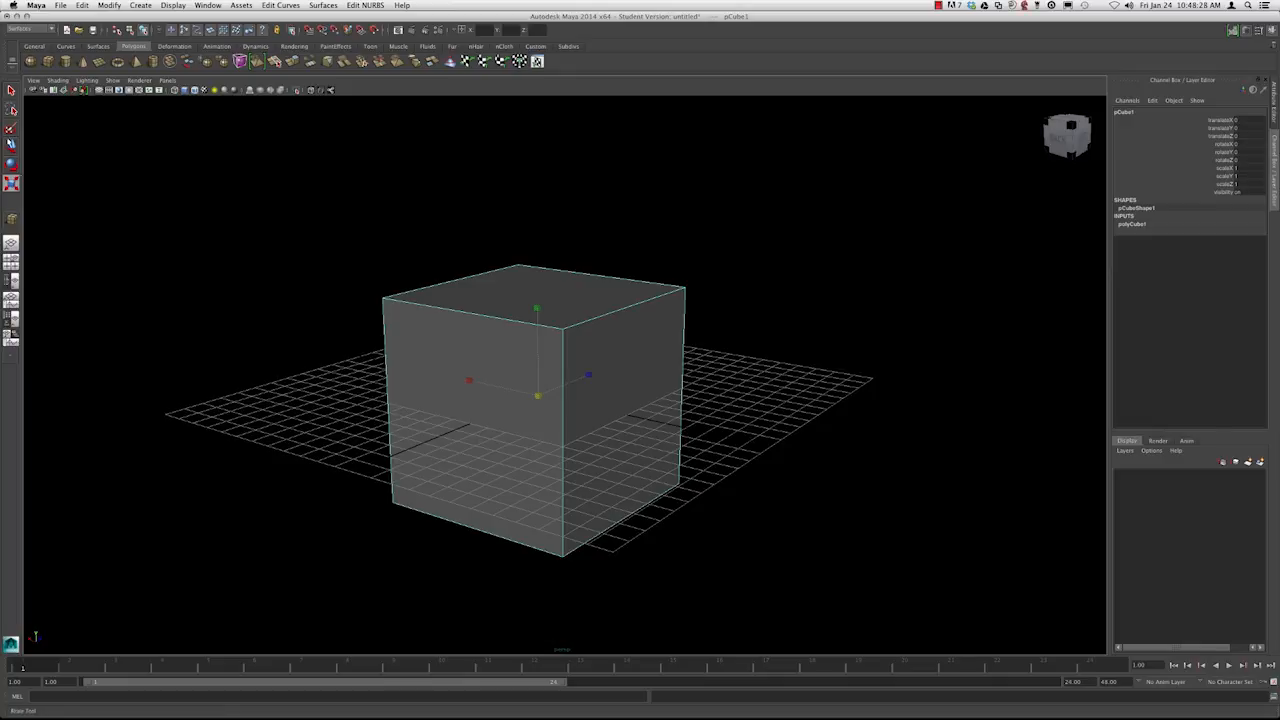
click(13, 147)
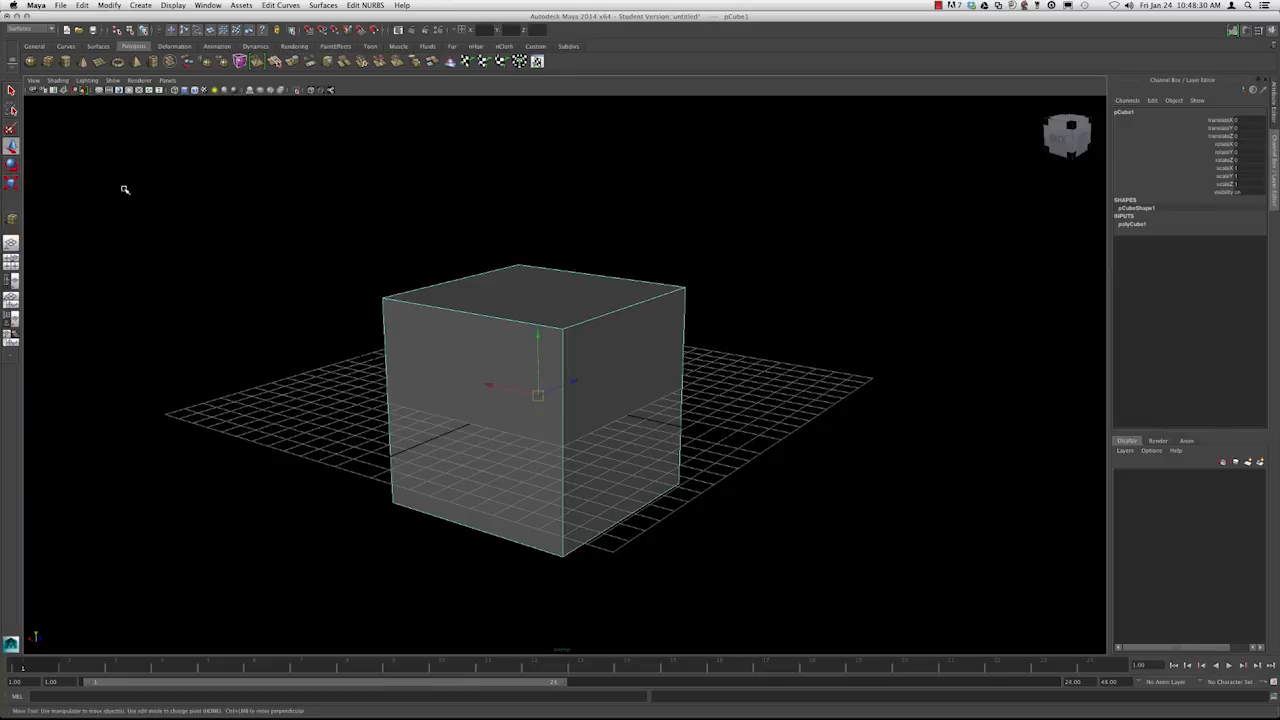
click(12, 165)
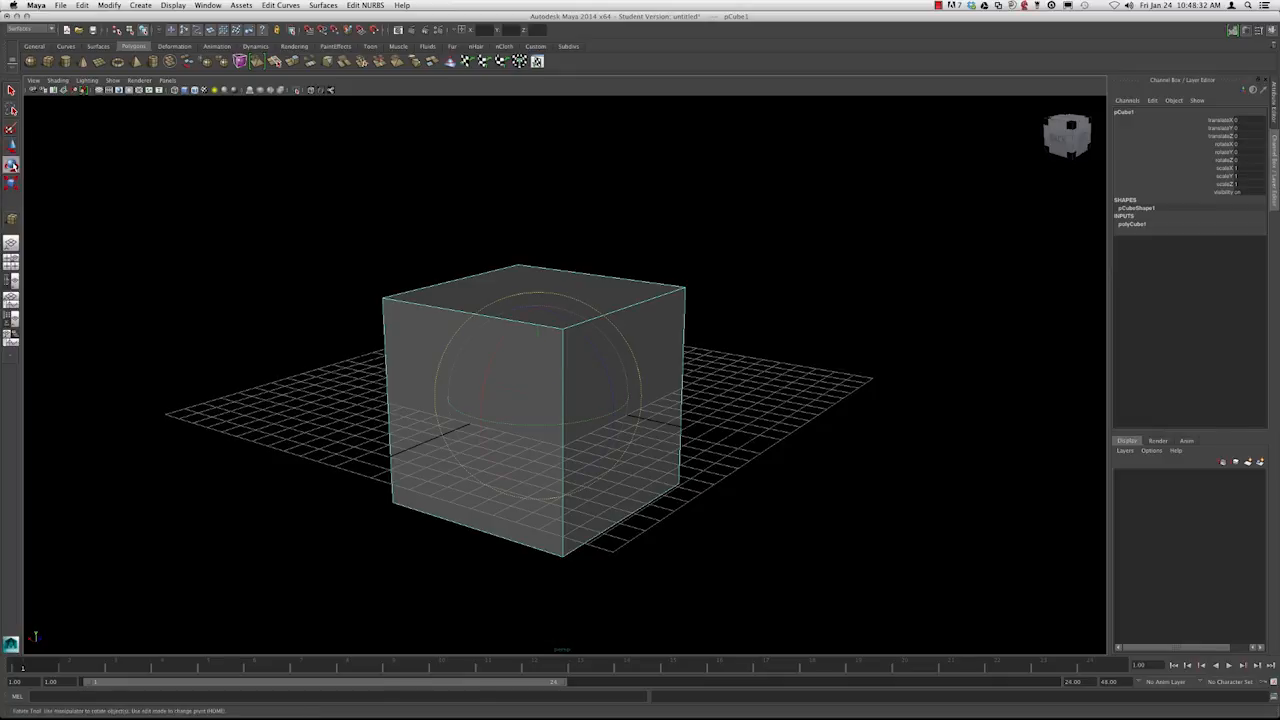
click(12, 183)
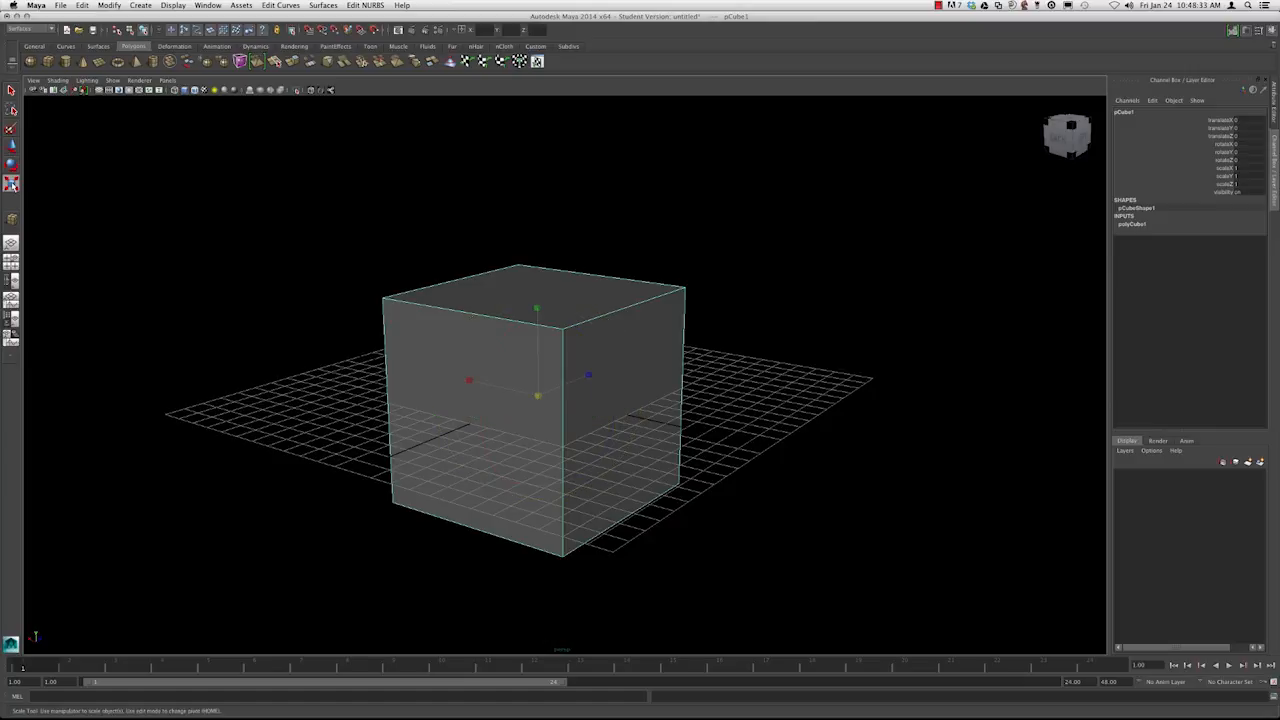
click(87, 174)
click(448, 296)
Alternate between the Rotate, Move and Scale tools on the cube, finishing with the Move tool
click(12, 165)
alt+drag(202, 218, 265, 263)
click(265, 263)
click(423, 323)
key(w)
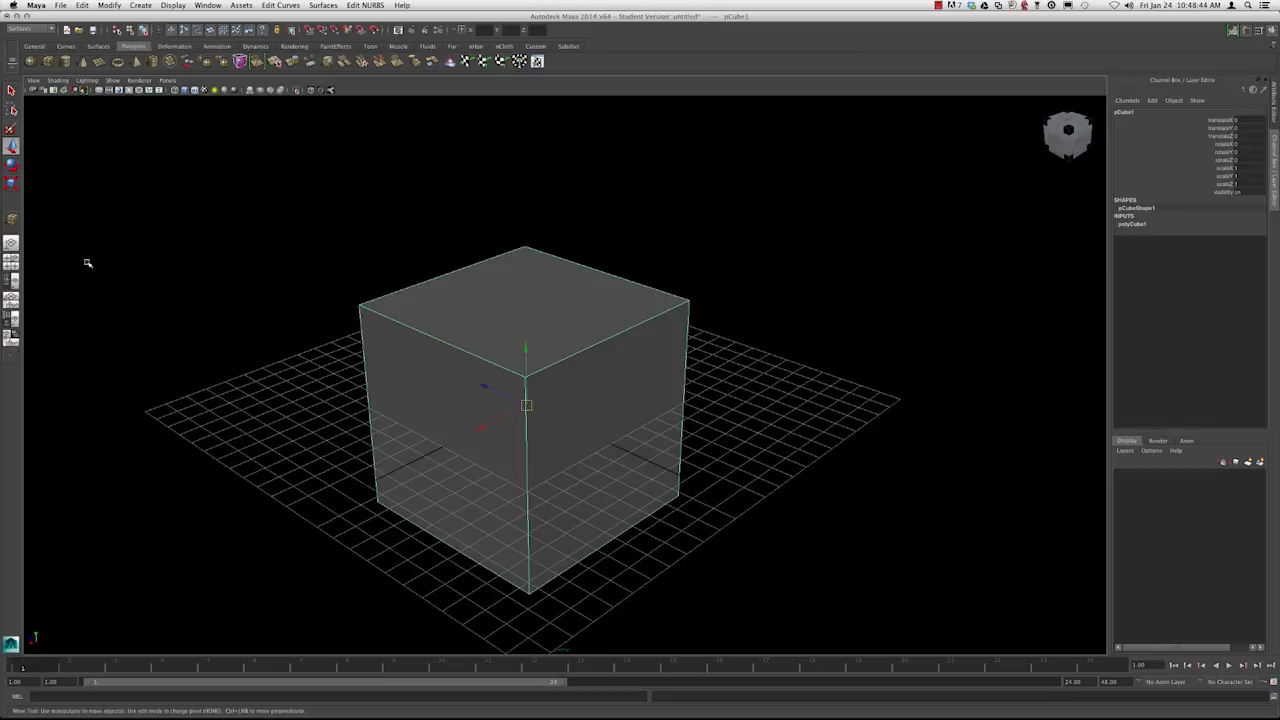
click(12, 183)
key(w)
key(r)
key(e)
key(w)
Review the cube's Rotate, Scale and Move manipulators from another angle and return to the Select tool
alt+drag(461, 287, 470, 286)
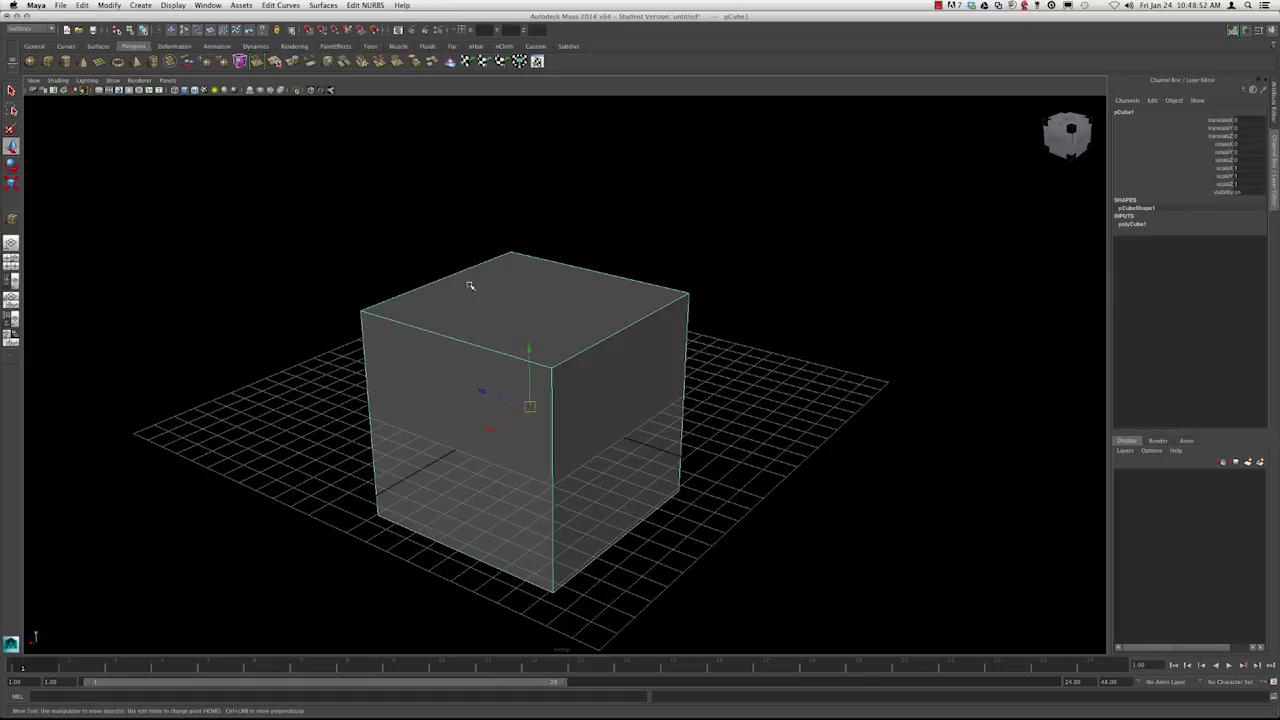
mouse_move(490, 286)
alt+mouse_down()
mouse_move(580, 286)
mouse_move(481, 259)
mouse_move(556, 271)
mouse_move(503, 271)
alt+mouse_up()
key(e)
key(r)
key(w)
key(e)
key(r)
key(w)
key(q)
Activate the Move tool on the cube and examine its axis handles from several angles
click(666, 300)
click(556, 292)
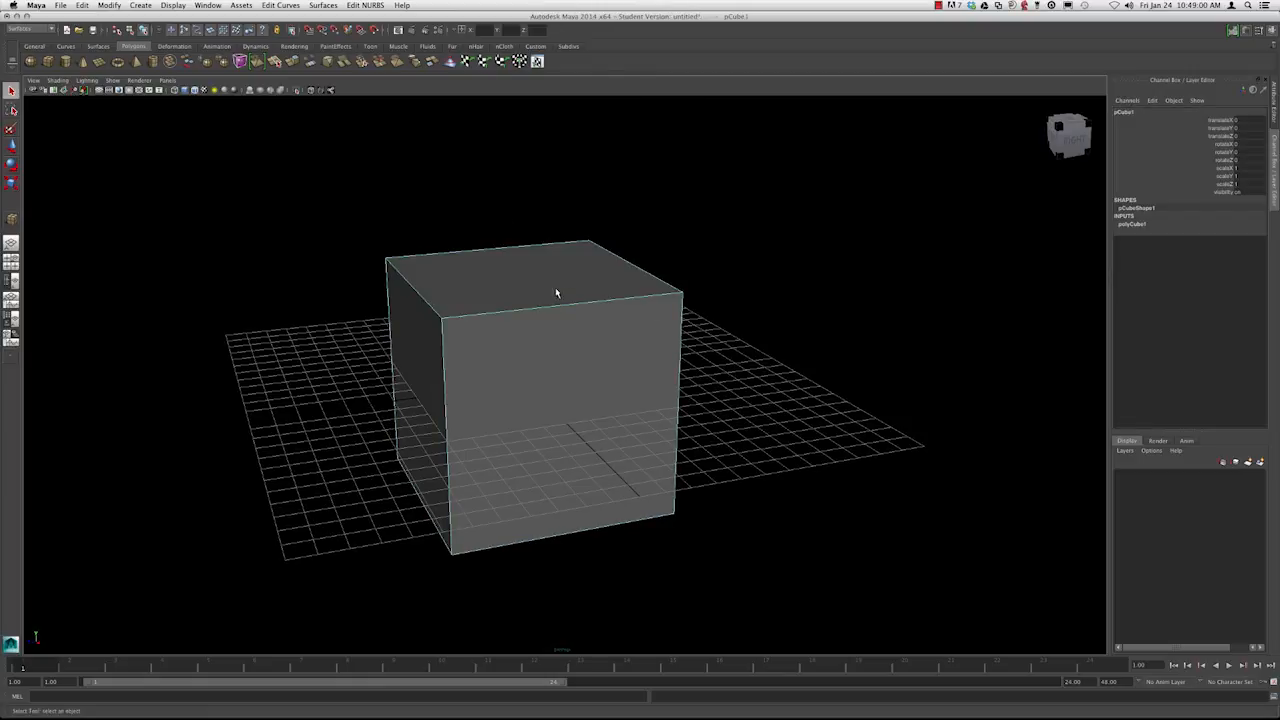
alt+drag(657, 329, 544, 317)
key(w)
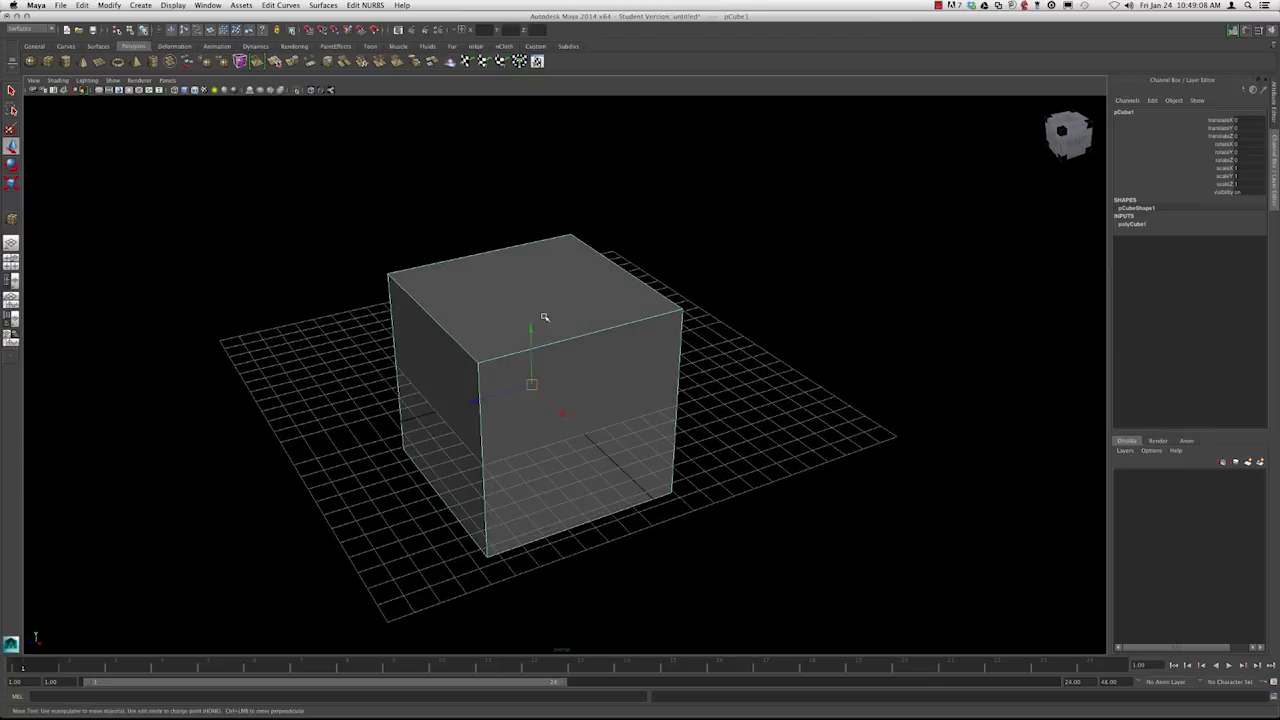
alt+drag(429, 359, 505, 370)
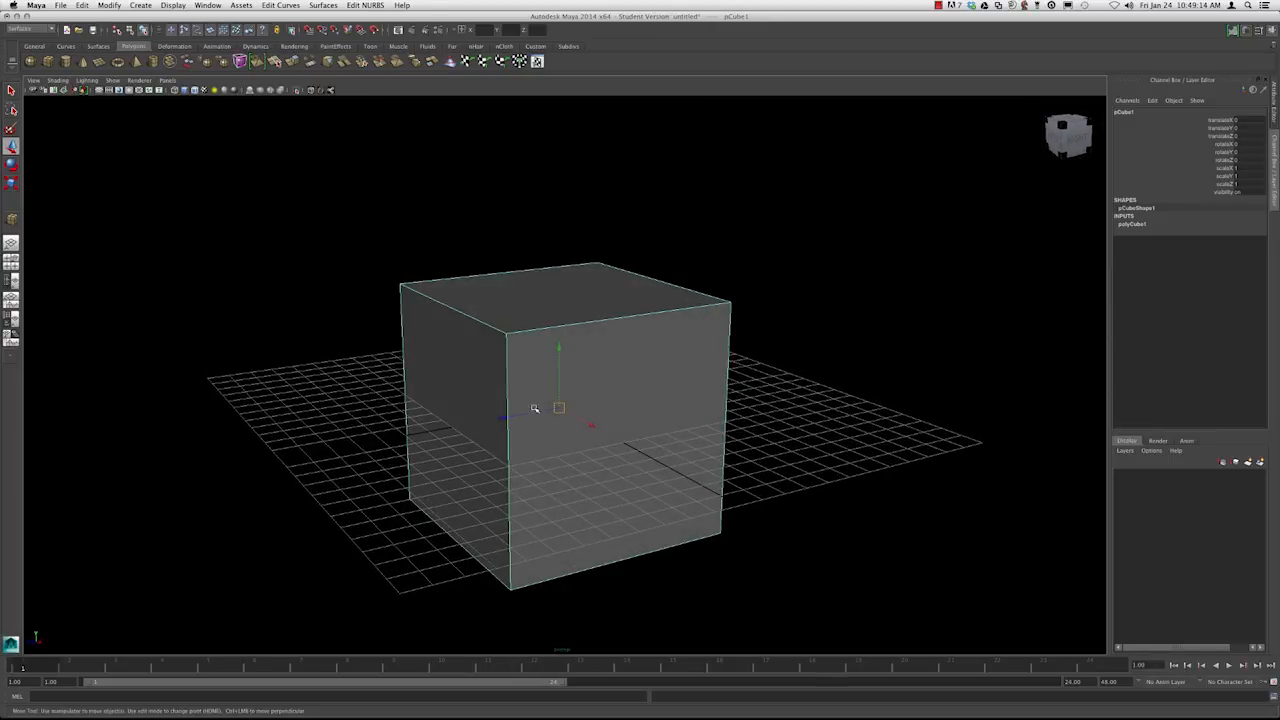
alt+drag(542, 412, 580, 411)
alt+drag(535, 396, 564, 350)
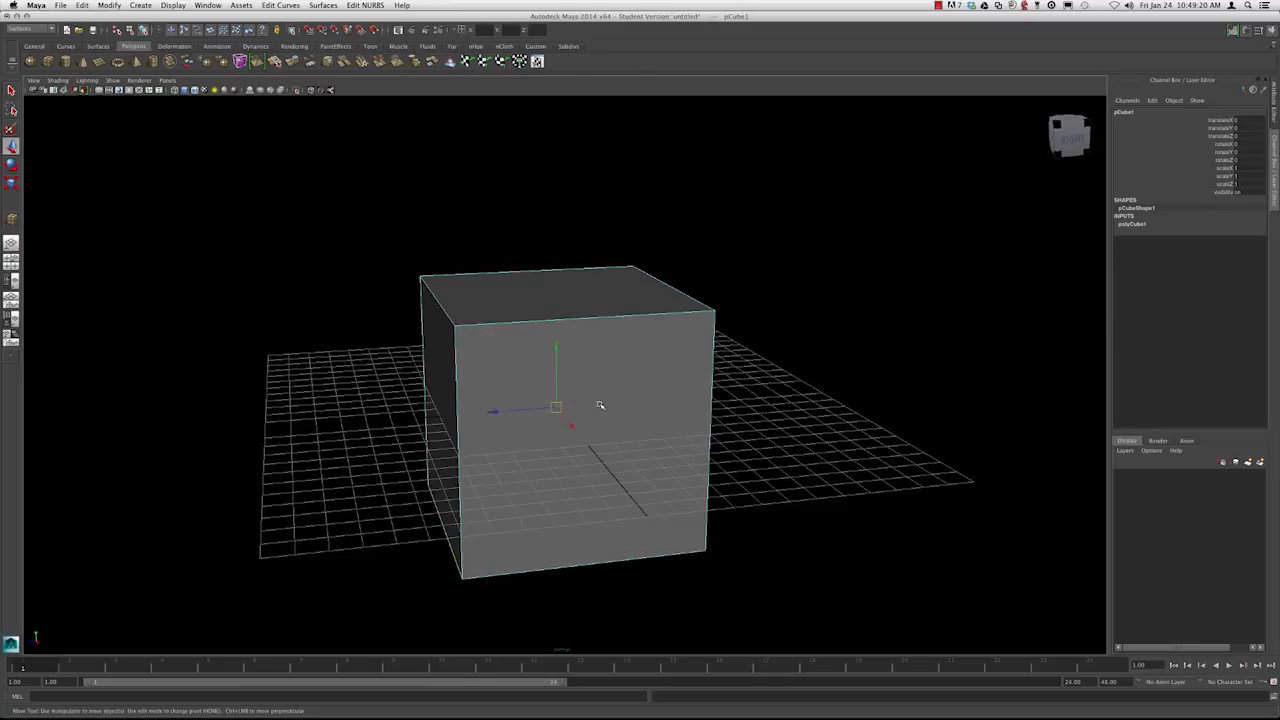
Move the cube out along the X axis with the Move tool and back to about the grid's centre
alt+drag(556, 354, 480, 383)
alt+drag(590, 473, 590, 487)
alt+drag(498, 473, 402, 388)
alt+middle_drag(402, 388, 437, 383)
alt+drag(434, 383, 681, 366)
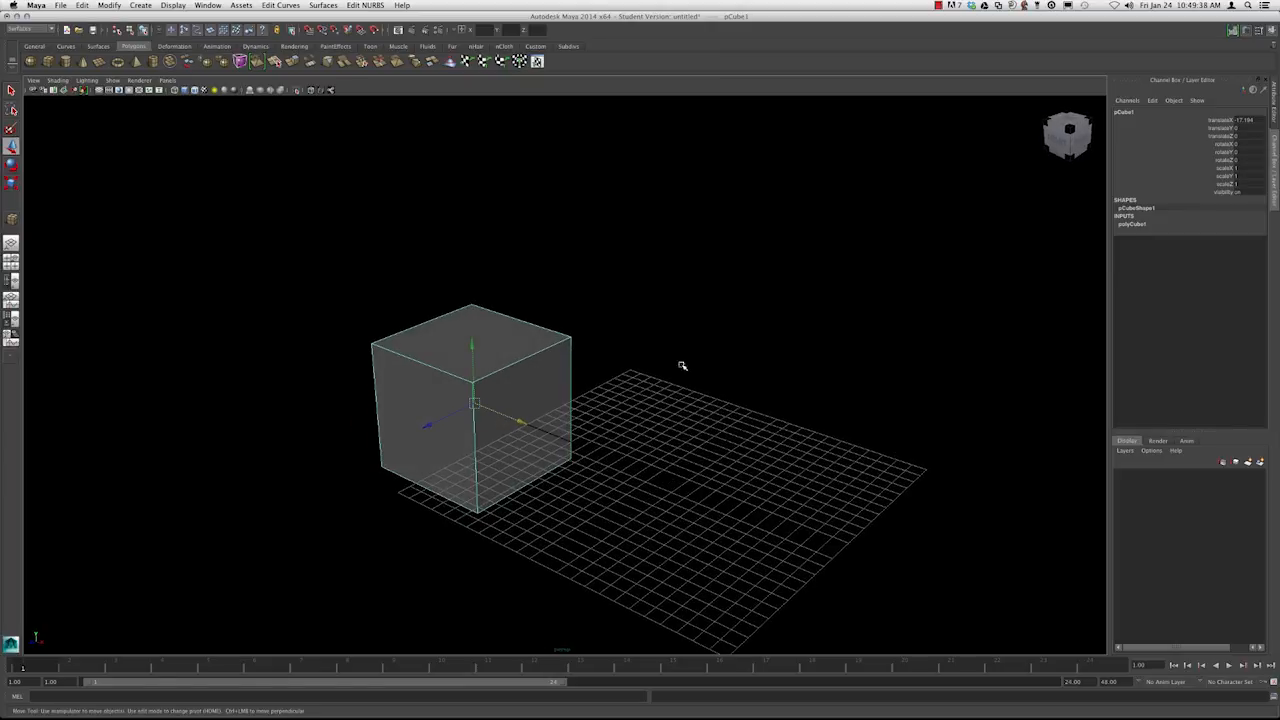
drag(518, 424, 608, 435)
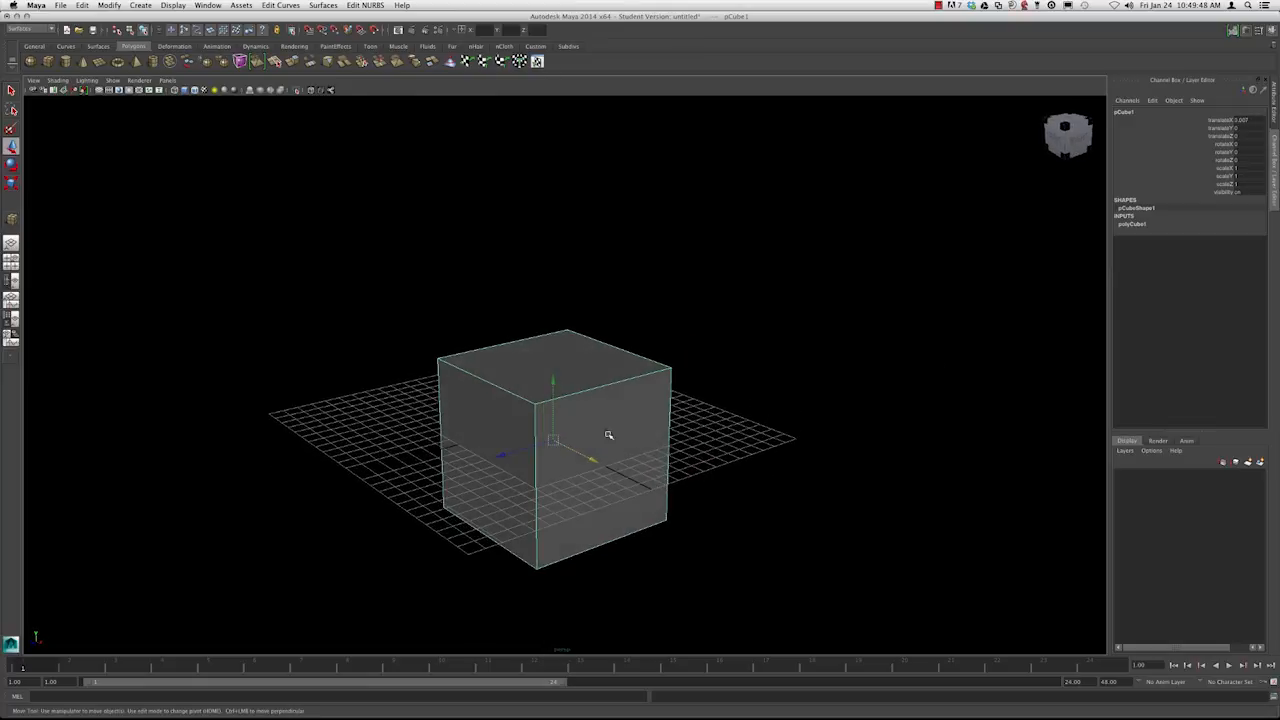
Move the cube past the grid's edge along the Z axis and raise it along the Y axis
drag(502, 453, 340, 455)
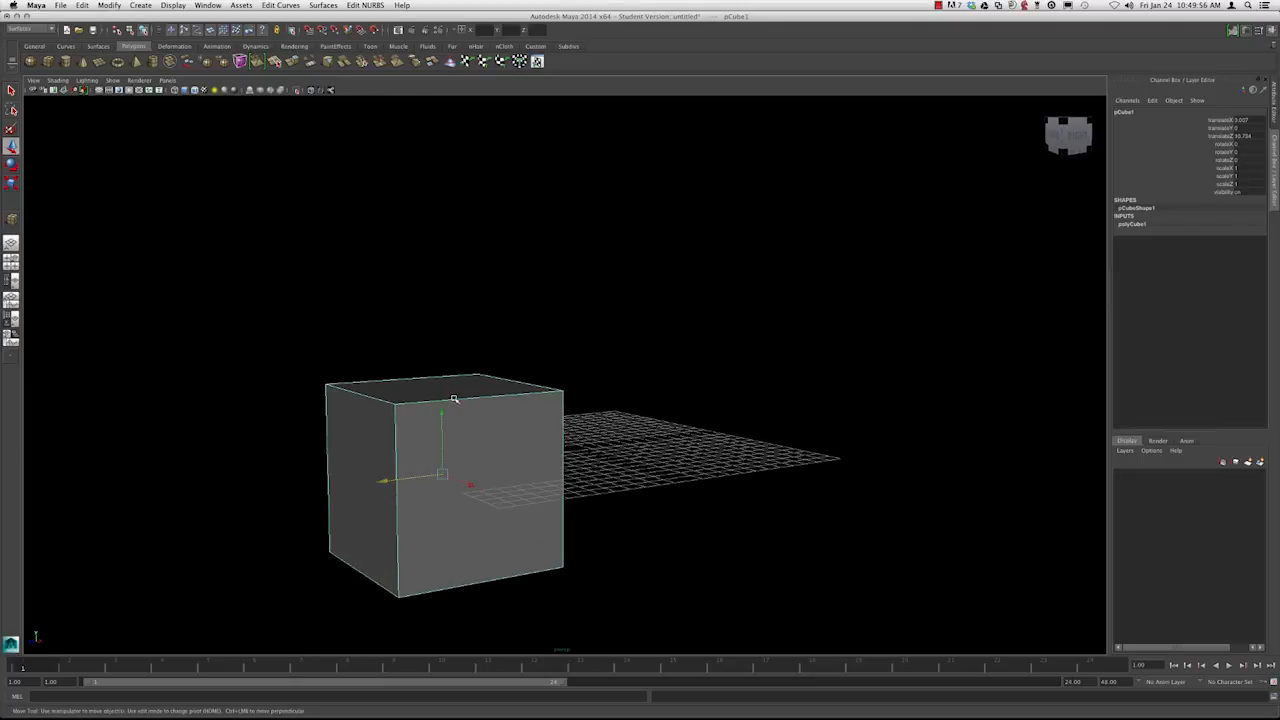
drag(440, 411, 399, 357)
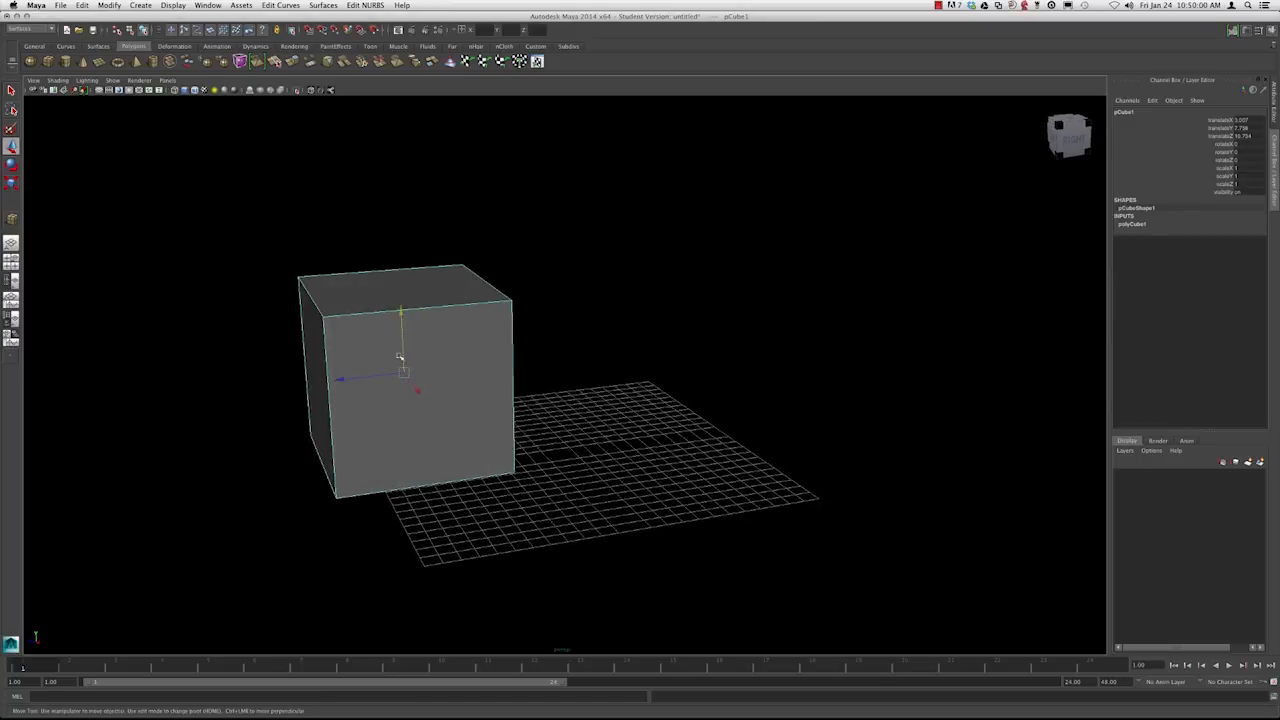
Move the cube freely by the manipulator's centre handle to a spot above the grid, keeping it selected
alt+drag(806, 284, 503, 363)
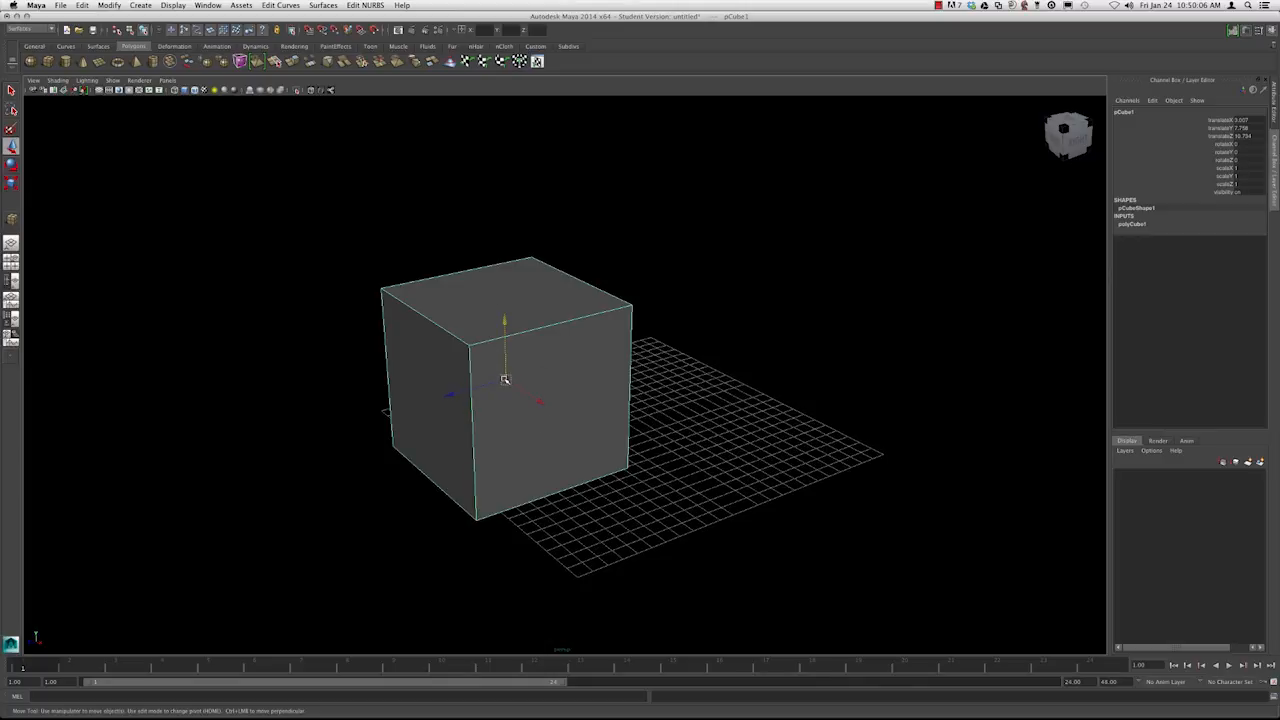
alt+drag(515, 366, 519, 294)
drag(612, 319, 631, 363)
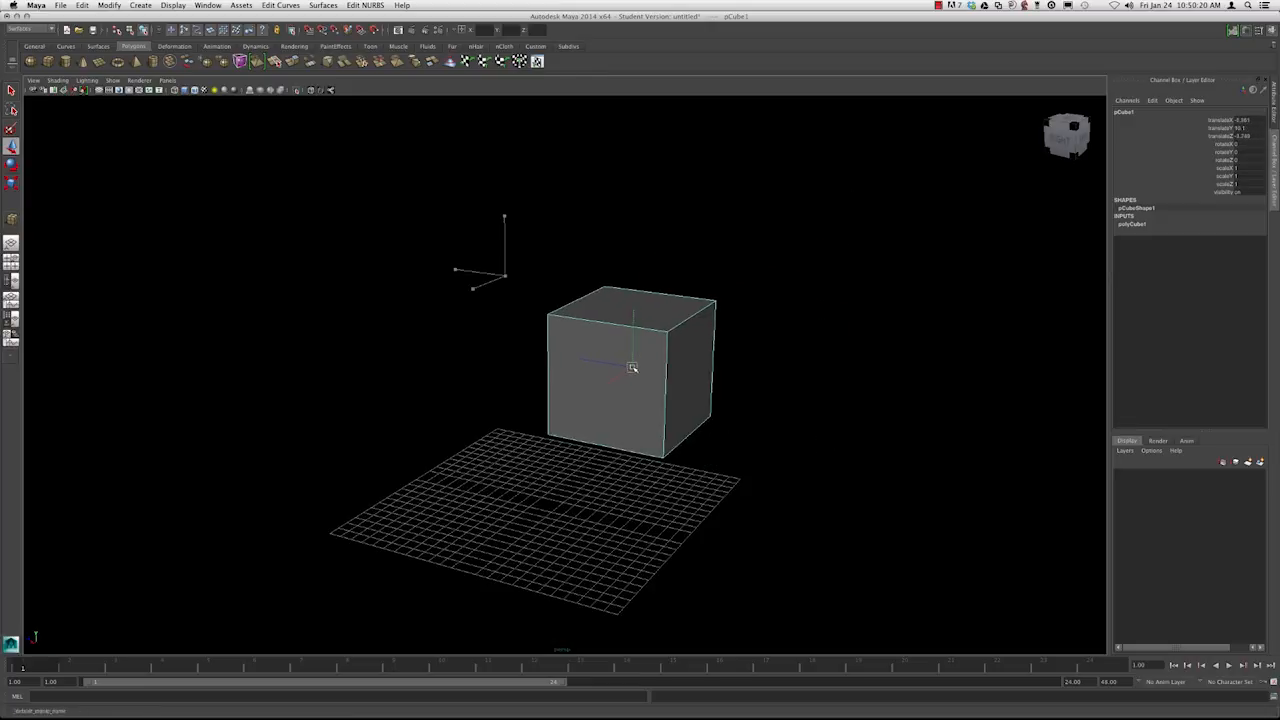
alt+middle_drag(631, 363, 568, 322)
alt+drag(568, 322, 542, 349)
mouse_move(537, 331)
alt+mouse_down()
mouse_move(491, 326)
mouse_move(517, 334)
alt+mouse_up()
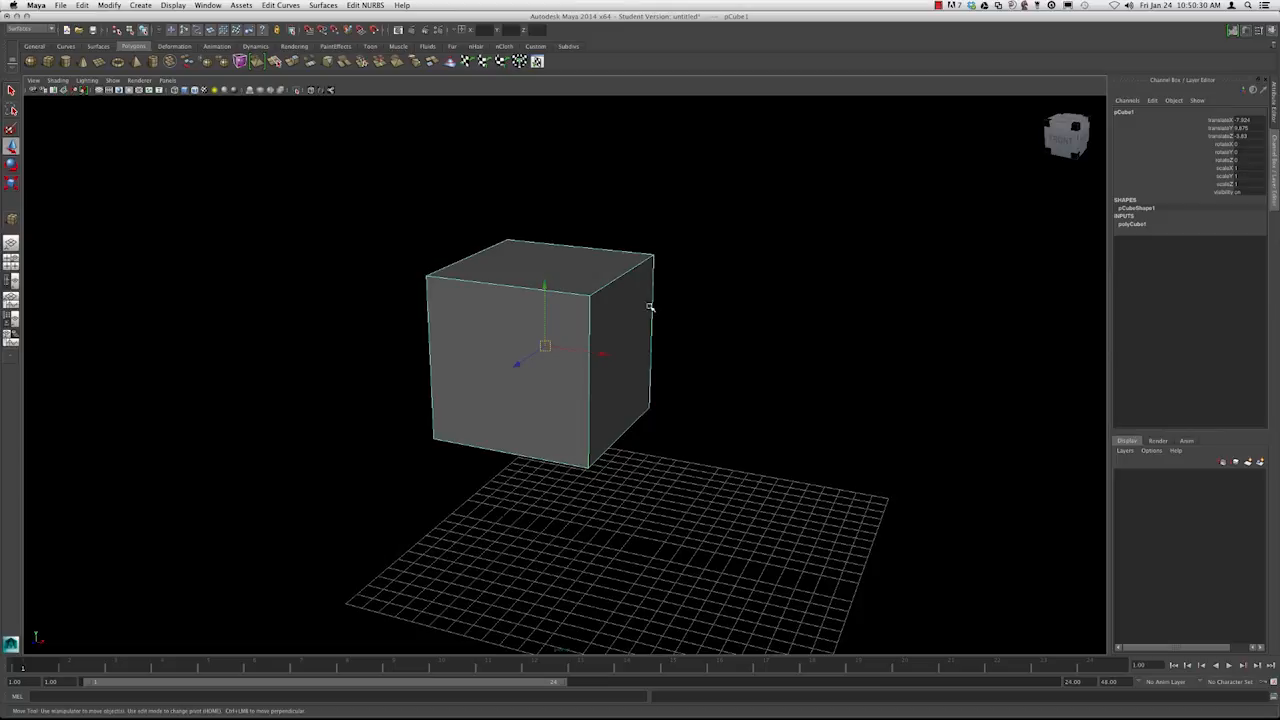
click(686, 306)
click(613, 309)
alt+middle_drag(576, 323, 616, 310)
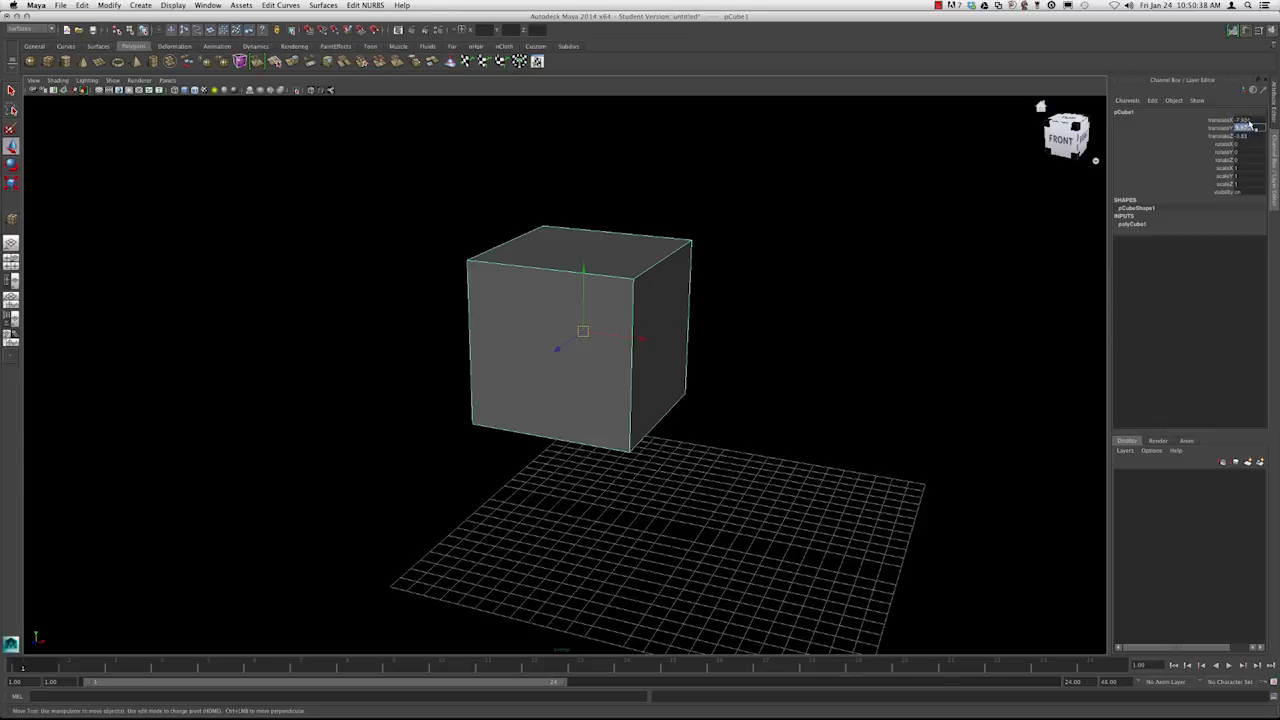
Set the cube's Translate X, Y and Z values together to 0
drag(1253, 139, 1242, 172)
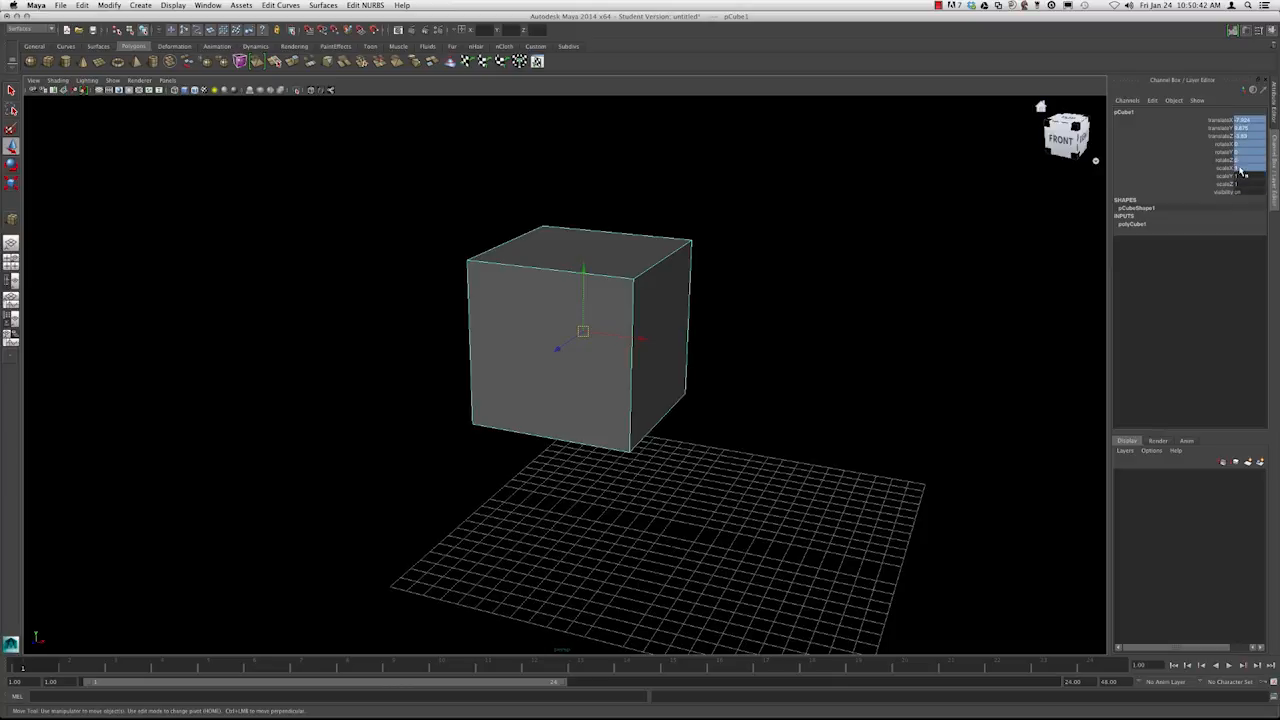
double_click(1245, 127)
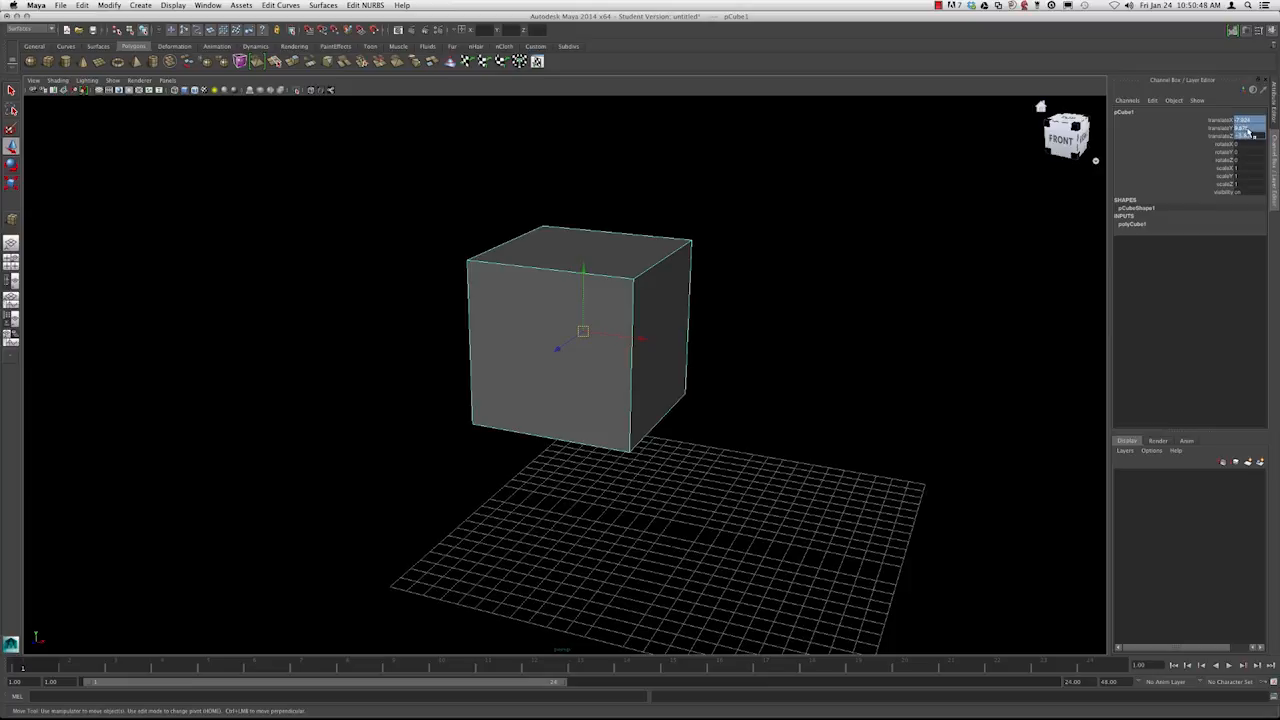
text(0)
key(Return)
Move the cube along the positive X axis to about 8.1 units from the origin
alt+middle_drag(680, 325, 600, 205)
alt+right_drag(600, 205, 640, 289)
alt+drag(730, 435, 608, 428)
alt+drag(589, 336, 520, 285)
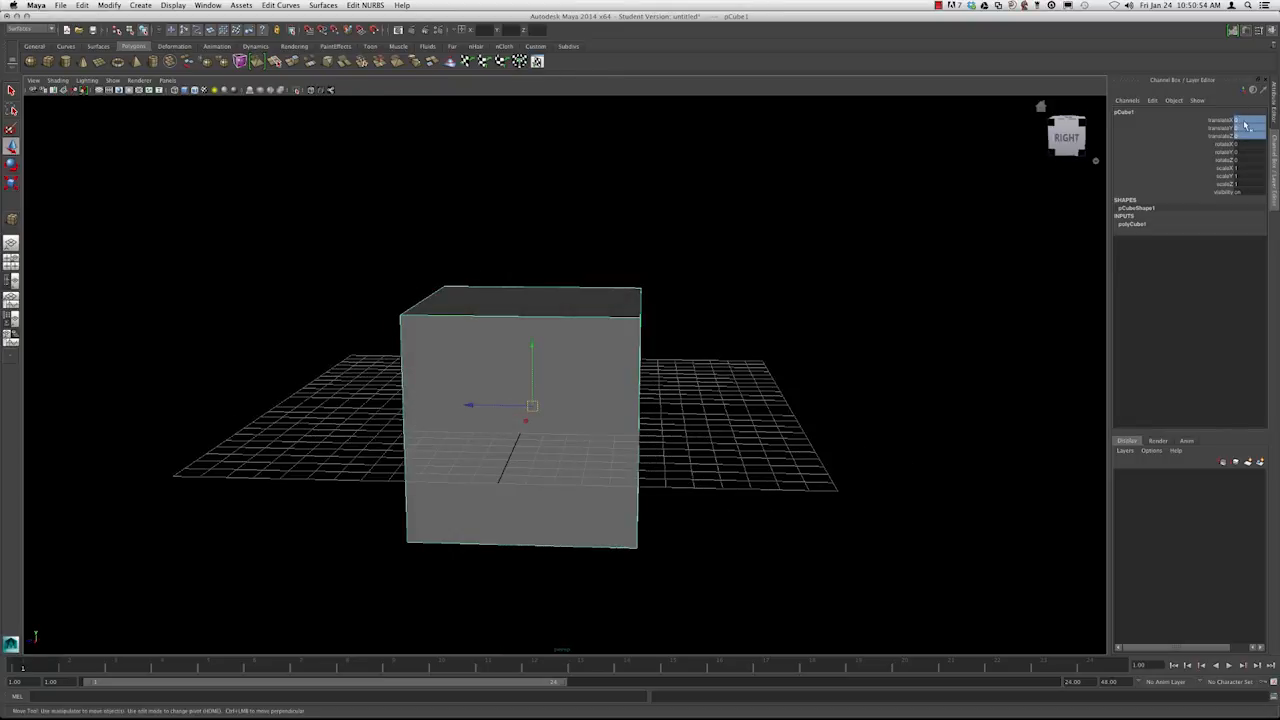
click(714, 323)
alt+drag(714, 323, 888, 490)
click(614, 337)
alt+middle_drag(896, 471, 645, 420)
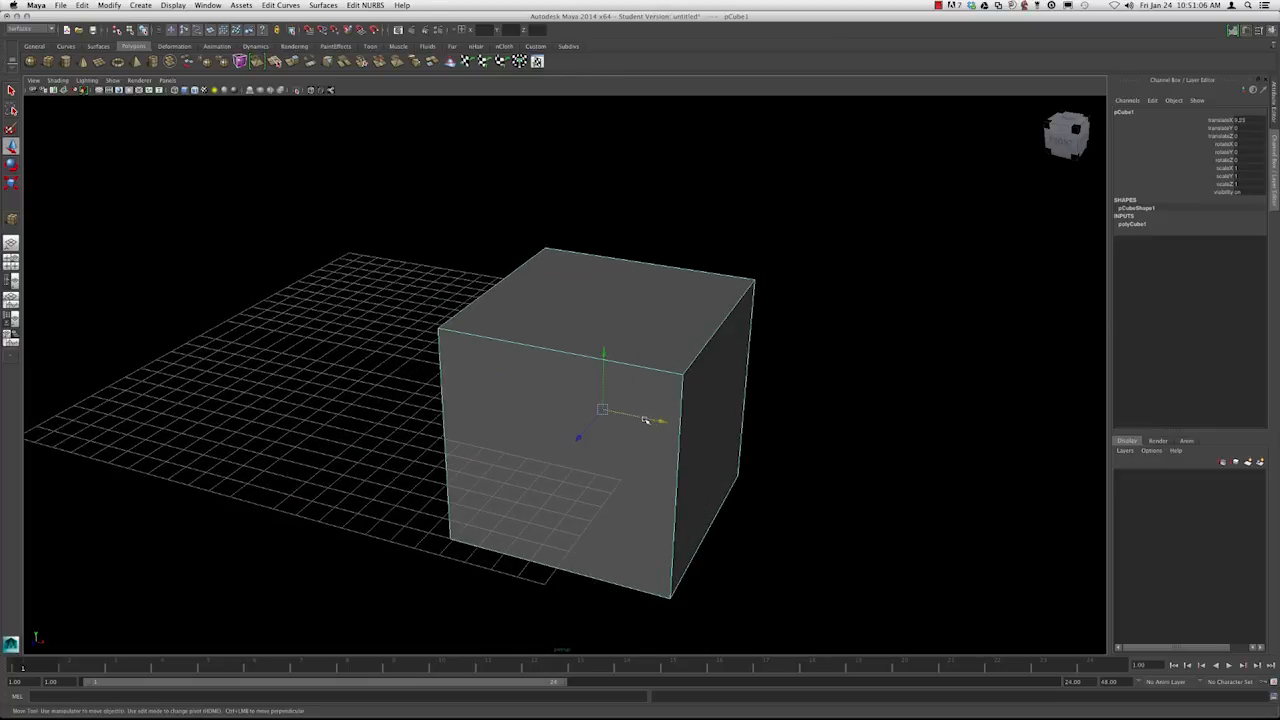
drag(660, 420, 636, 416)
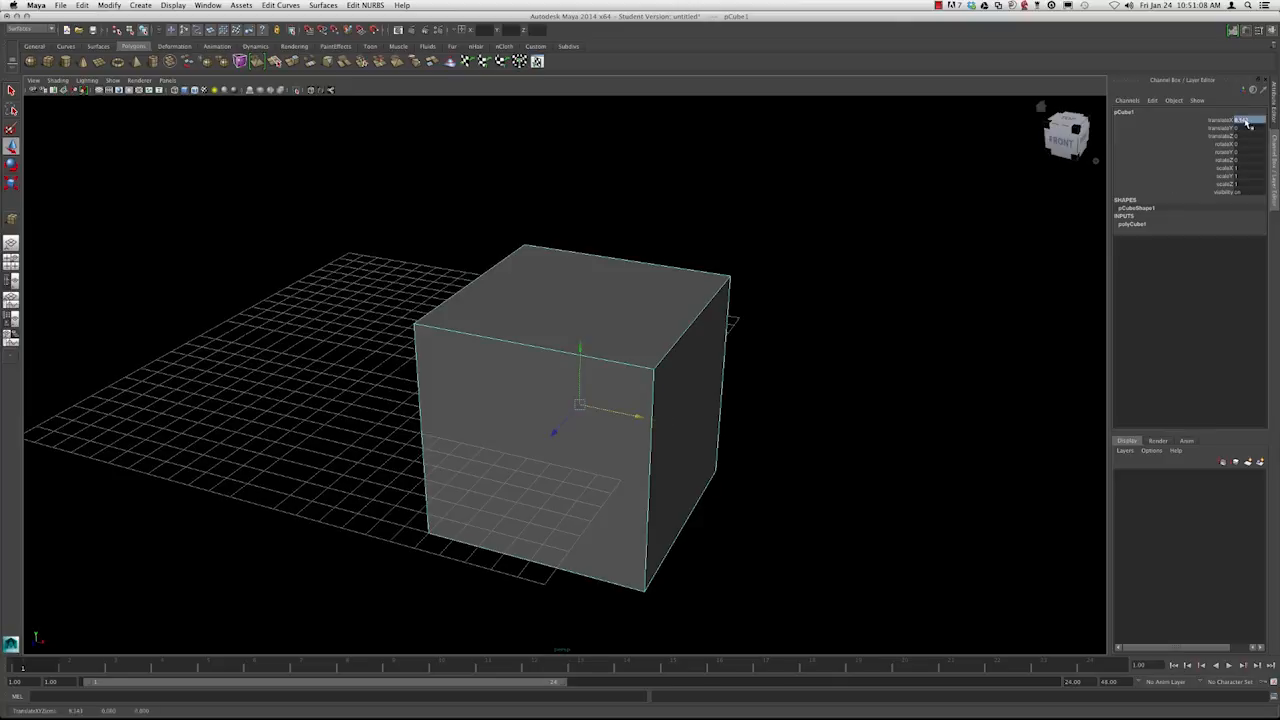
Set the cube's Translate X to 10
text(10)
key(Return)
alt+drag(651, 411, 720, 428)
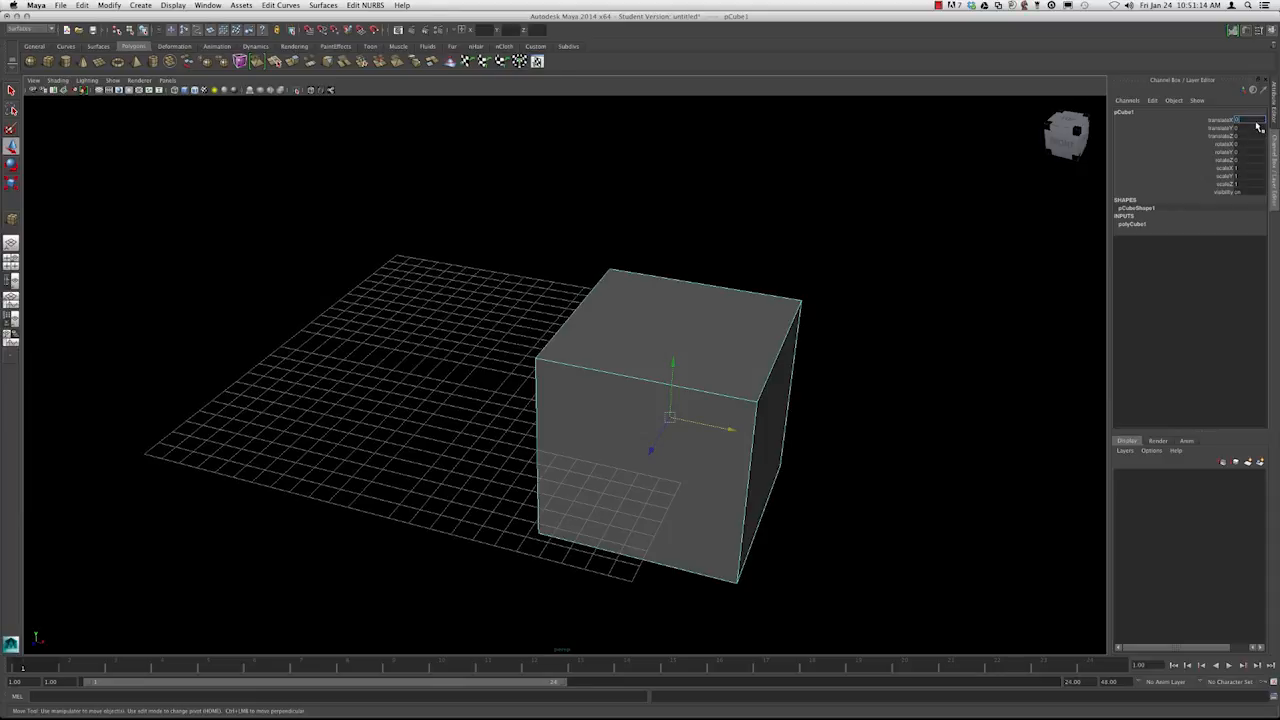
Return the cube to the origin by setting Translate X to 0
key(Return)
mouse_move(445, 304)
alt+mouse_down()
mouse_move(460, 308)
mouse_move(430, 304)
alt+mouse_up()
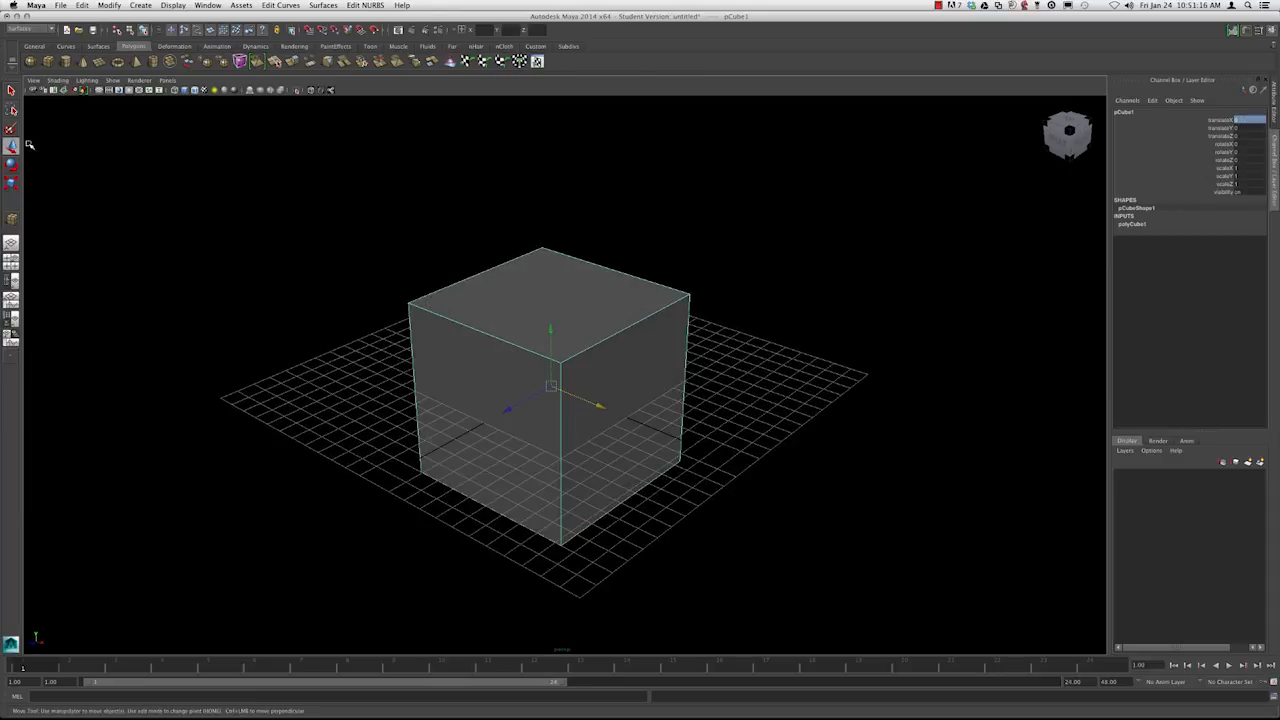
Open the Move tool's settings and look over its options beside the cube
alt+drag(543, 331, 414, 351)
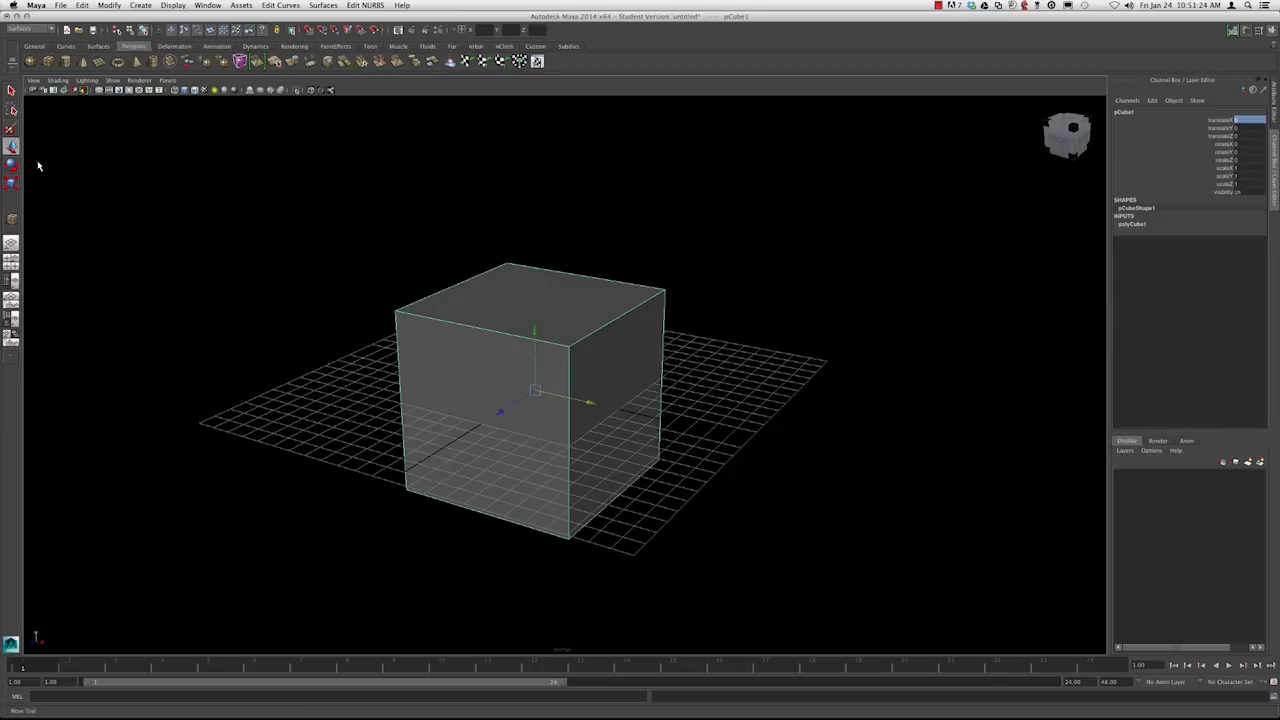
double_click(12, 147)
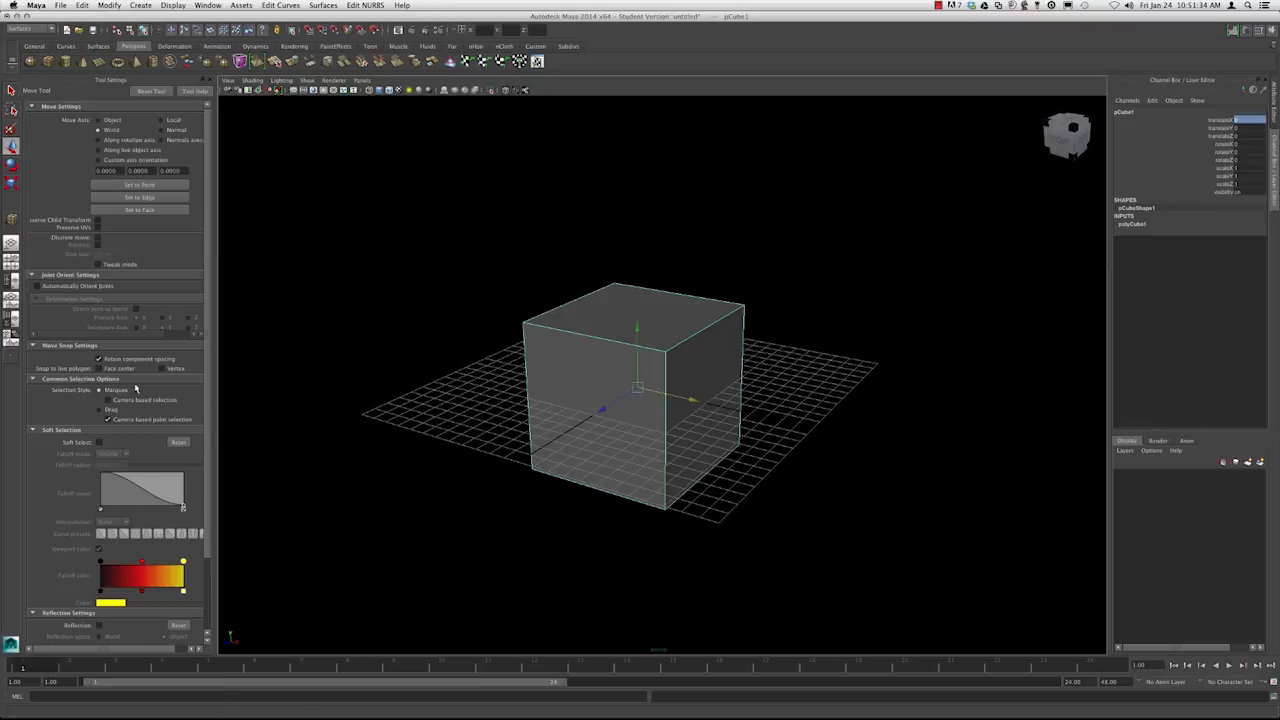
alt+right_drag(369, 226, 429, 234)
alt+drag(429, 234, 434, 243)
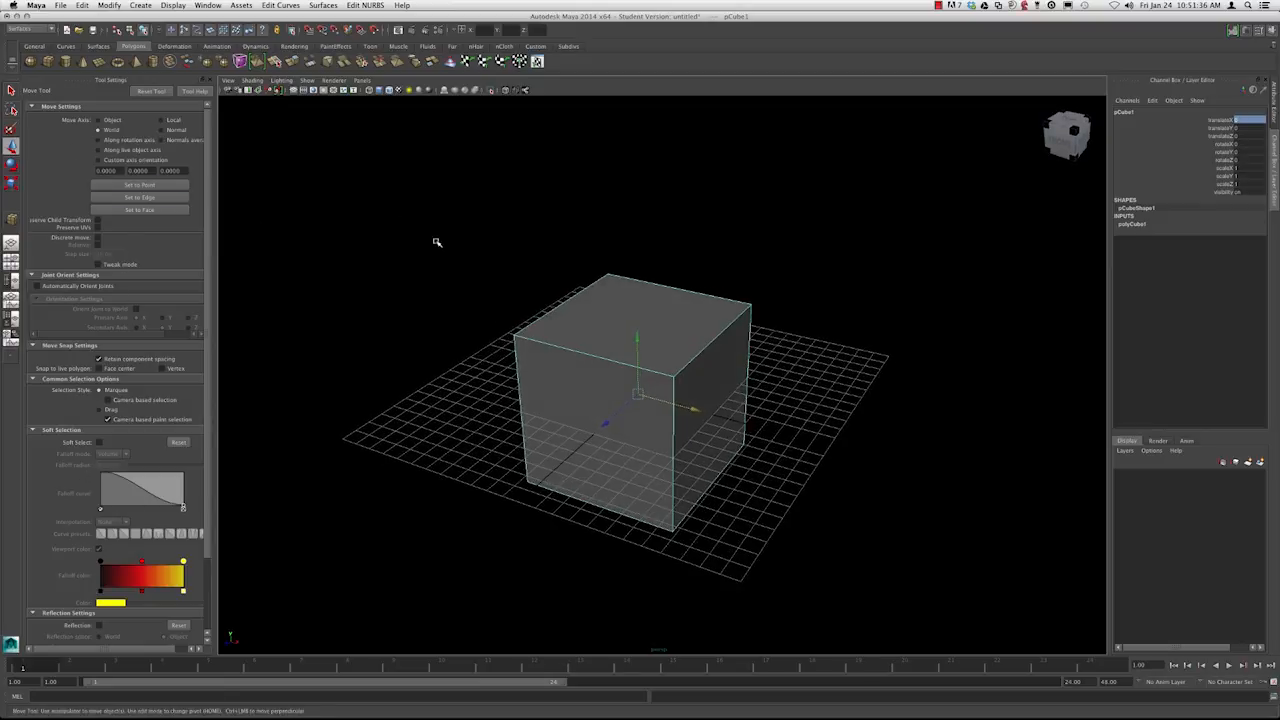
alt+middle_drag(434, 243, 367, 232)
alt+drag(367, 232, 381, 222)
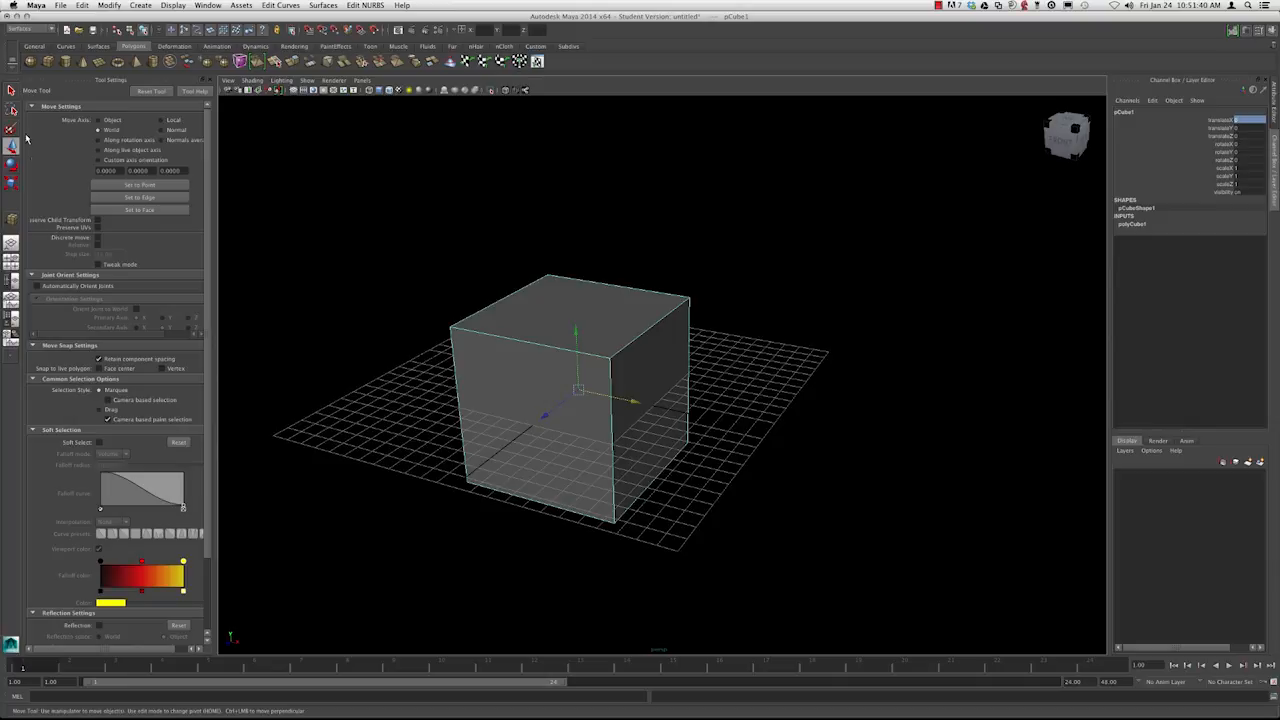
Enable Discrete move for the Move tool with a step size of 5
click(97, 237)
alt+drag(480, 265, 457, 277)
alt+drag(615, 393, 653, 367)
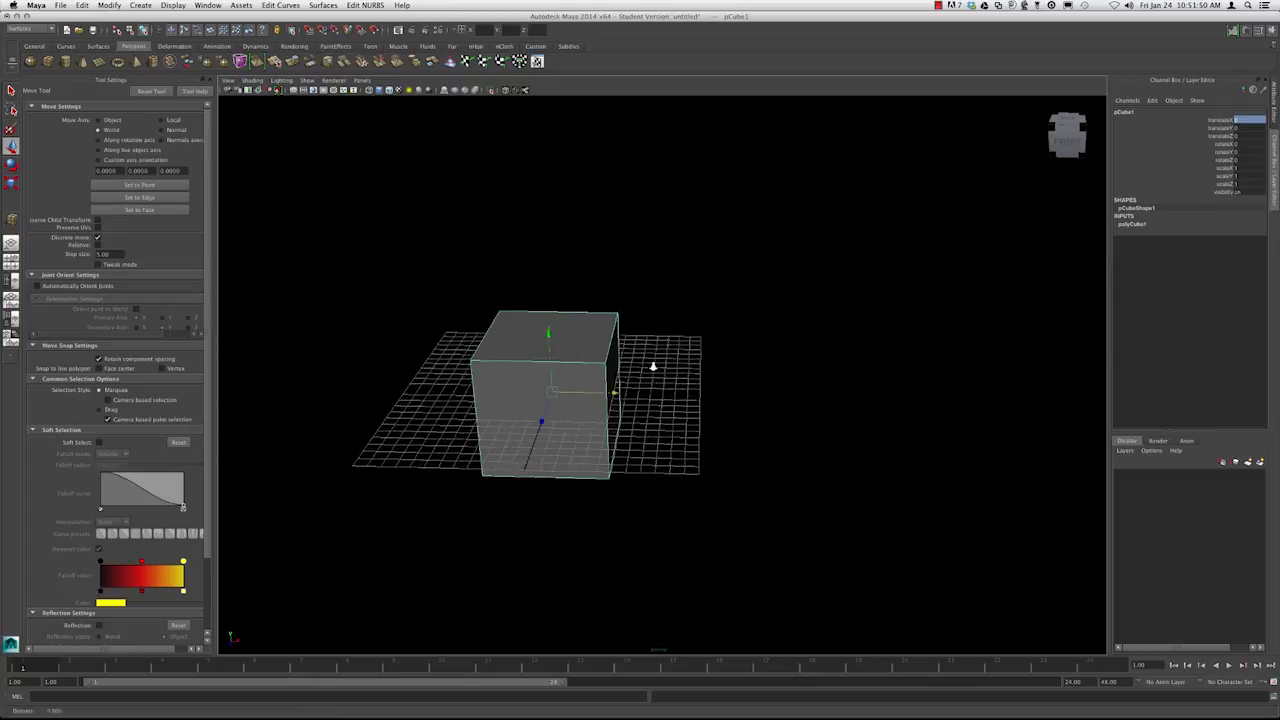
Move the cube back and forth along the X axis in discrete steps
alt+right_drag(653, 367, 570, 376)
drag(598, 395, 838, 404)
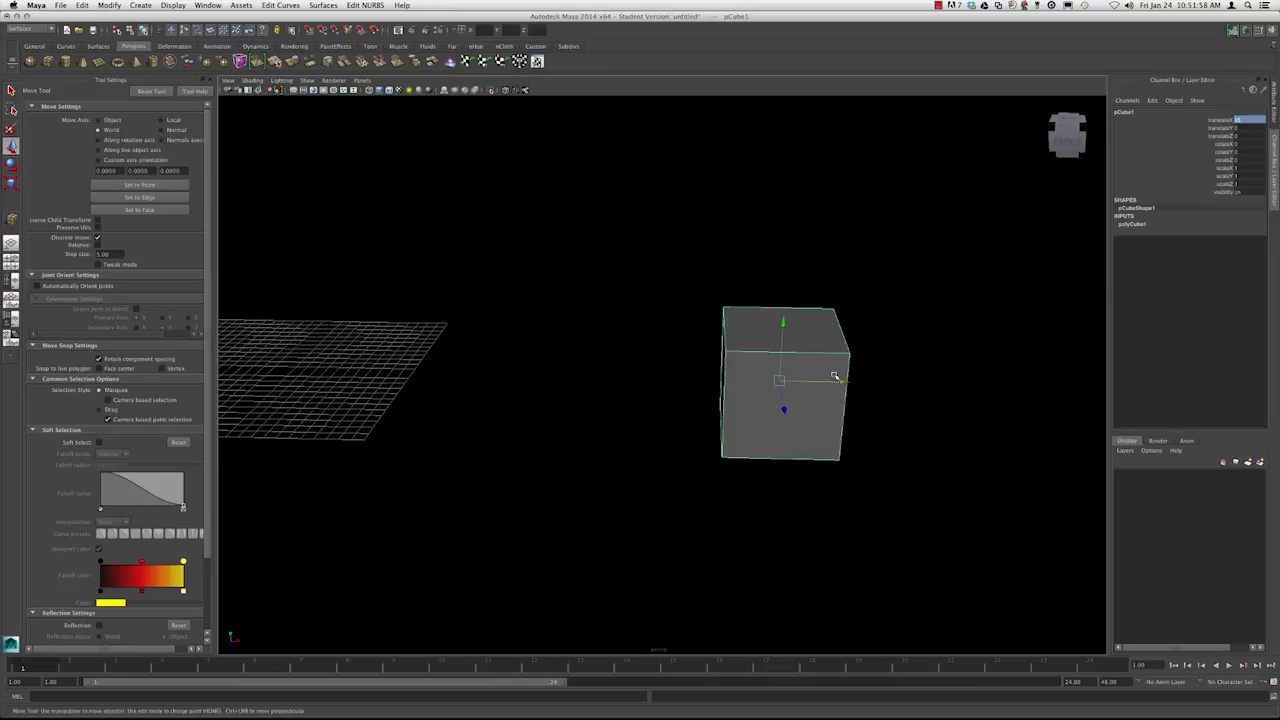
drag(843, 382, 440, 381)
alt+middle_drag(440, 381, 577, 284)
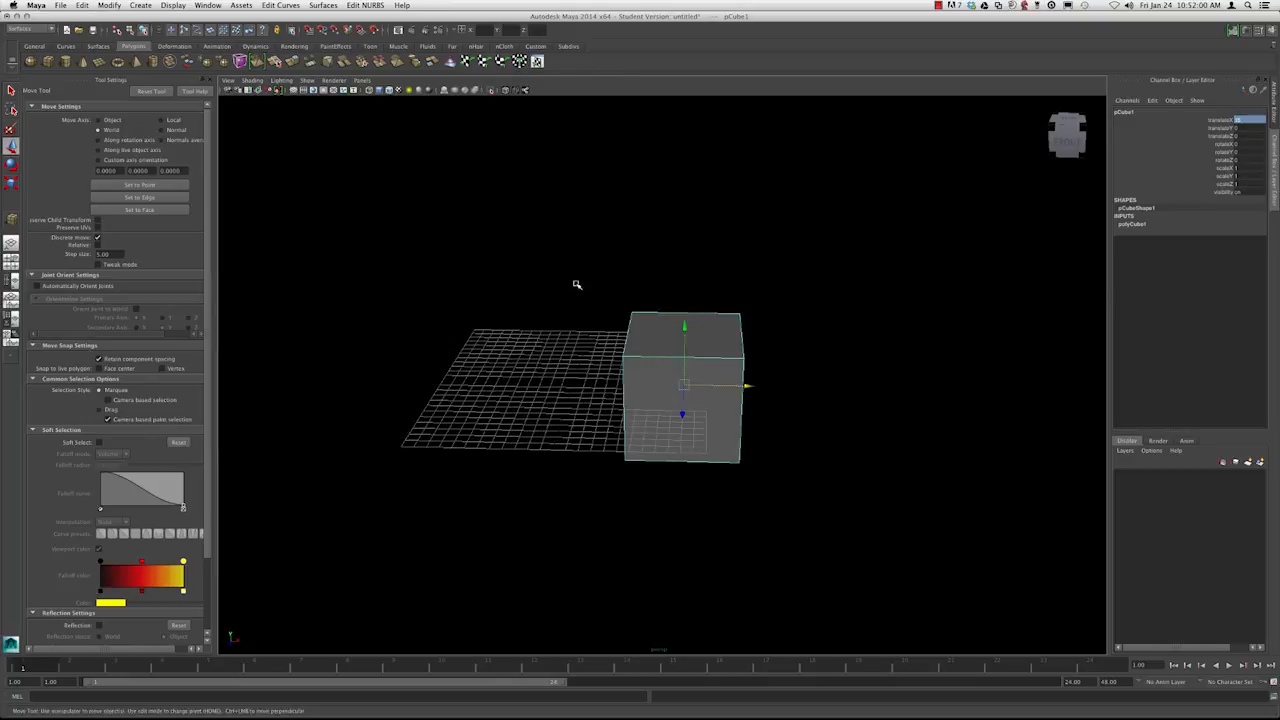
Turn off Discrete move for the Move tool
scroll(621, 352, up, 2)
alt+drag(643, 389, 481, 391)
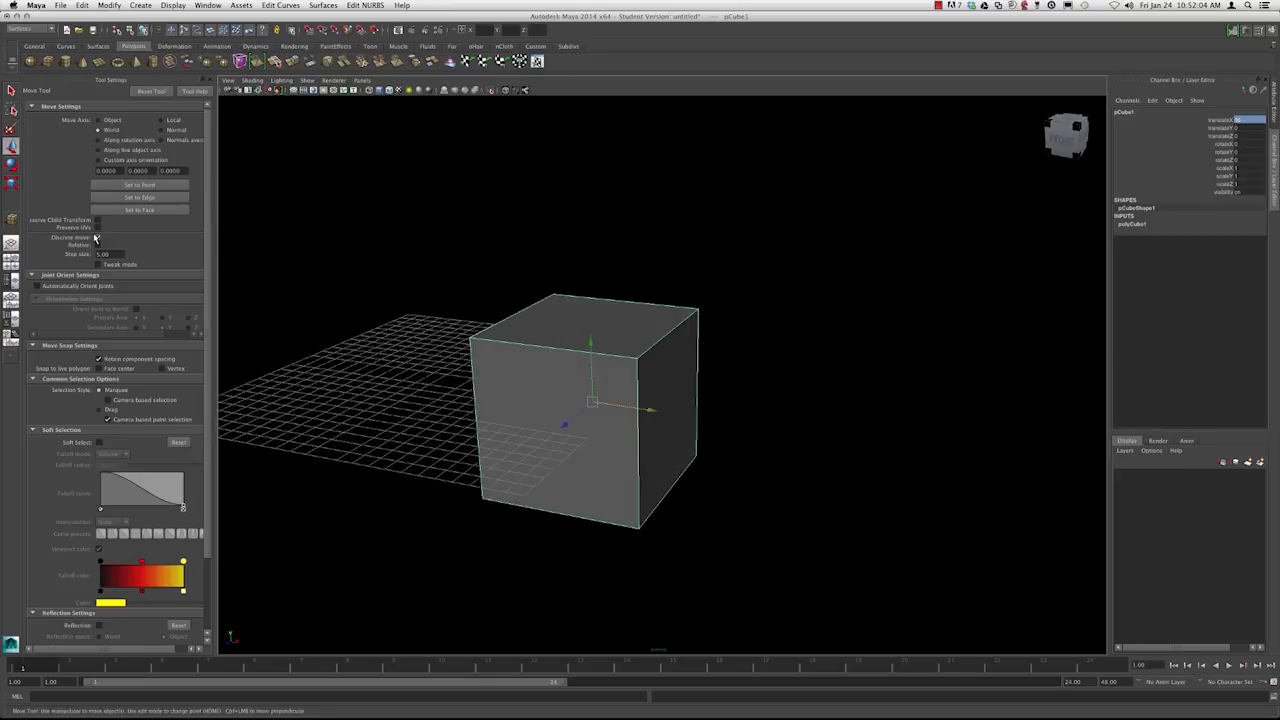
alt+drag(423, 232, 266, 208)
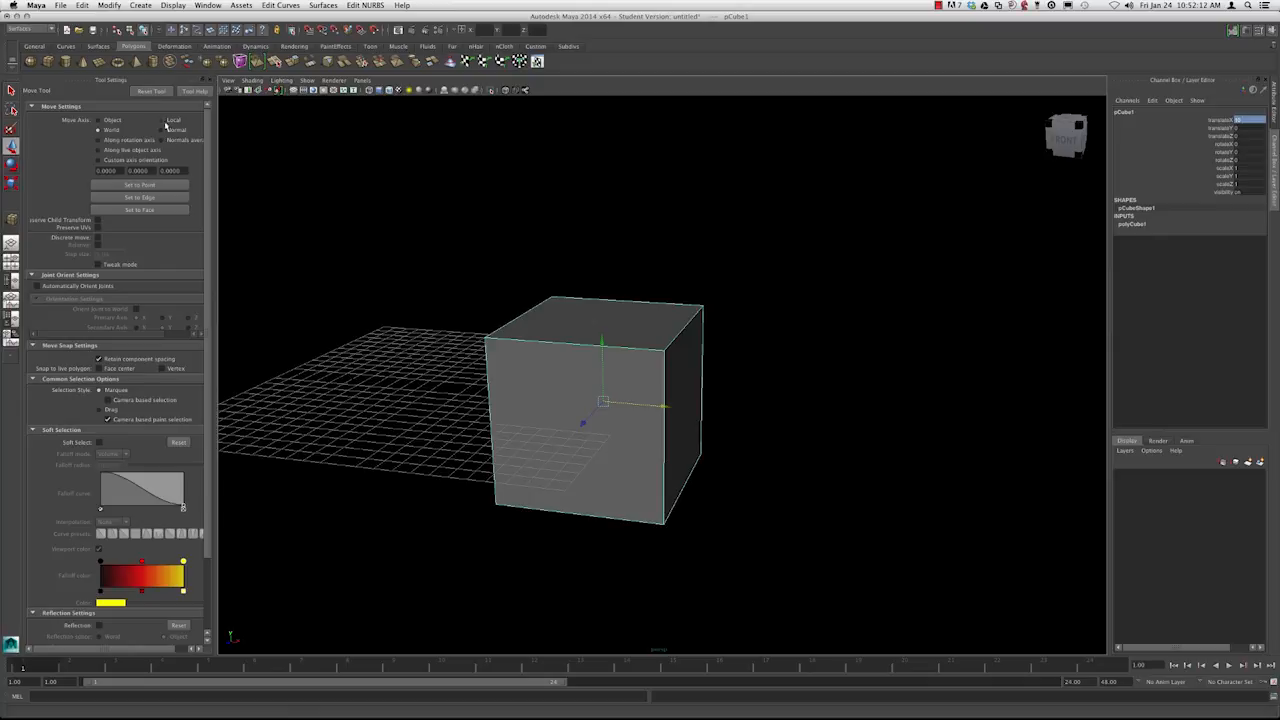
Close the Move tool's settings and set the cube's Translate X to 0
click(210, 82)
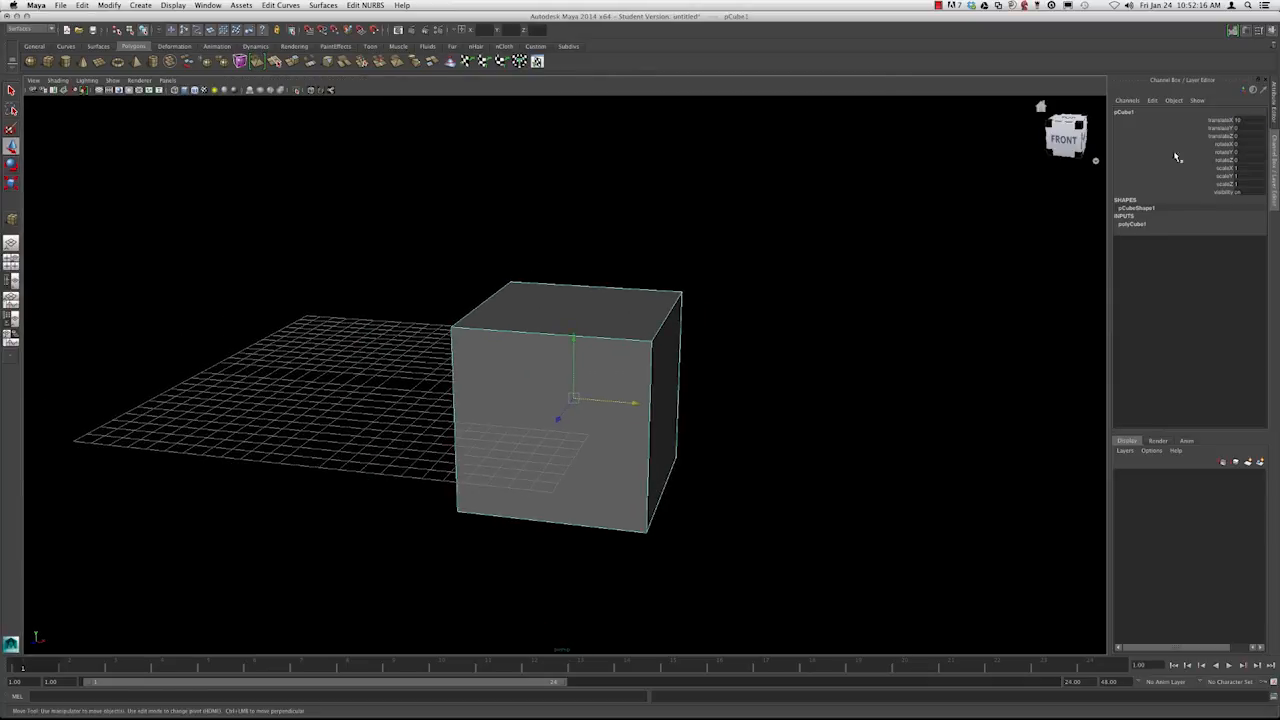
text(0)
key(Return)
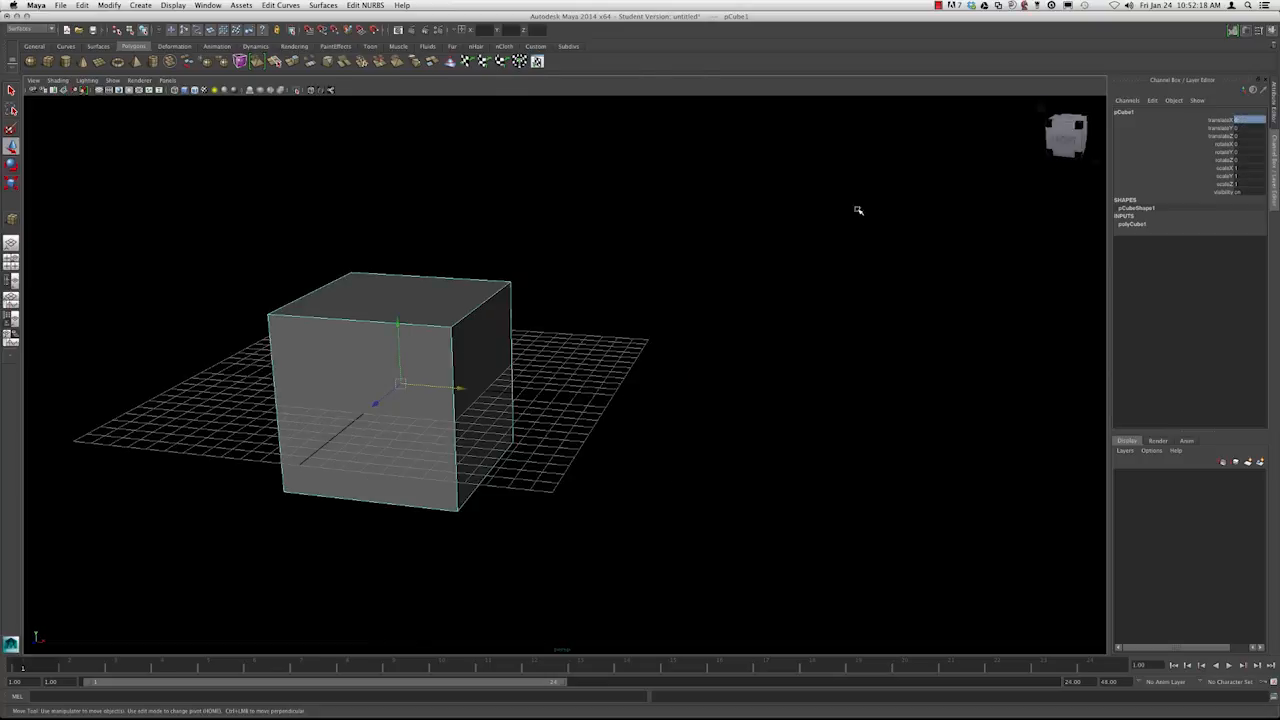
Activate the Rotate tool on the cube and frame its rotation rings
alt+middle_drag(527, 290, 660, 303)
alt+drag(660, 303, 512, 308)
mouse_move(510, 322)
alt+middle_down()
mouse_move(502, 370)
mouse_move(525, 315)
alt+middle_up()
alt+drag(489, 329, 425, 338)
alt+right_drag(470, 350, 543, 375)
alt+drag(542, 375, 466, 351)
mouse_move(543, 343)
alt+mouse_down()
mouse_move(558, 345)
mouse_move(524, 353)
mouse_move(529, 329)
mouse_move(558, 358)
alt+mouse_up()
key(e)
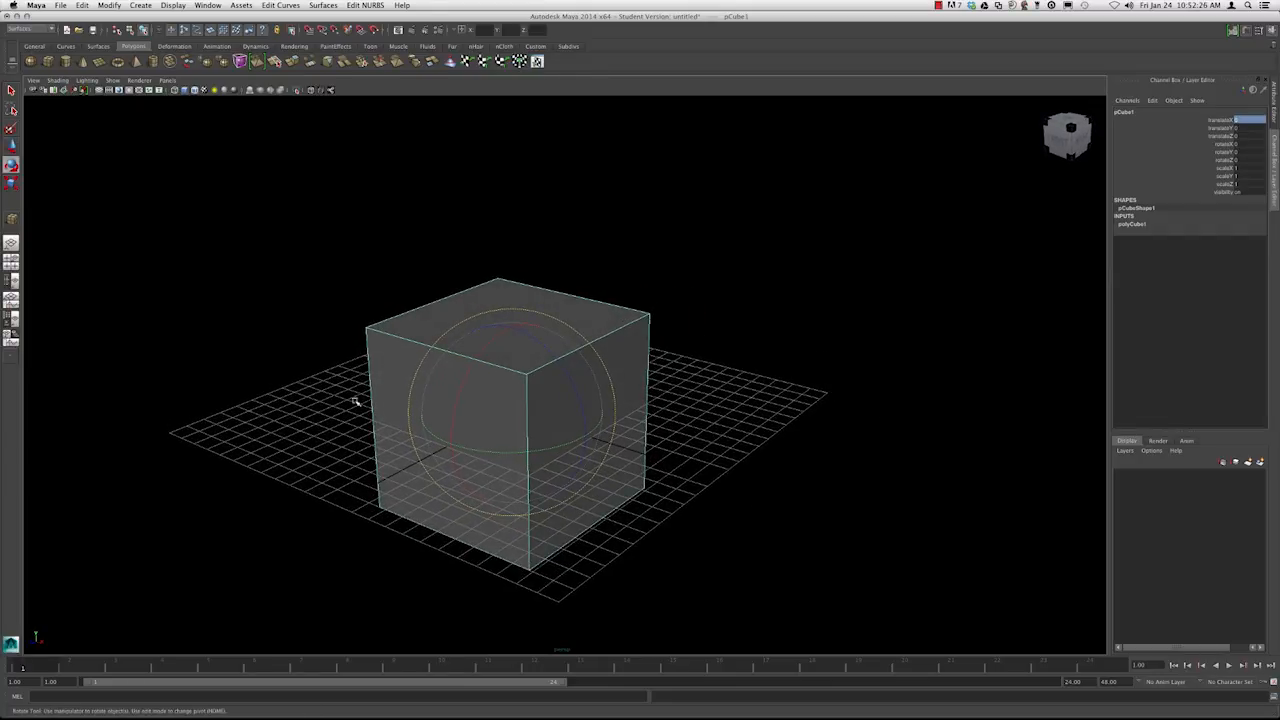
alt+middle_drag(523, 323, 548, 313)
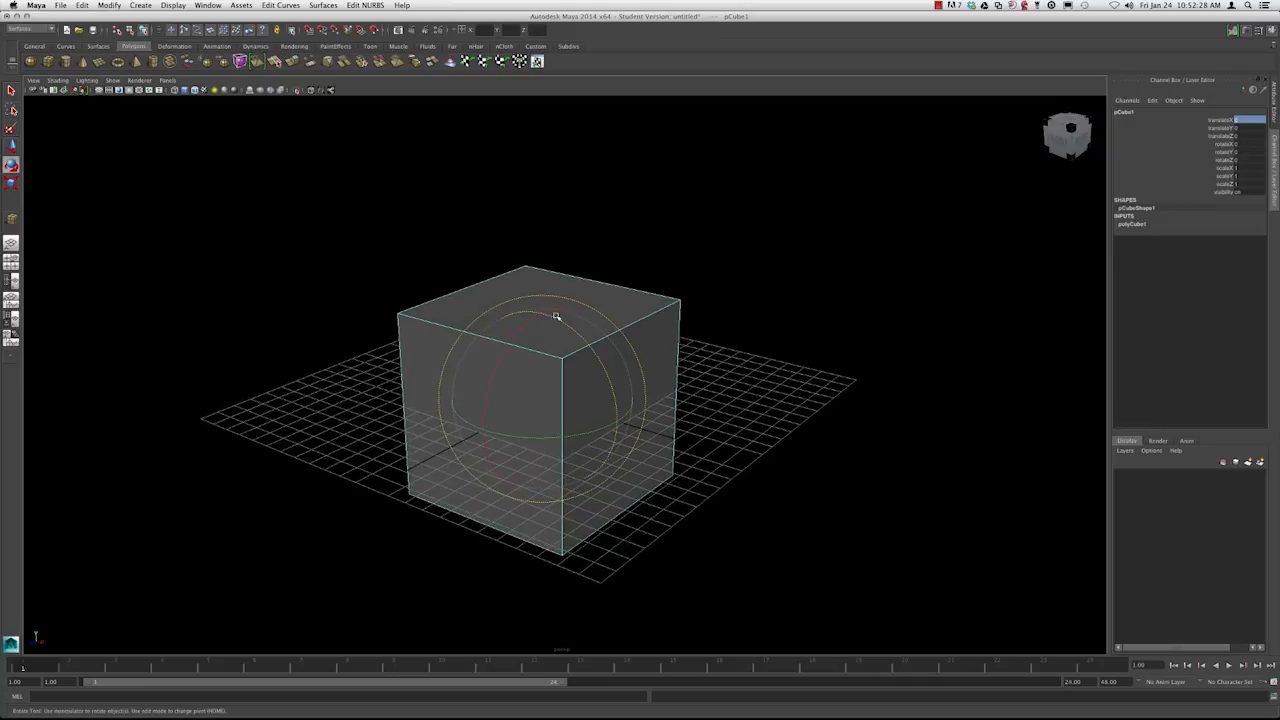
Rotate the cube back and forth about the Z axis with the manipulator ring and undo the rotations
drag(566, 323, 623, 421)
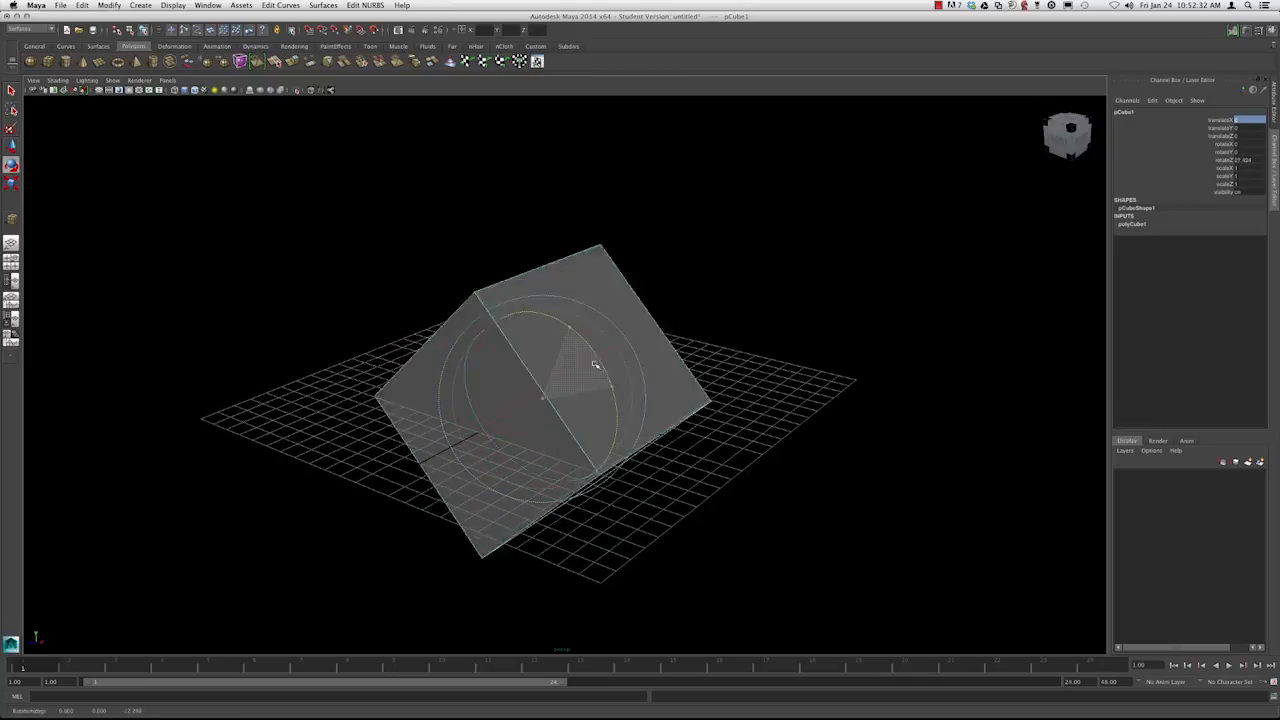
drag(482, 377, 179, 204)
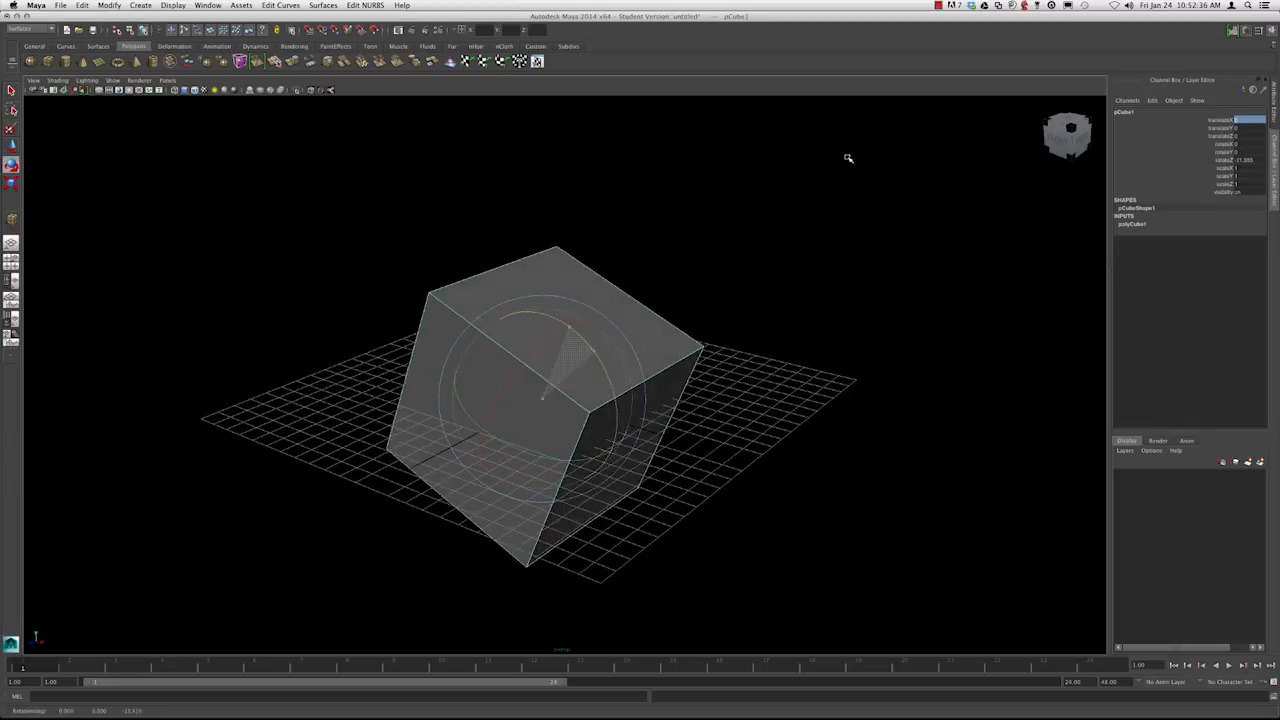
key(z)
key(z)
key(z)
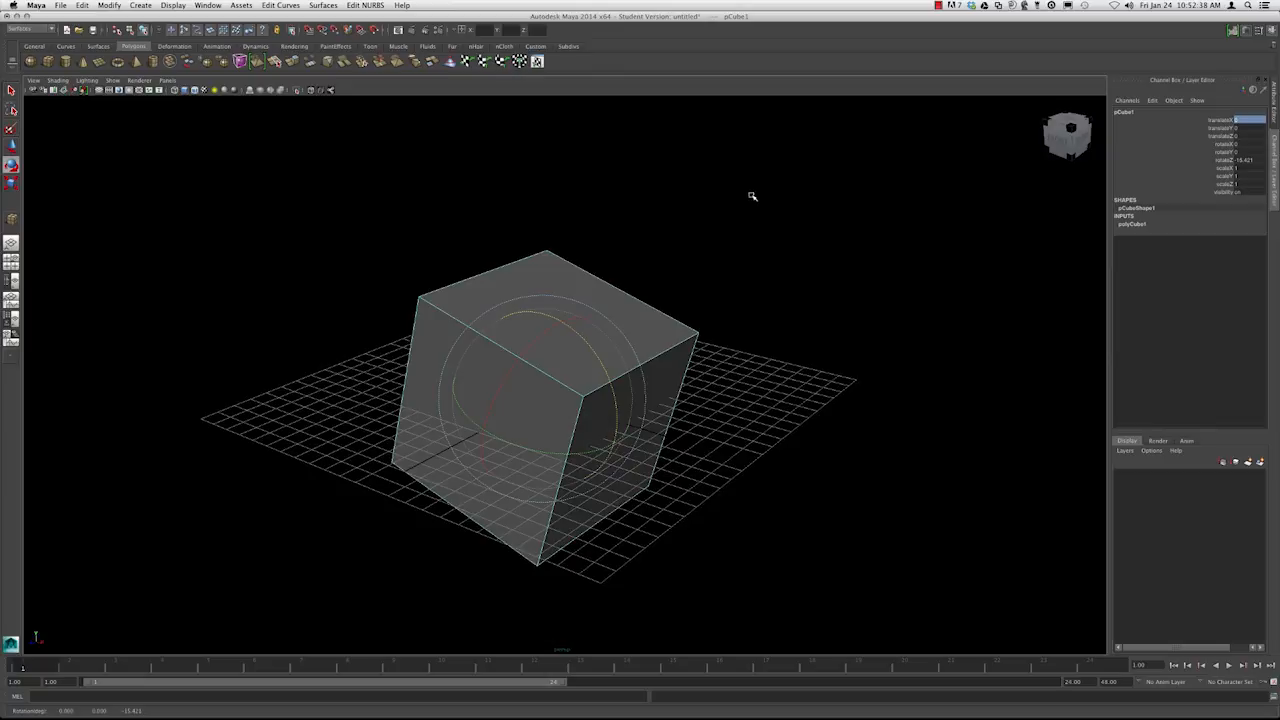
Deselect and reselect the cube and rotate it about the X axis with the manipulator ring
alt+drag(723, 290, 543, 280)
alt+right_drag(543, 280, 691, 208)
alt+drag(691, 208, 655, 204)
alt+drag(528, 265, 434, 186)
click(434, 186)
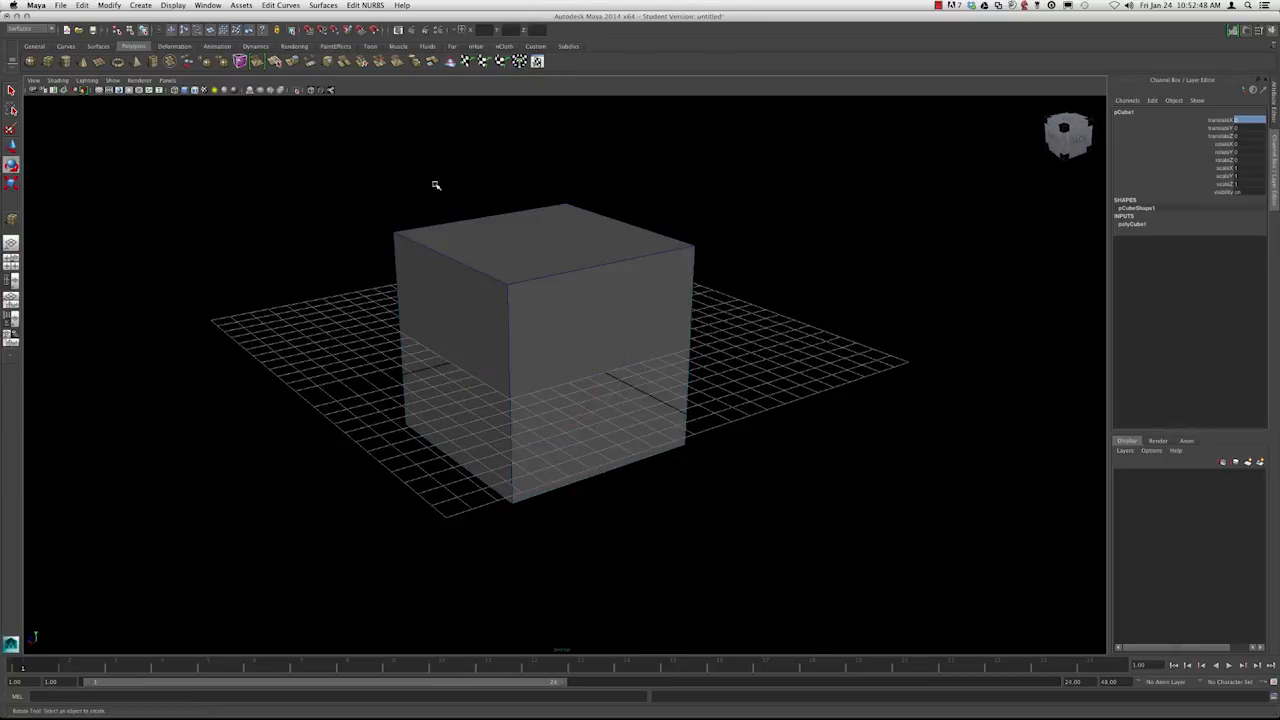
click(531, 257)
alt+drag(531, 257, 620, 280)
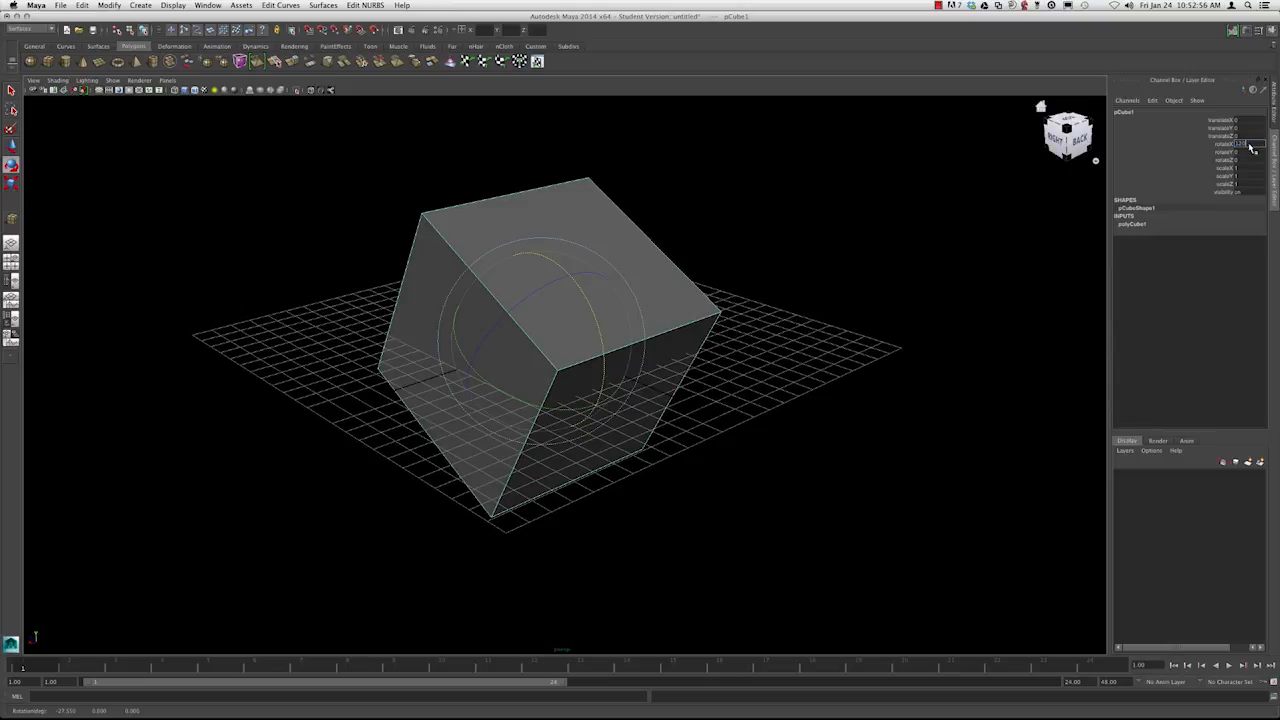
Set the cube's Rotate X to 120 and undo the change
key(Return)
alt+drag(689, 229, 577, 220)
key(super+z)
Set the cube's Rotate X to 0
alt+middle_drag(617, 181, 607, 206)
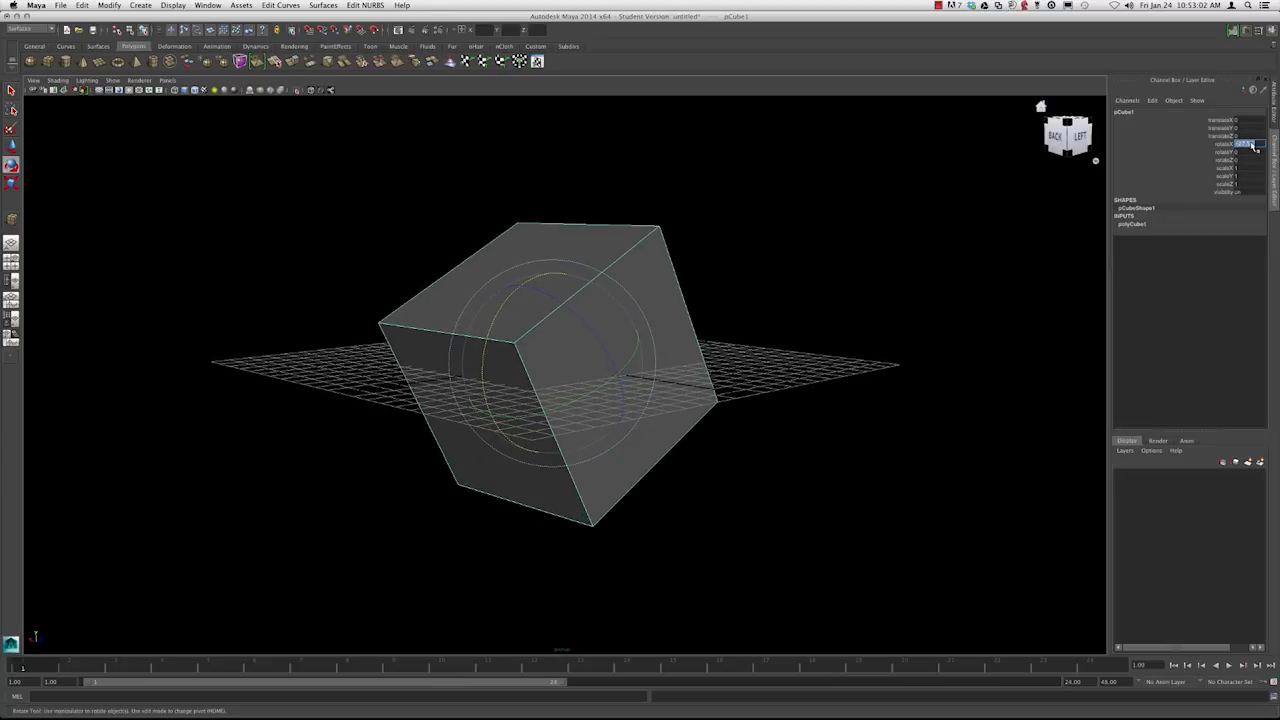
text(0)
key(Return)
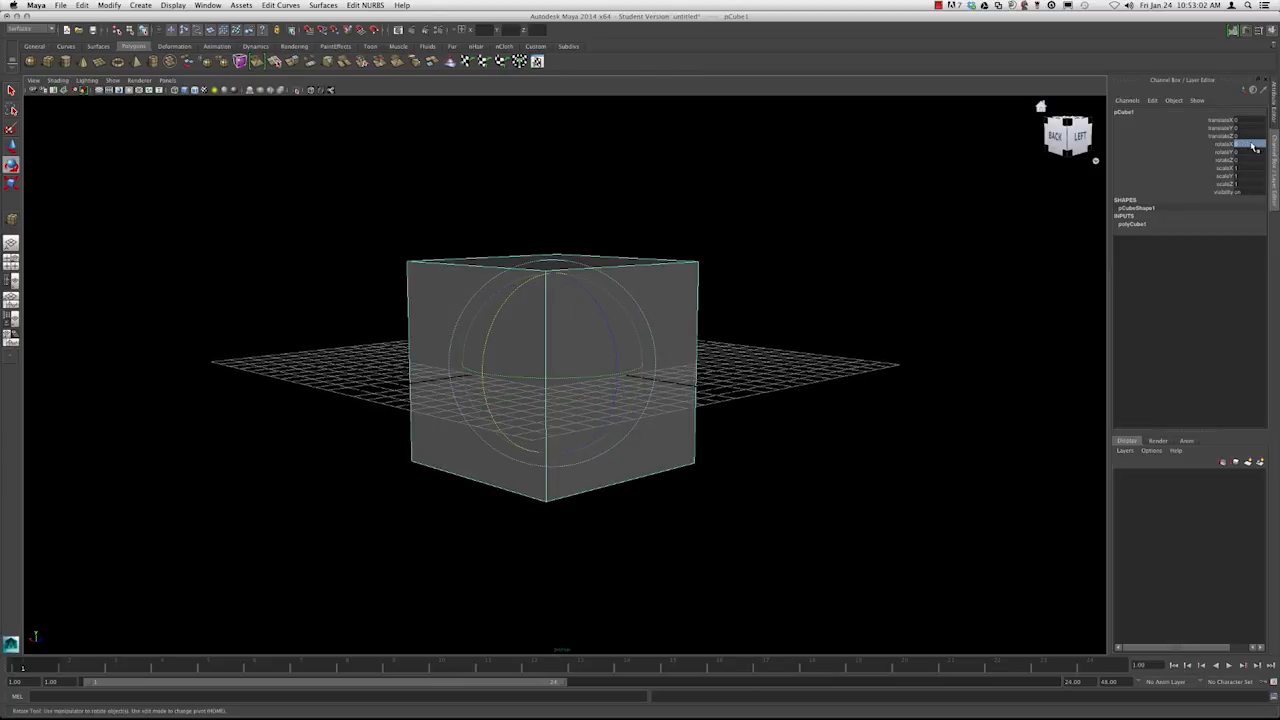
Rotate the cube freely about all three axes with the Rotate tool's manipulator, checking it from different viewing angles
alt+drag(581, 303, 586, 318)
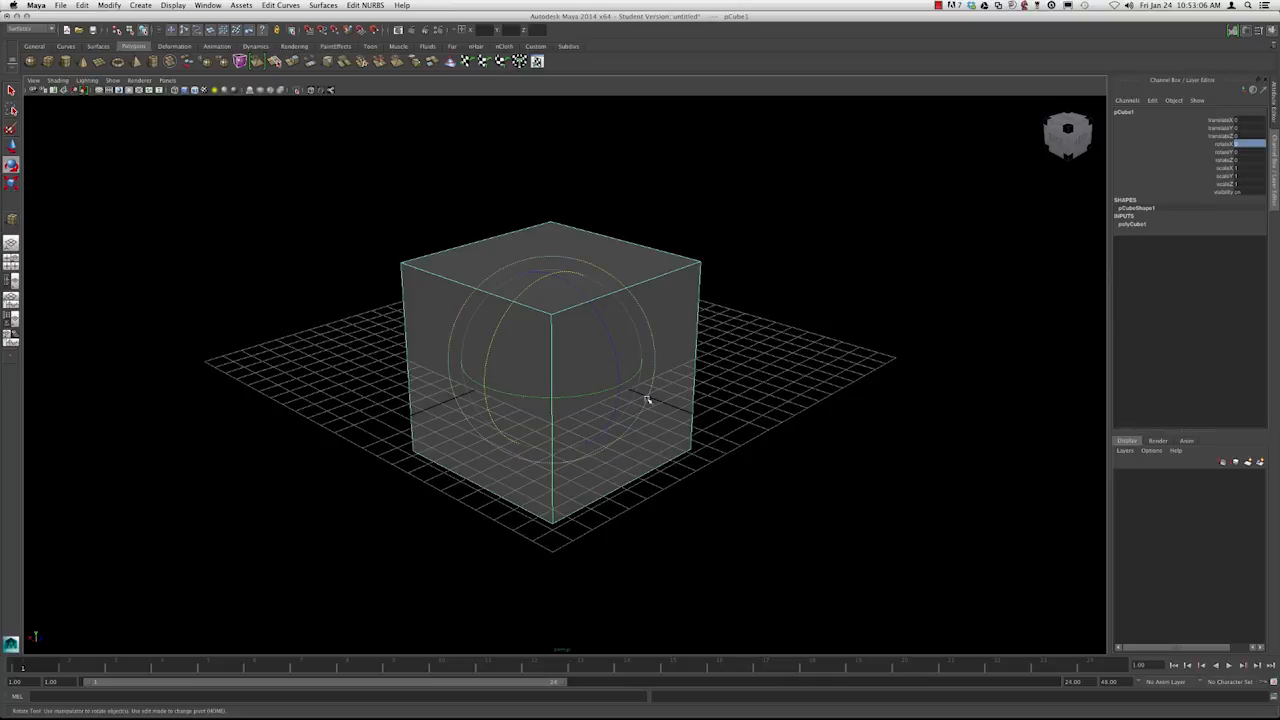
alt+drag(498, 253, 312, 287)
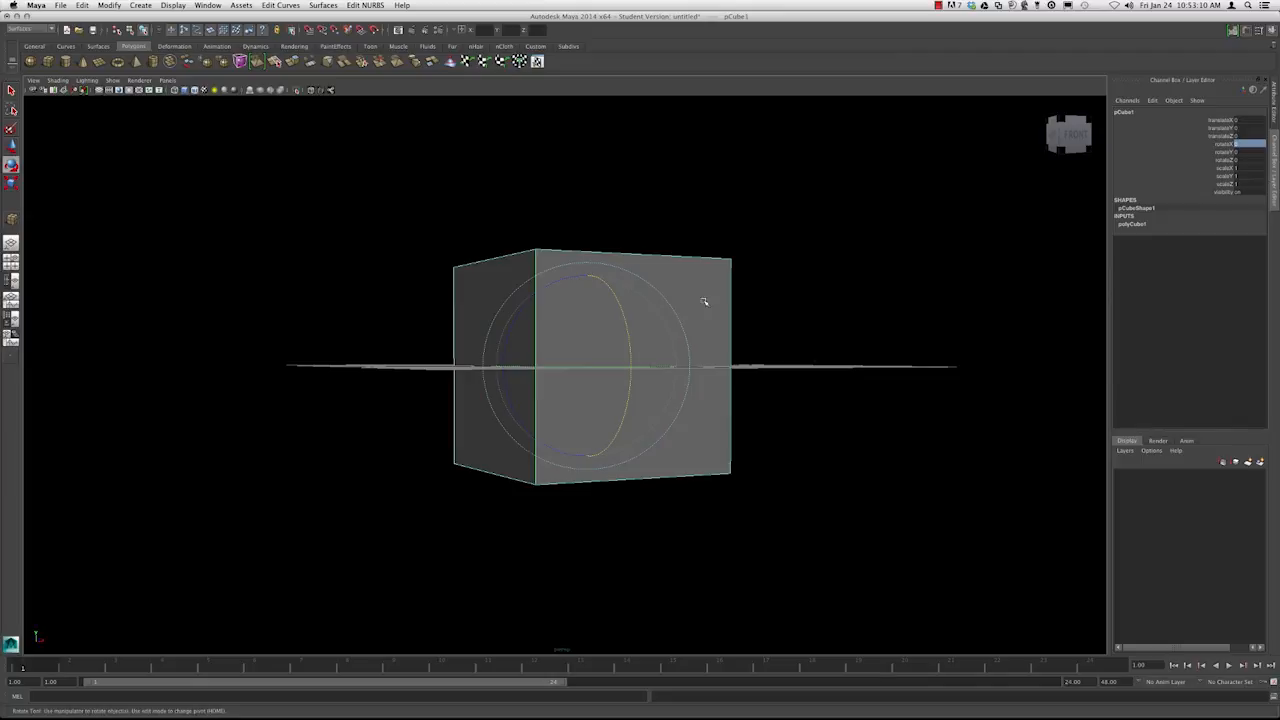
alt+drag(704, 301, 581, 462)
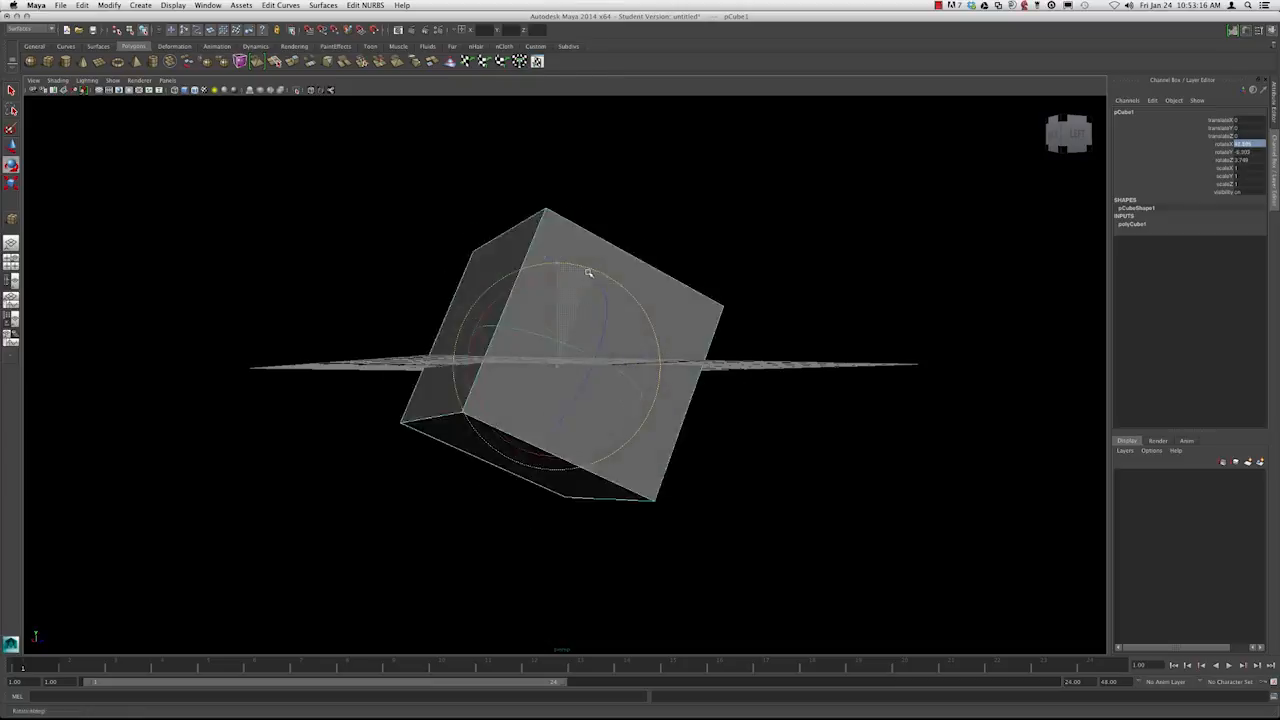
alt+drag(467, 351, 581, 418)
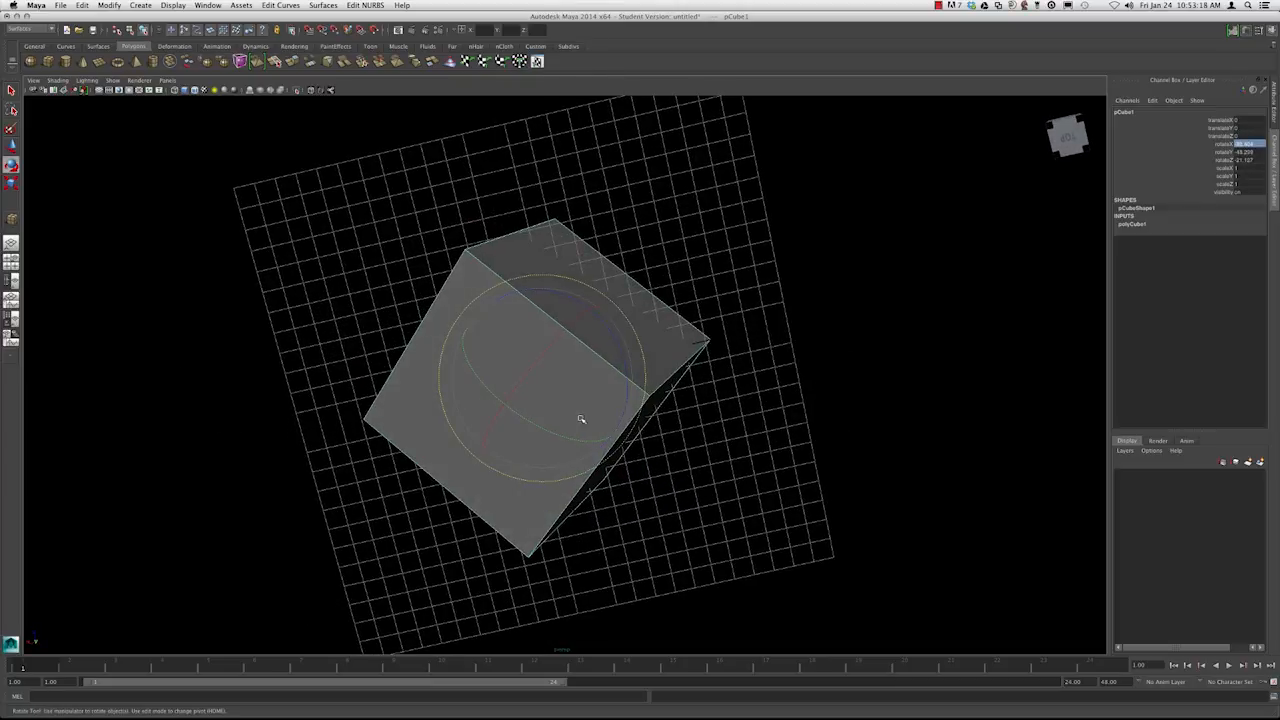
drag(556, 274, 495, 276)
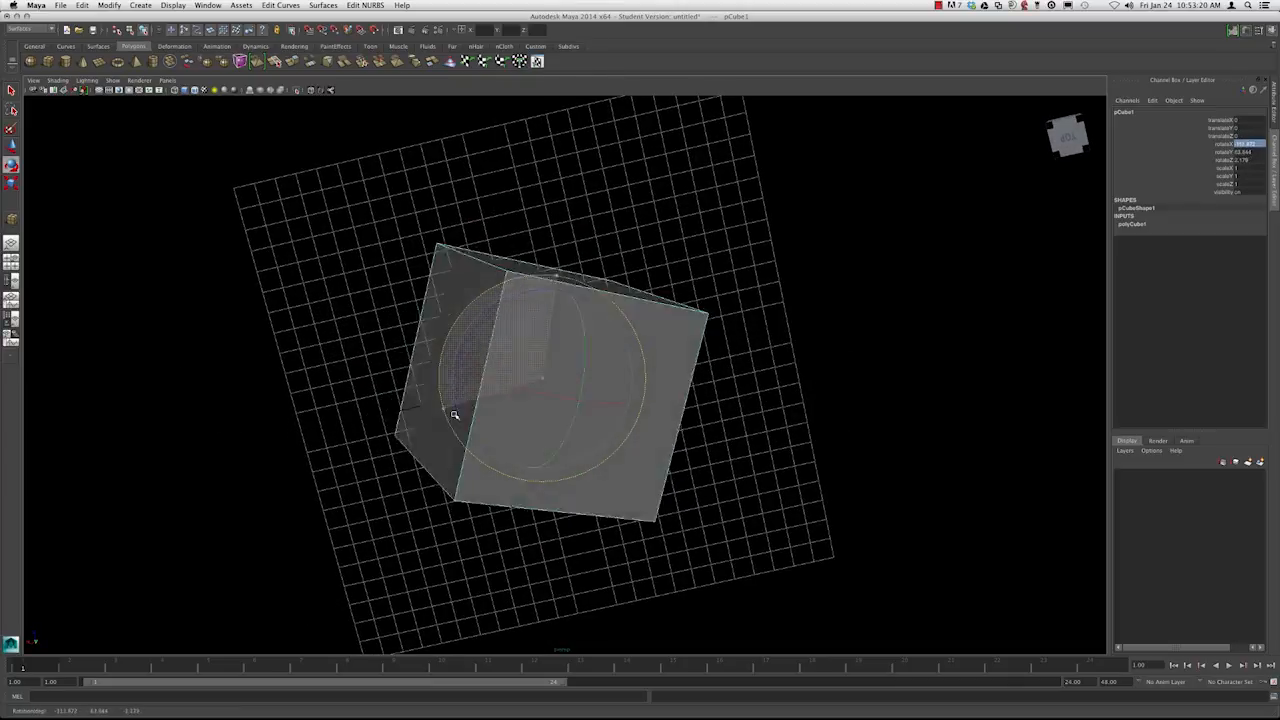
alt+drag(564, 354, 600, 270)
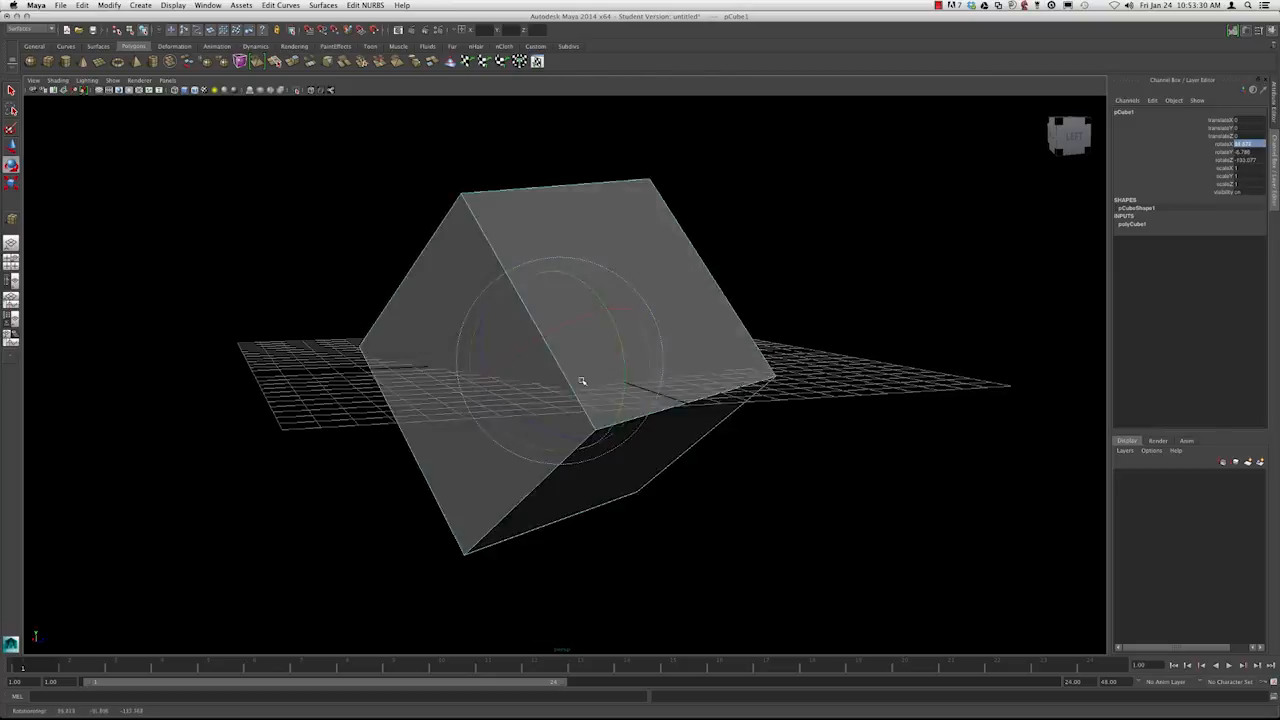
alt+drag(583, 329, 710, 394)
drag(585, 324, 466, 270)
alt+drag(466, 290, 580, 275)
drag(570, 290, 515, 324)
alt+drag(617, 384, 603, 318)
alt+drag(520, 372, 437, 358)
alt+drag(614, 298, 467, 296)
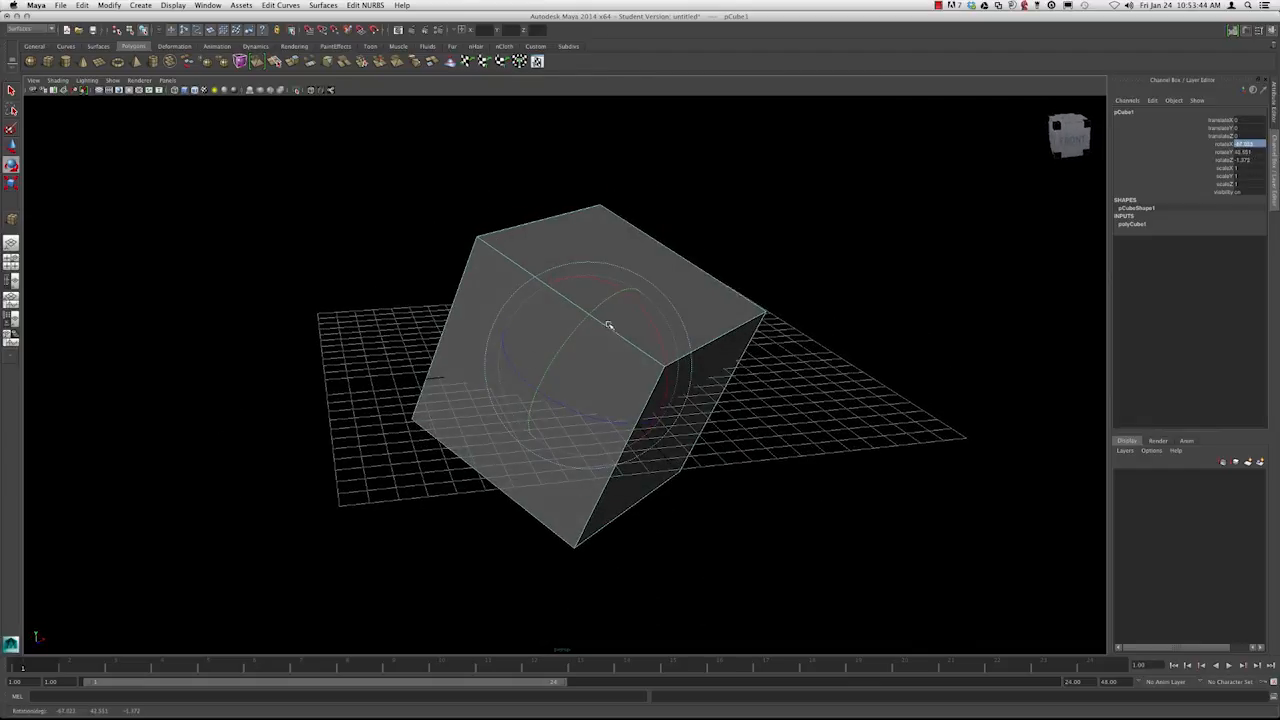
alt+drag(570, 344, 435, 320)
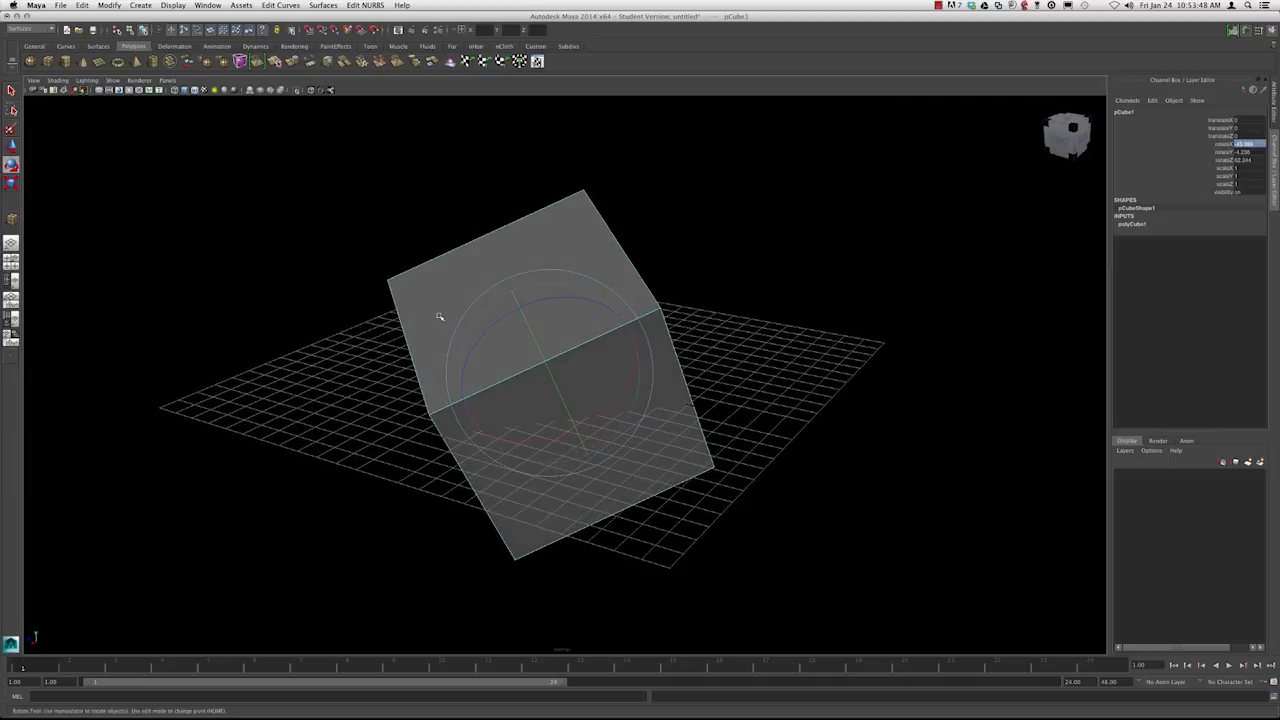
mouse_move(567, 300)
alt+mouse_down()
mouse_move(594, 291)
mouse_move(543, 360)
mouse_move(563, 377)
mouse_move(574, 320)
alt+mouse_up()
alt+drag(564, 376, 631, 338)
alt+drag(572, 304, 514, 320)
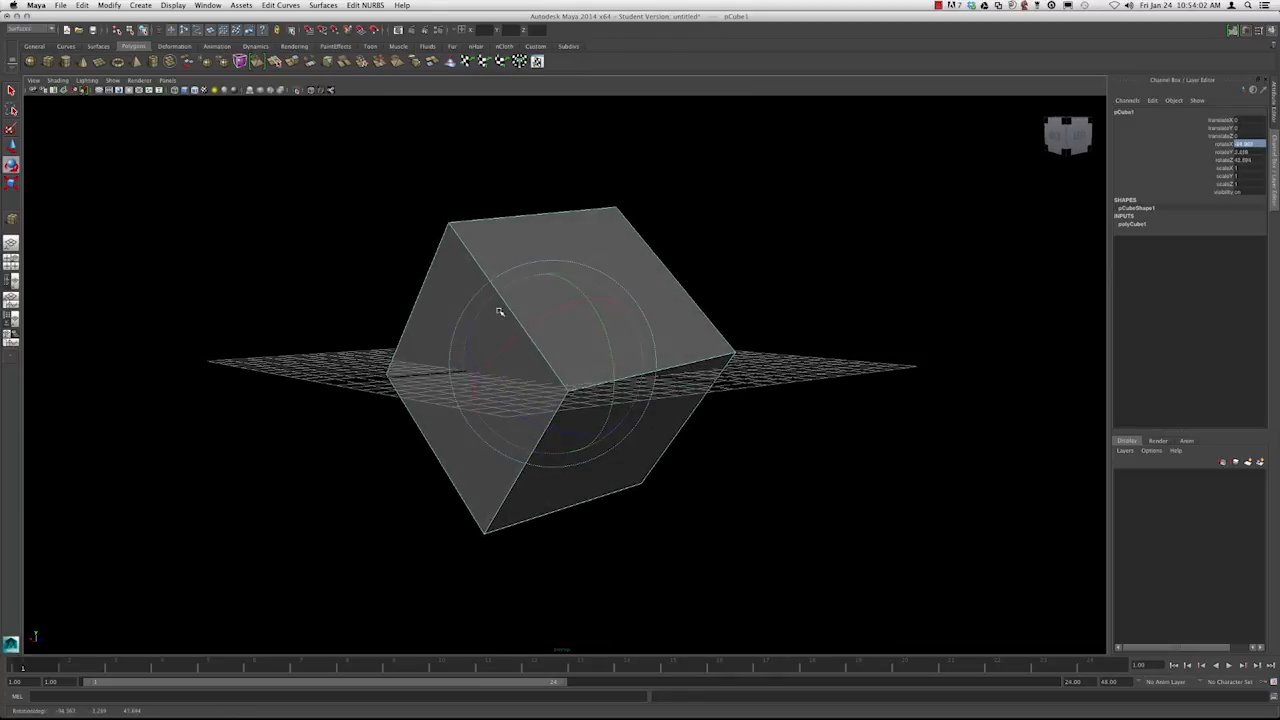
alt+drag(488, 304, 622, 206)
alt+drag(590, 345, 466, 292)
Deselect and reselect the rotated cube and freeze its transformations
click(494, 243)
click(606, 292)
click(110, 5)
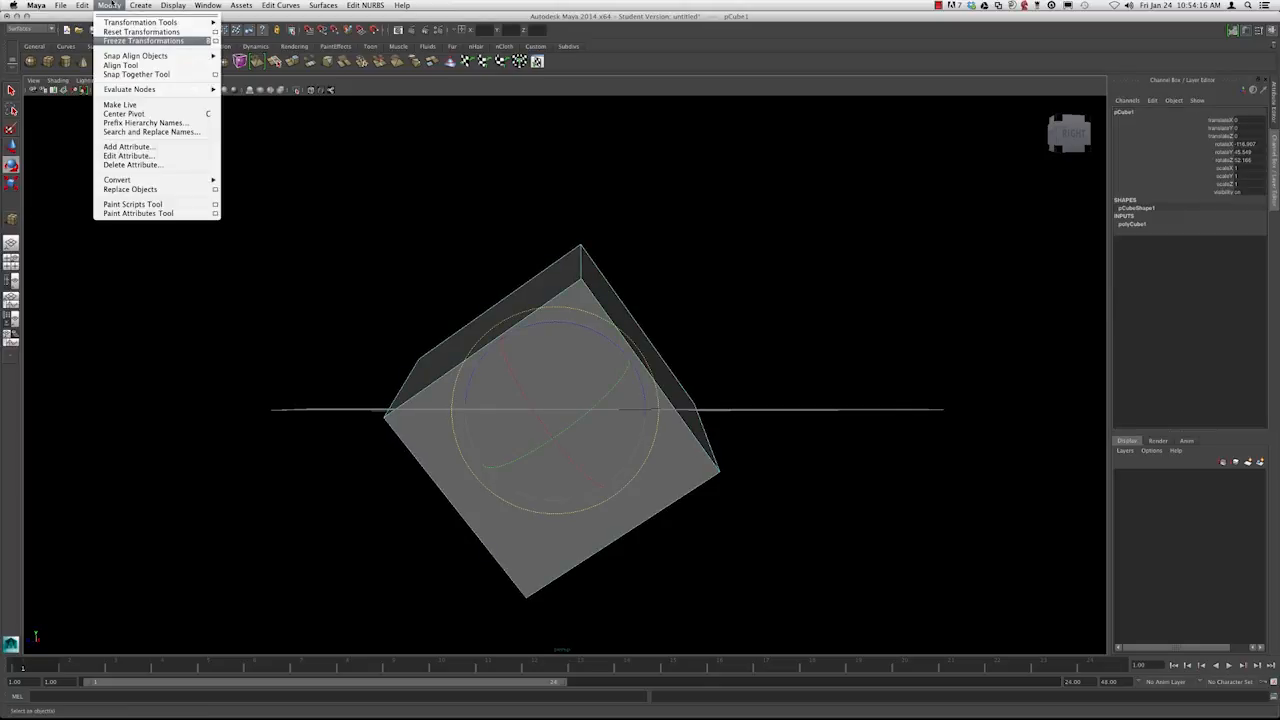
click(135, 31)
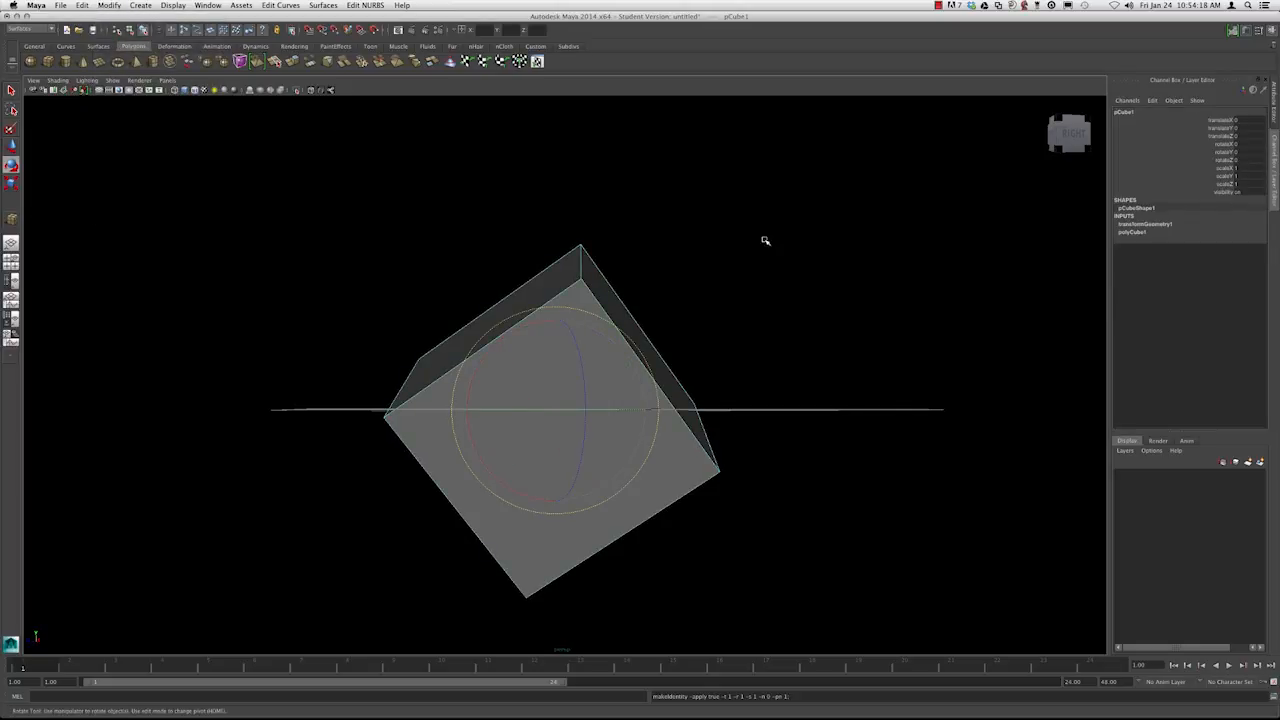
alt+drag(763, 240, 683, 243)
alt+drag(842, 280, 827, 288)
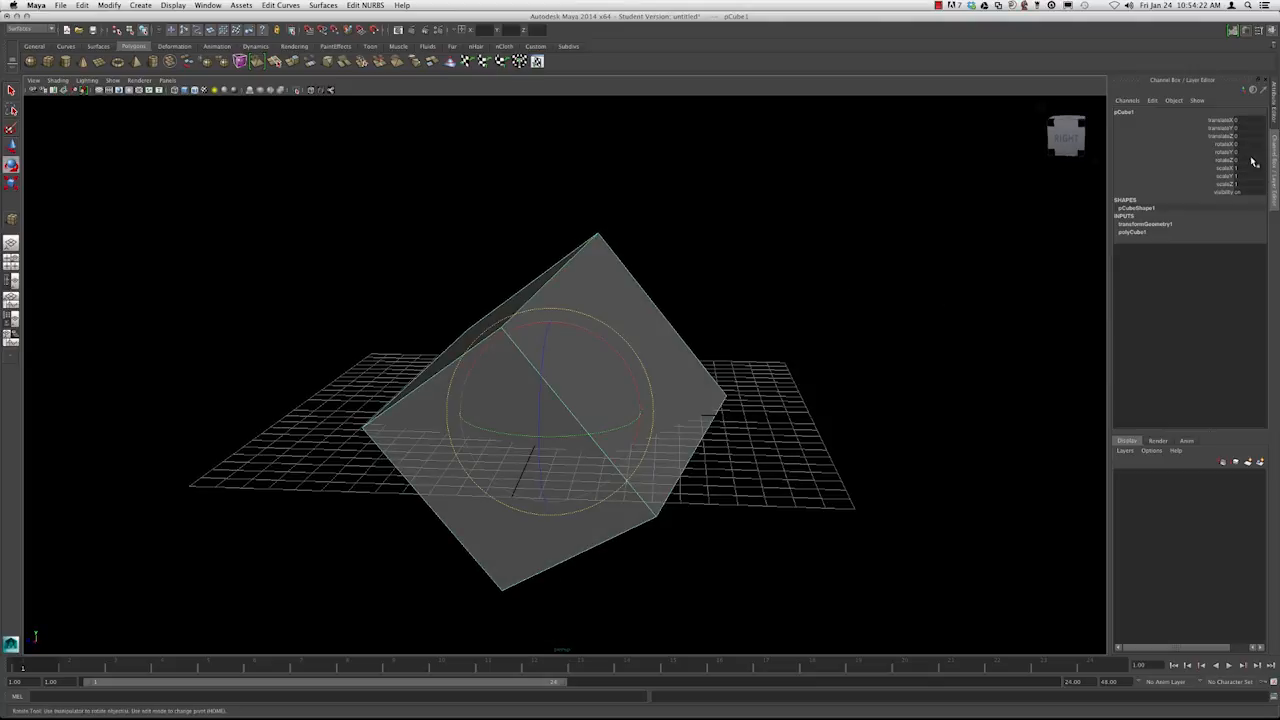
click(1058, 122)
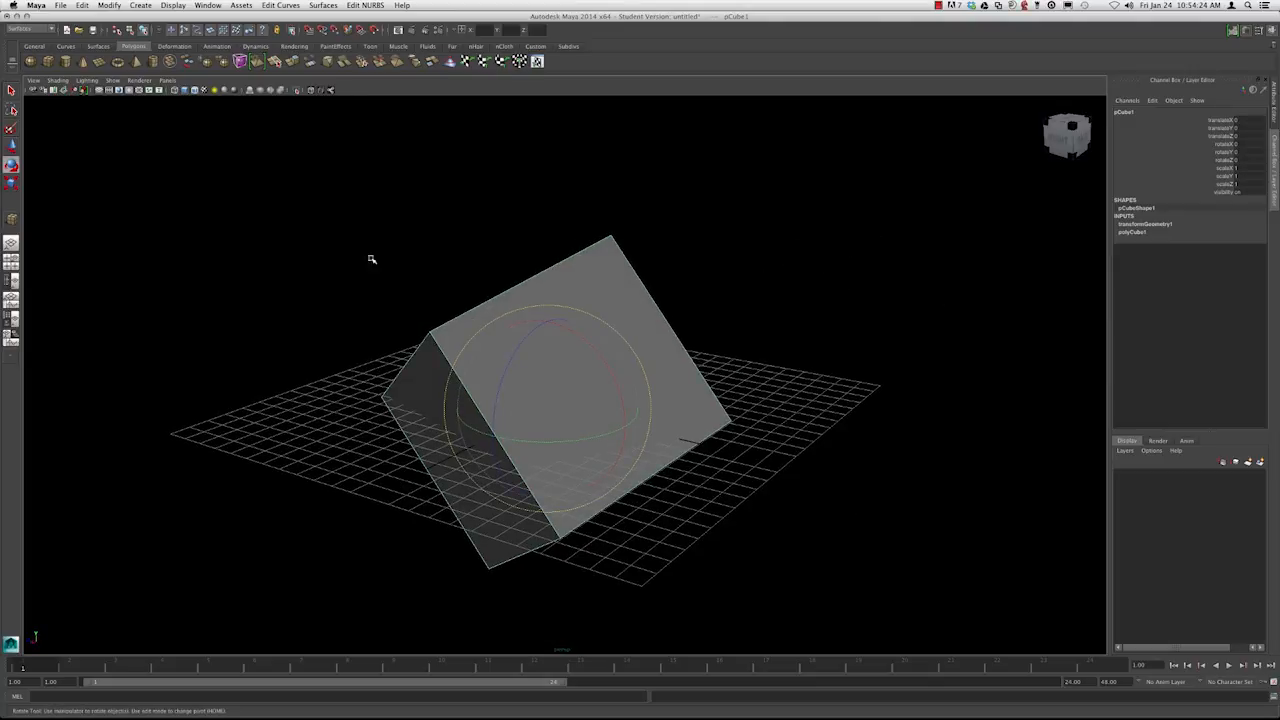
Deselect and reselect the frozen cube and rotate it freely with the Rotate tool's manipulator
alt+drag(497, 424, 571, 383)
click(583, 291)
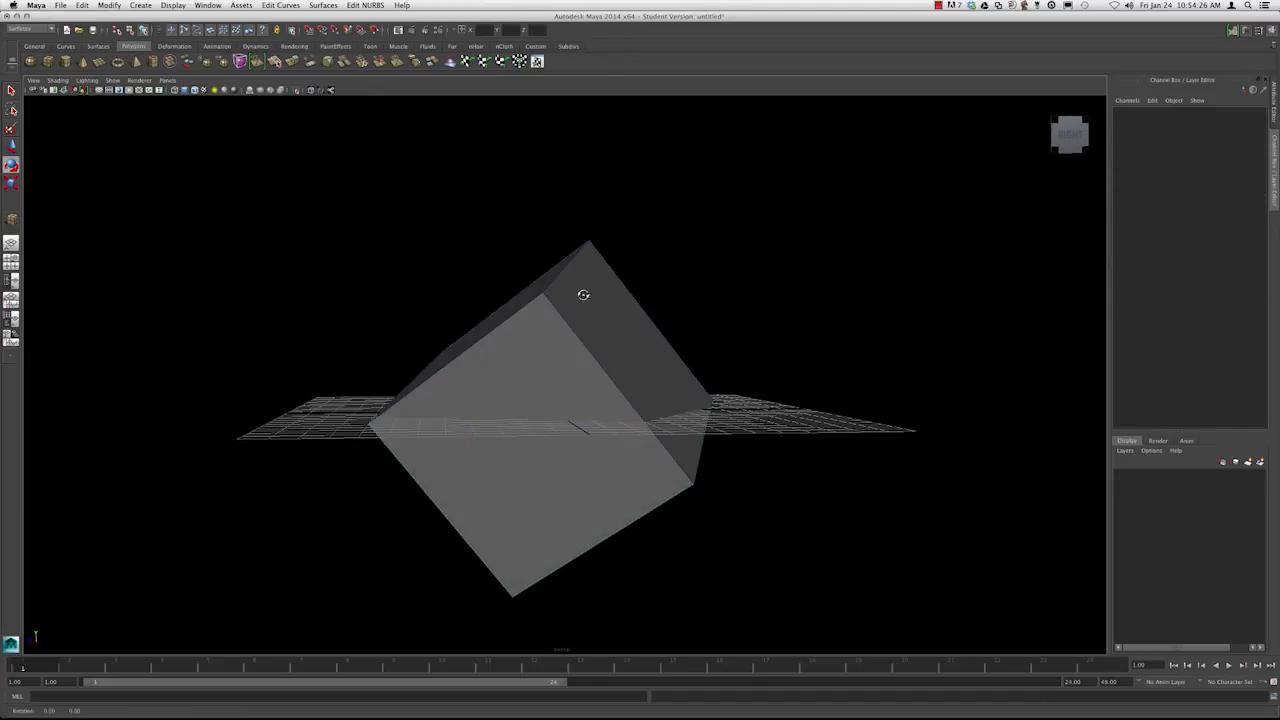
alt+drag(583, 291, 581, 279)
click(581, 279)
alt+drag(670, 229, 513, 233)
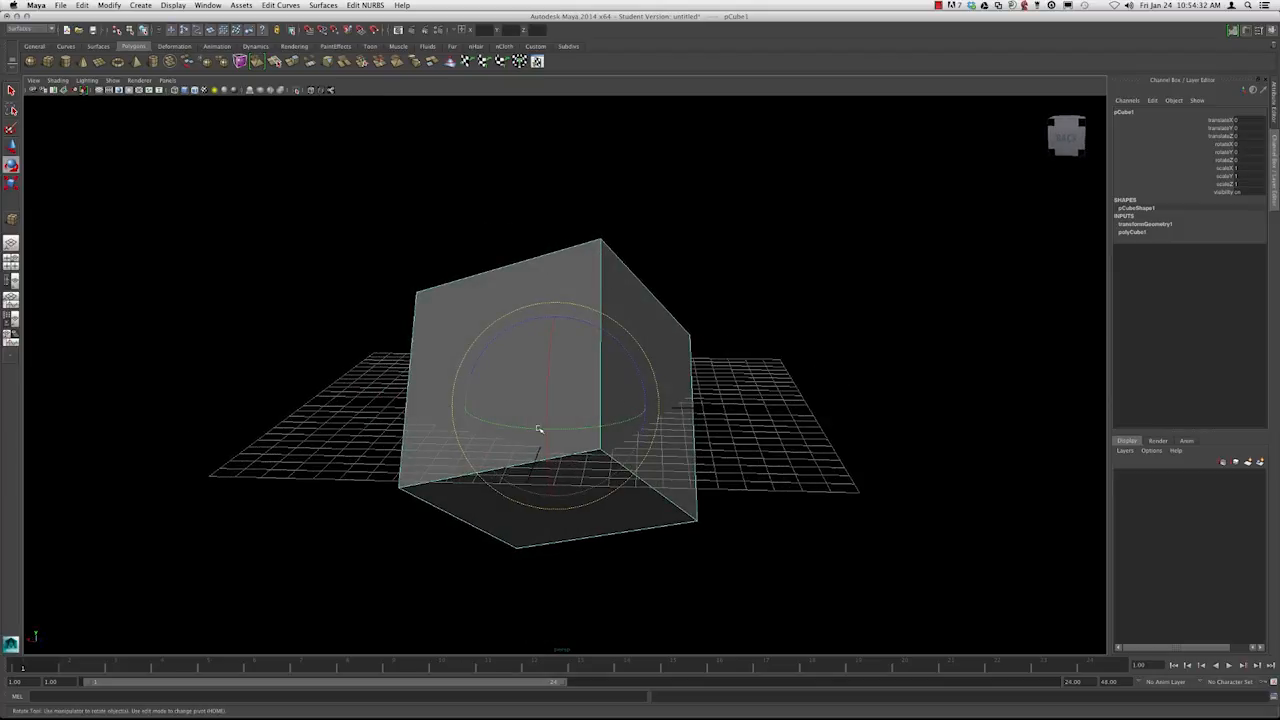
alt+drag(508, 313, 404, 370)
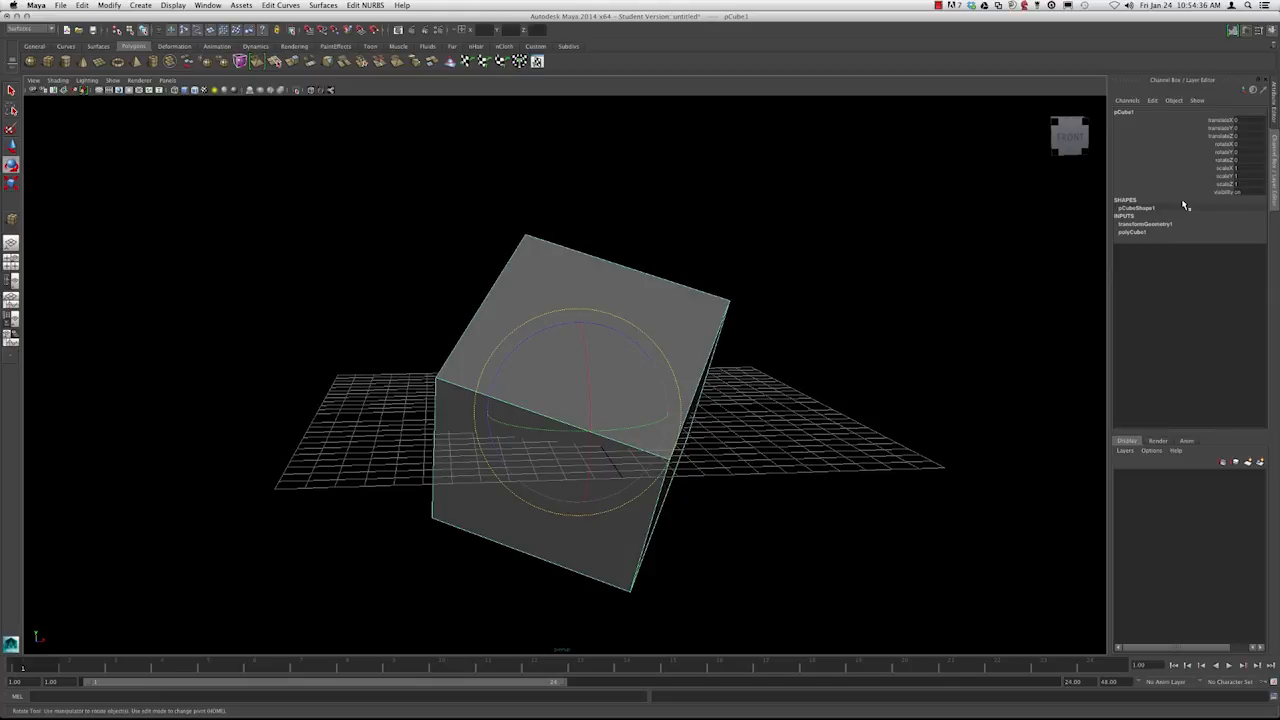
alt+drag(520, 330, 627, 367)
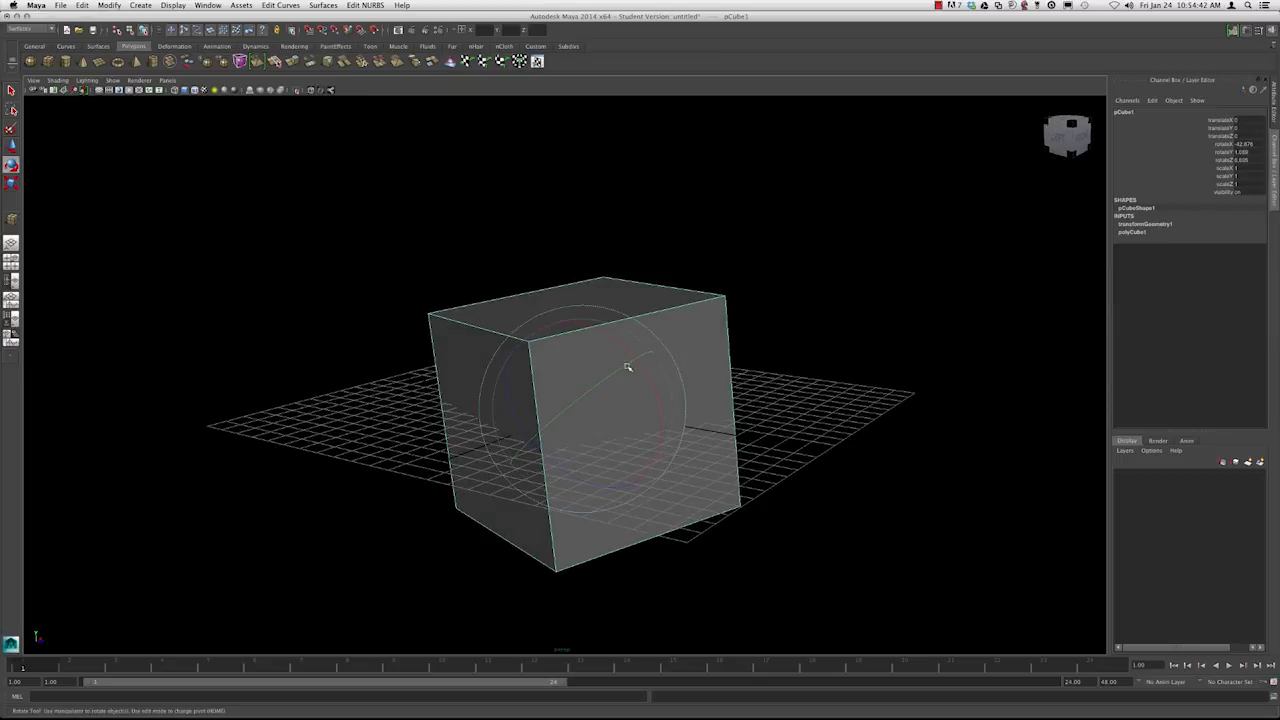
Undo the cube's latest rotations and the Freeze Transformations operation
key(z)
key(z)
key(z)
key(z)
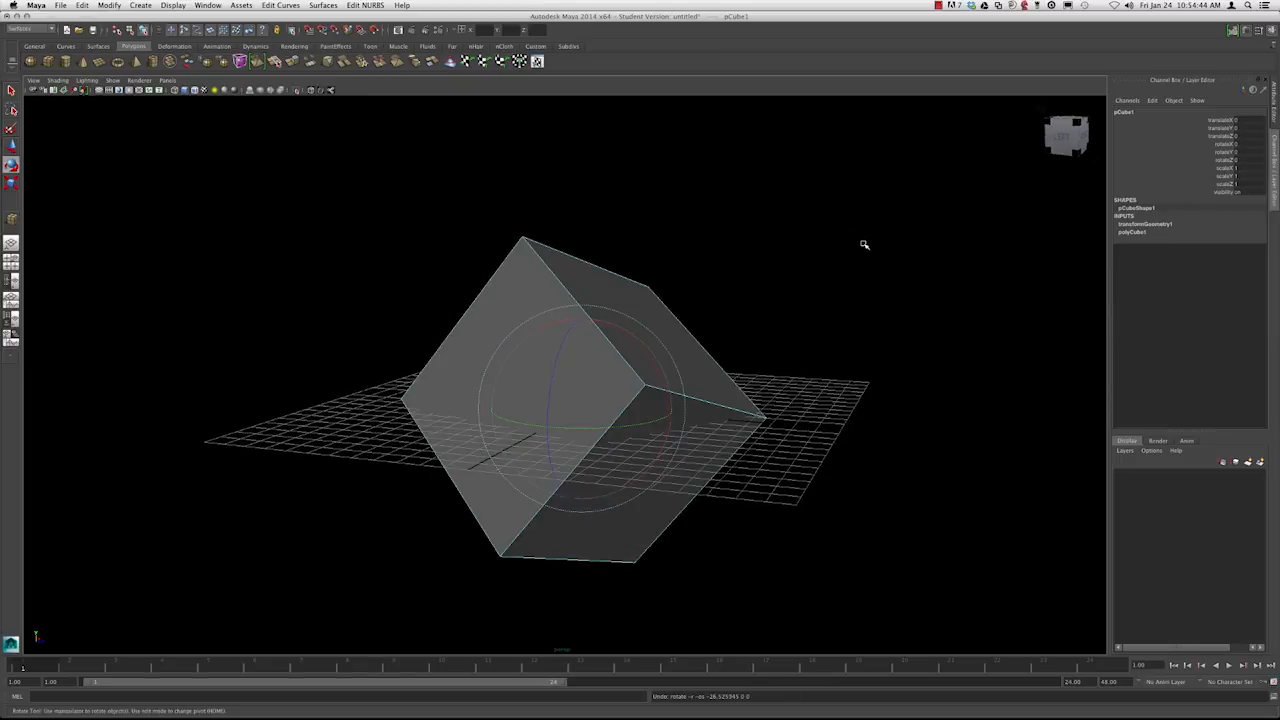
key(z)
Set the cube's Rotate X, Rotate Y and Rotate Z to 0 together
alt+drag(785, 257, 623, 323)
alt+drag(760, 286, 590, 272)
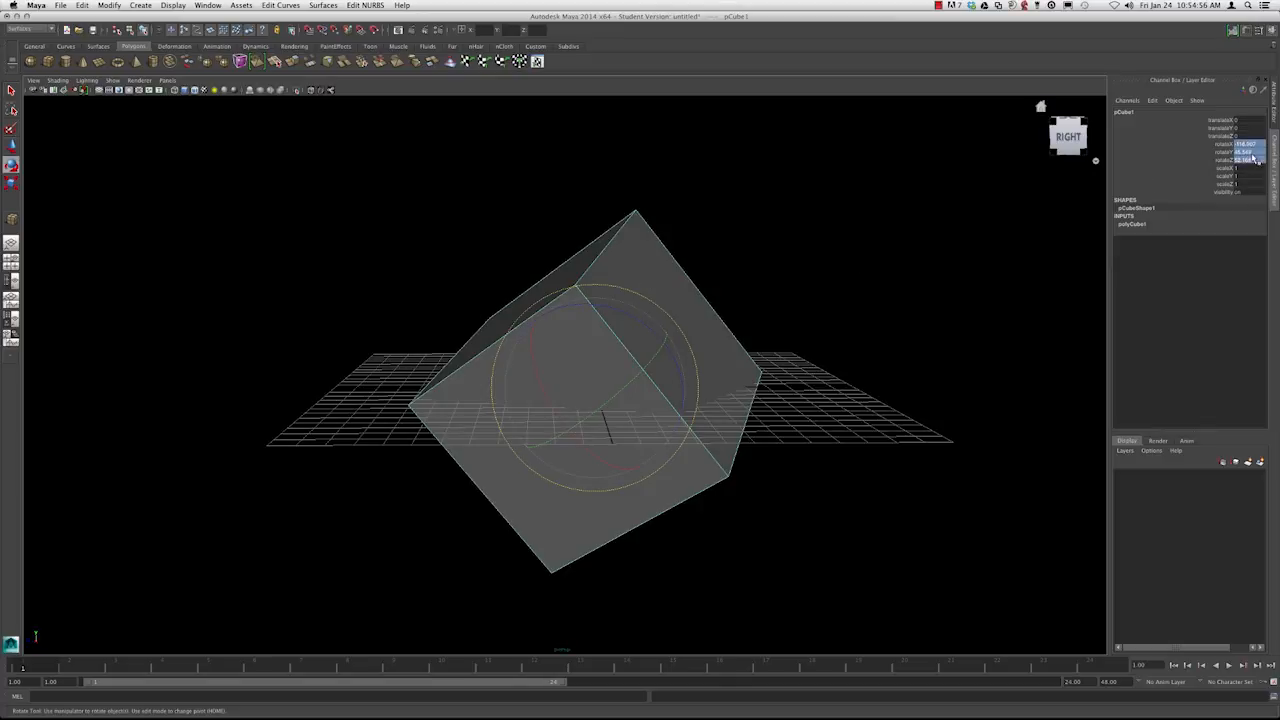
key(Return)
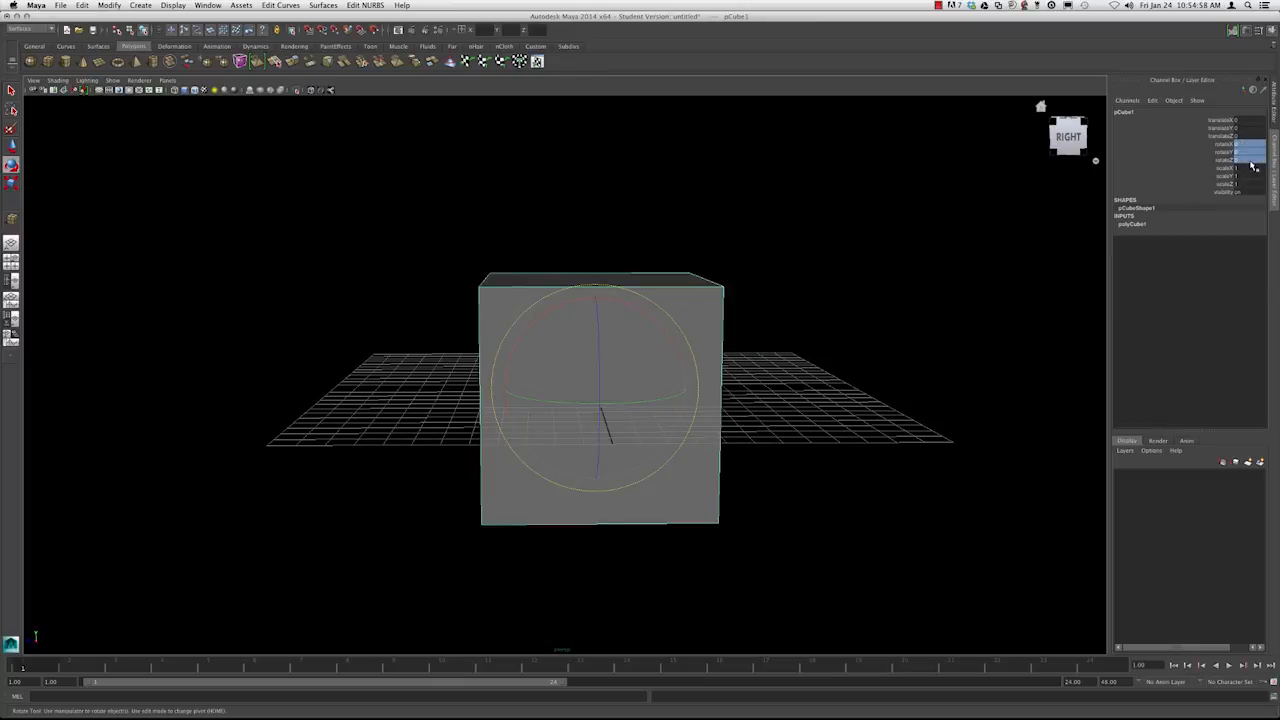
Deselect and reselect the cube and scale it down uniformly to about 0.91 with the Scale tool
alt+drag(809, 252, 760, 283)
click(760, 284)
mouse_move(680, 274)
alt+mouse_down()
mouse_move(691, 300)
mouse_move(740, 289)
mouse_move(654, 294)
mouse_move(714, 277)
mouse_move(691, 274)
alt+mouse_up()
click(654, 294)
key(r)
alt+drag(620, 303, 581, 315)
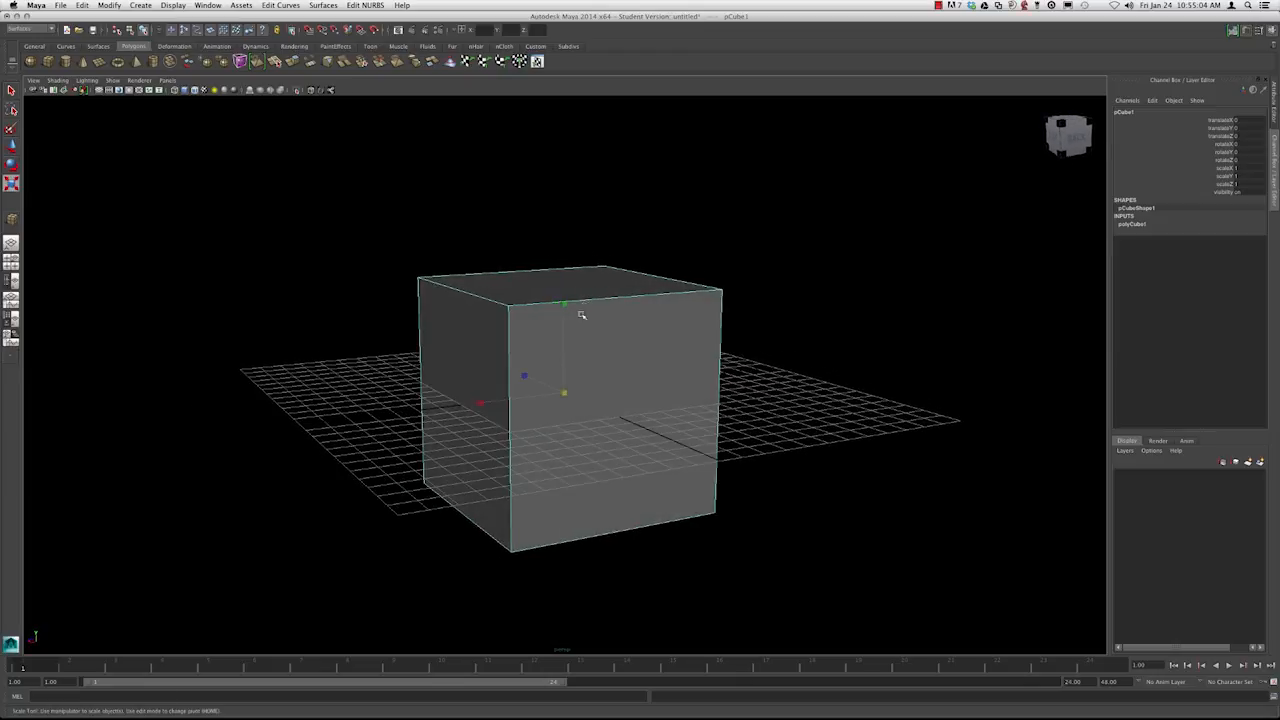
mouse_move(562, 392)
mouse_down()
mouse_move(609, 374)
mouse_move(763, 369)
mouse_move(545, 395)
mouse_up()
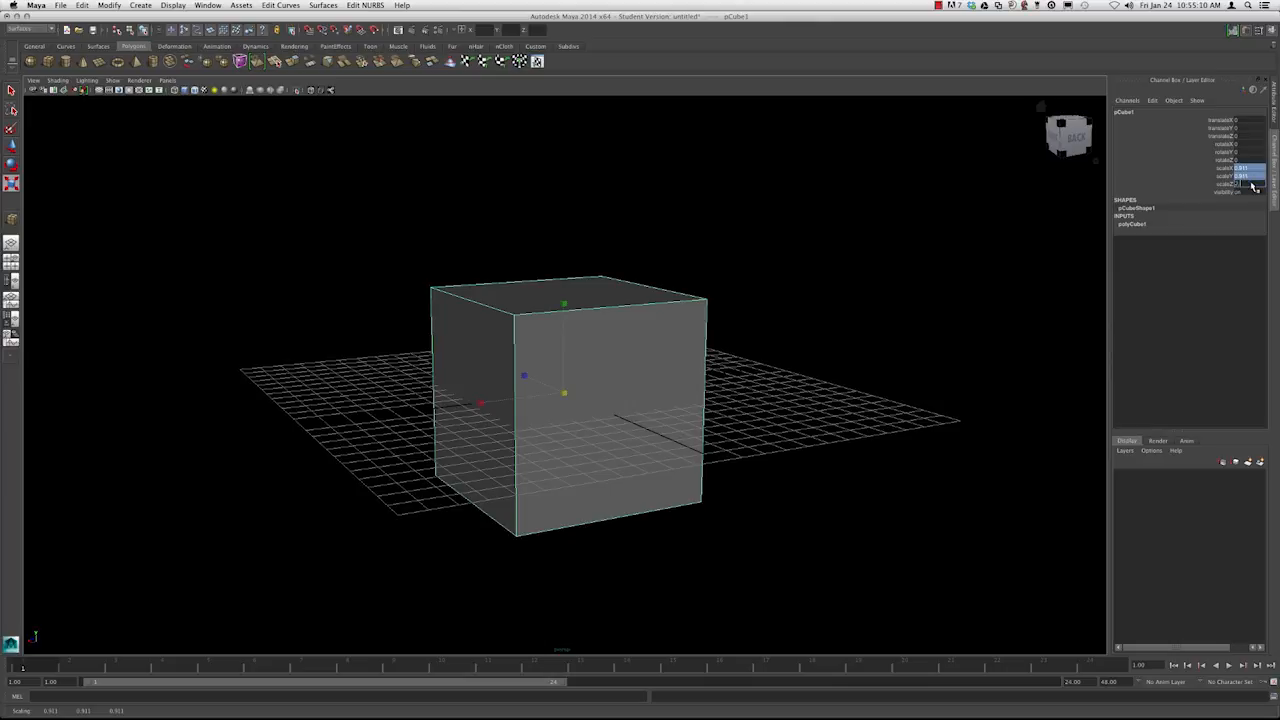
Enlarge the cube with the Scale tool and set its Scale X, Scale Y and Scale Z to 1
key(Return)
alt+right_drag(843, 240, 690, 242)
alt+drag(679, 242, 664, 263)
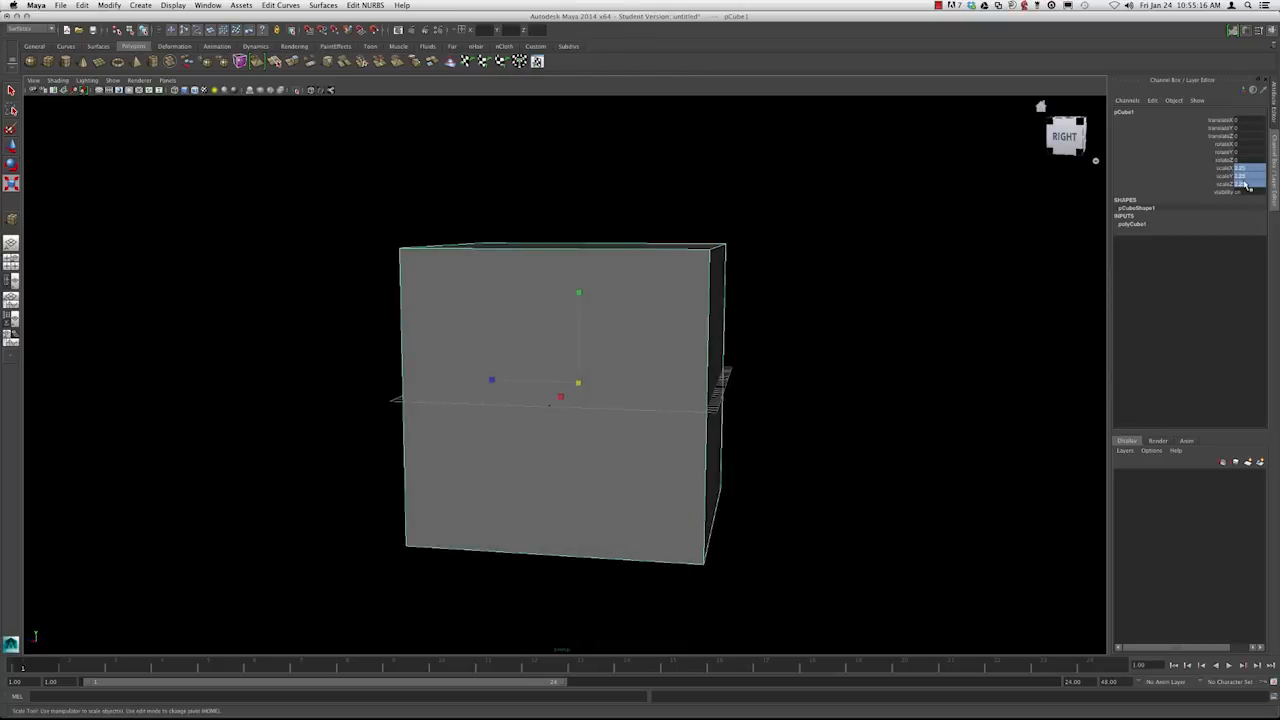
text(1)
key(Return)
Adjust the cube with the Scale tool's manipulator and undo the change
alt+drag(508, 197, 601, 289)
alt+drag(628, 247, 648, 360)
drag(640, 413, 641, 412)
key(super+z)
Deselect and reselect the cube and move it up and away from the grid, to about Translate X 6.9 and Z -25
alt+drag(560, 349, 590, 387)
click(660, 243)
click(500, 320)
key(w)
alt+drag(585, 304, 405, 460)
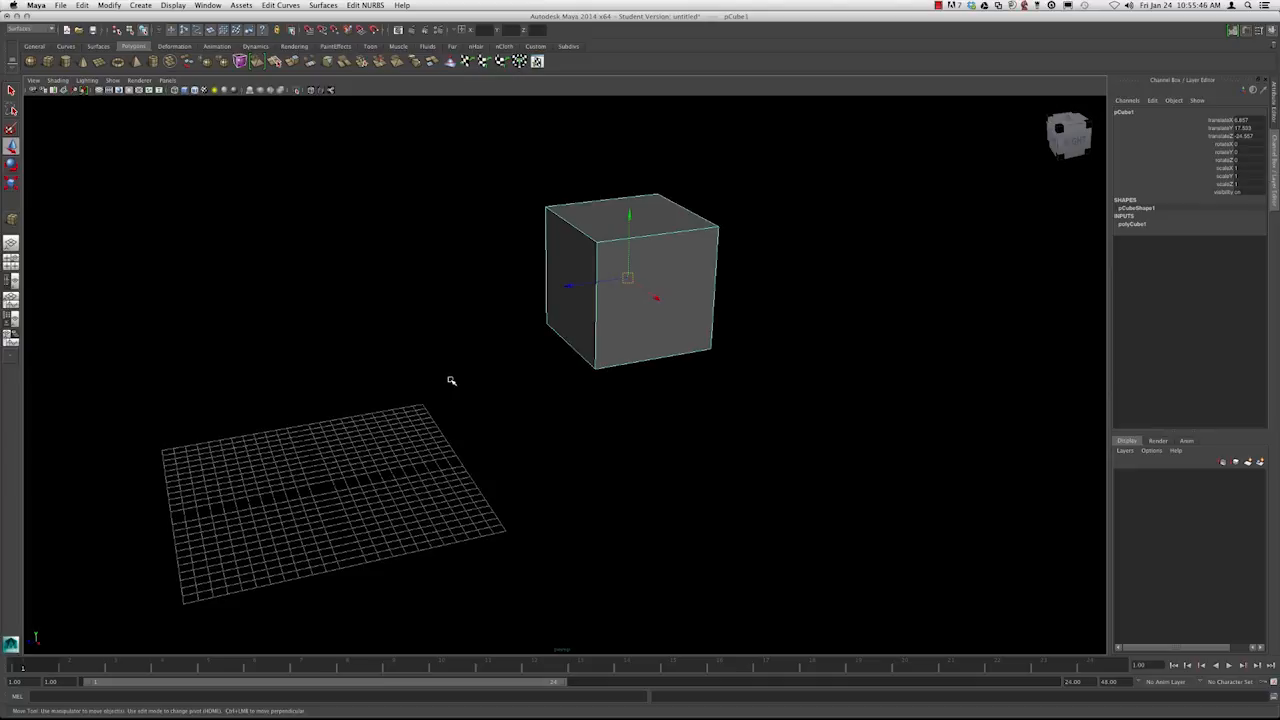
Duplicate the cube and move the copy farther up and away from the grid, to about Translate X 22.7 and Z -54.5
alt+middle_drag(451, 381, 494, 361)
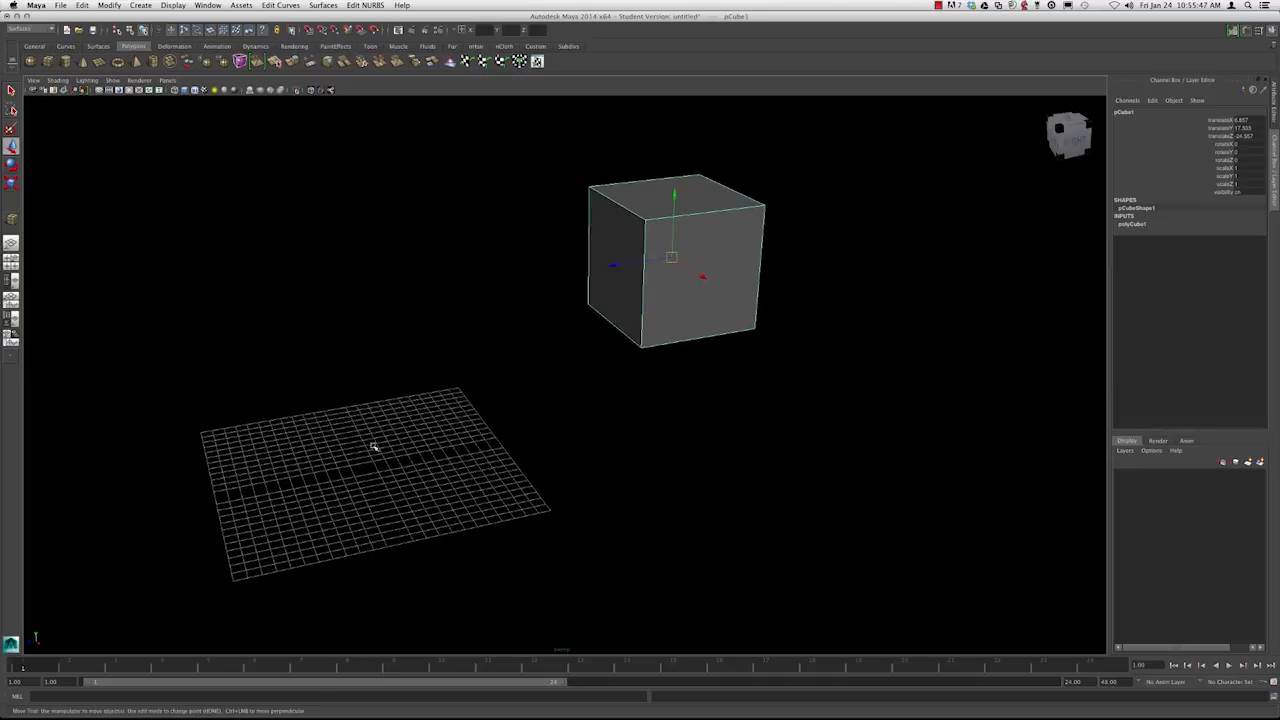
alt+drag(373, 447, 467, 415)
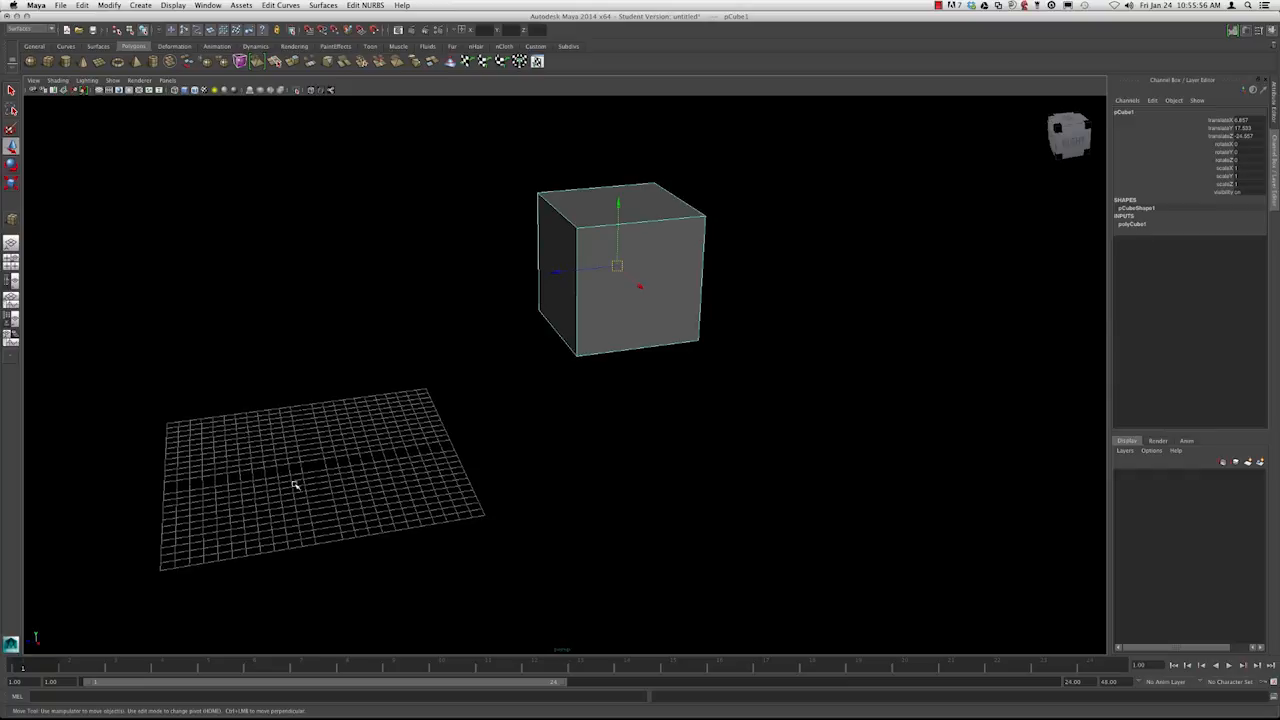
alt+middle_drag(410, 422, 398, 414)
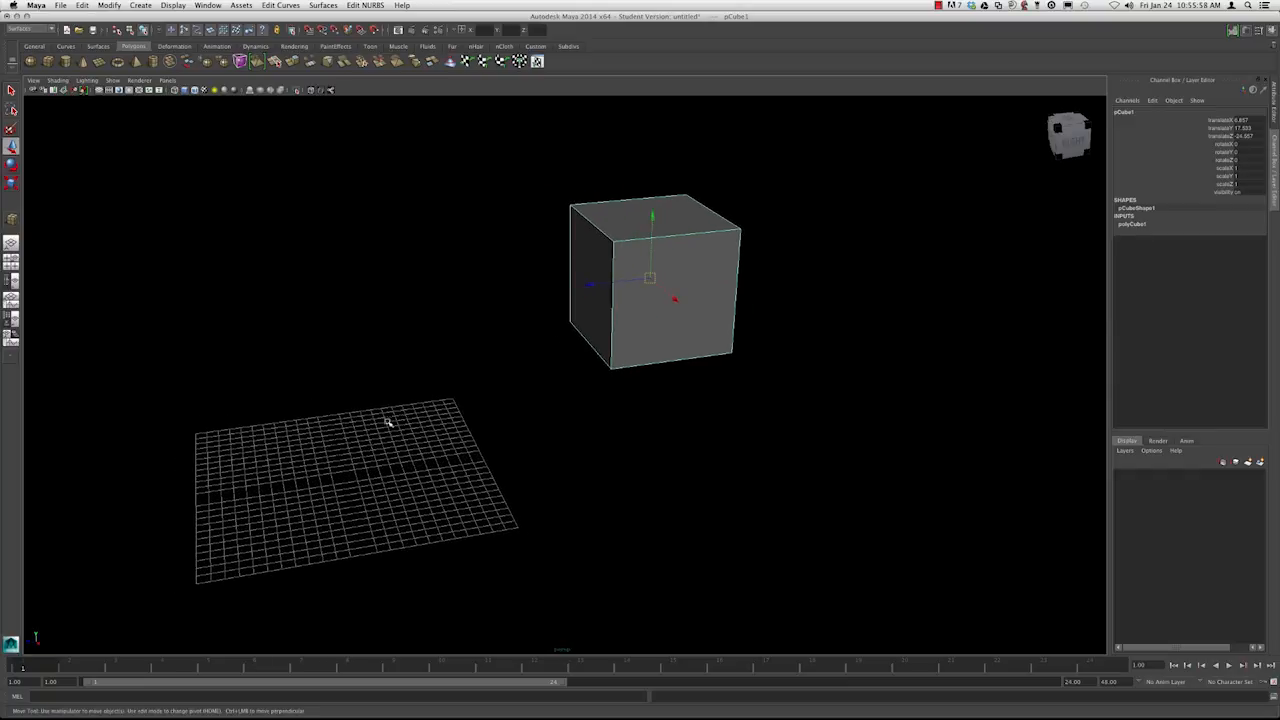
alt+drag(416, 449, 536, 424)
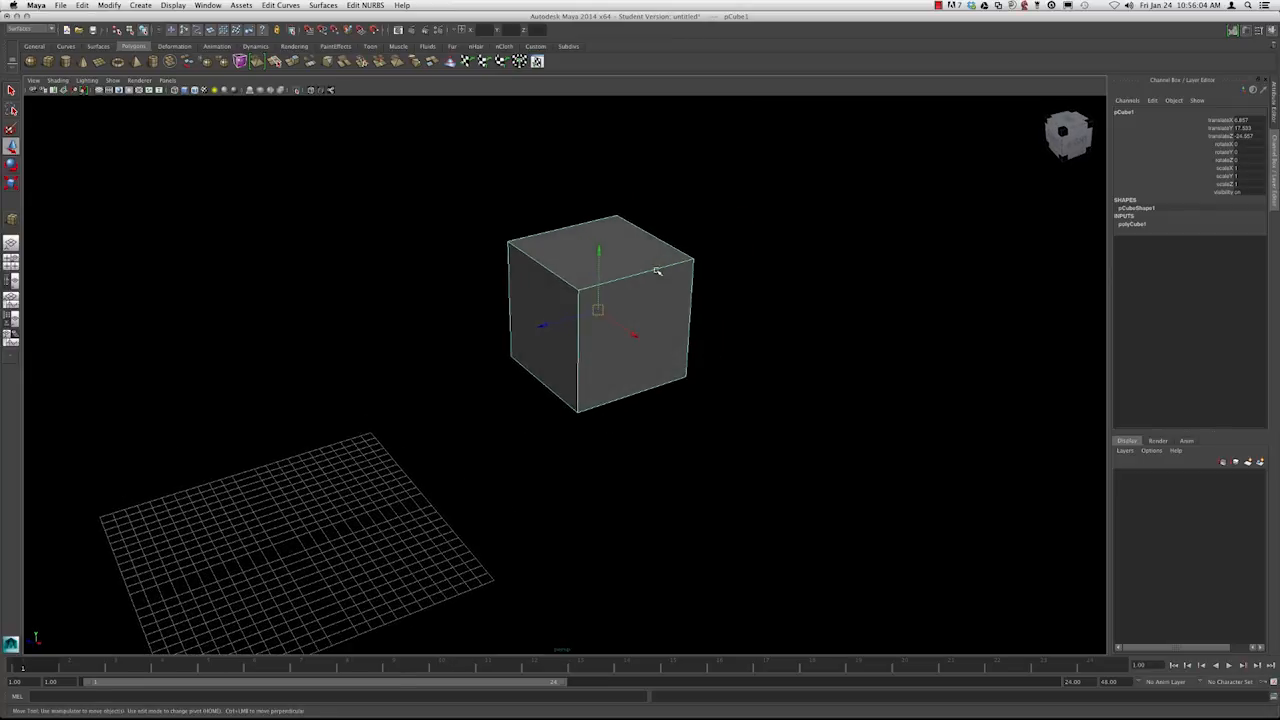
key(f)
key(ctrl+d)
alt+drag(554, 374, 814, 229)
scroll(720, 313, up, 2)
alt+drag(720, 313, 817, 251)
alt+right_drag(817, 251, 662, 283)
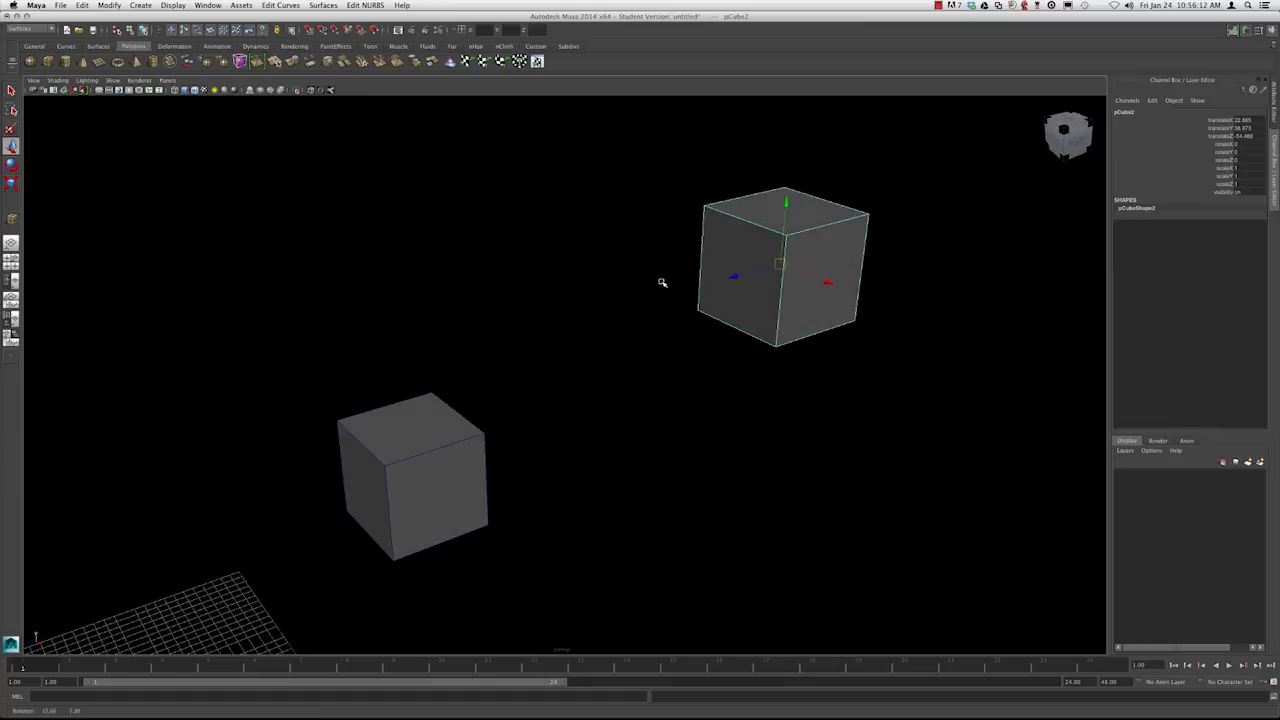
Select the original cube and its duplicate alternately and compare their Translate X, Y and Z values
alt+drag(646, 289, 703, 293)
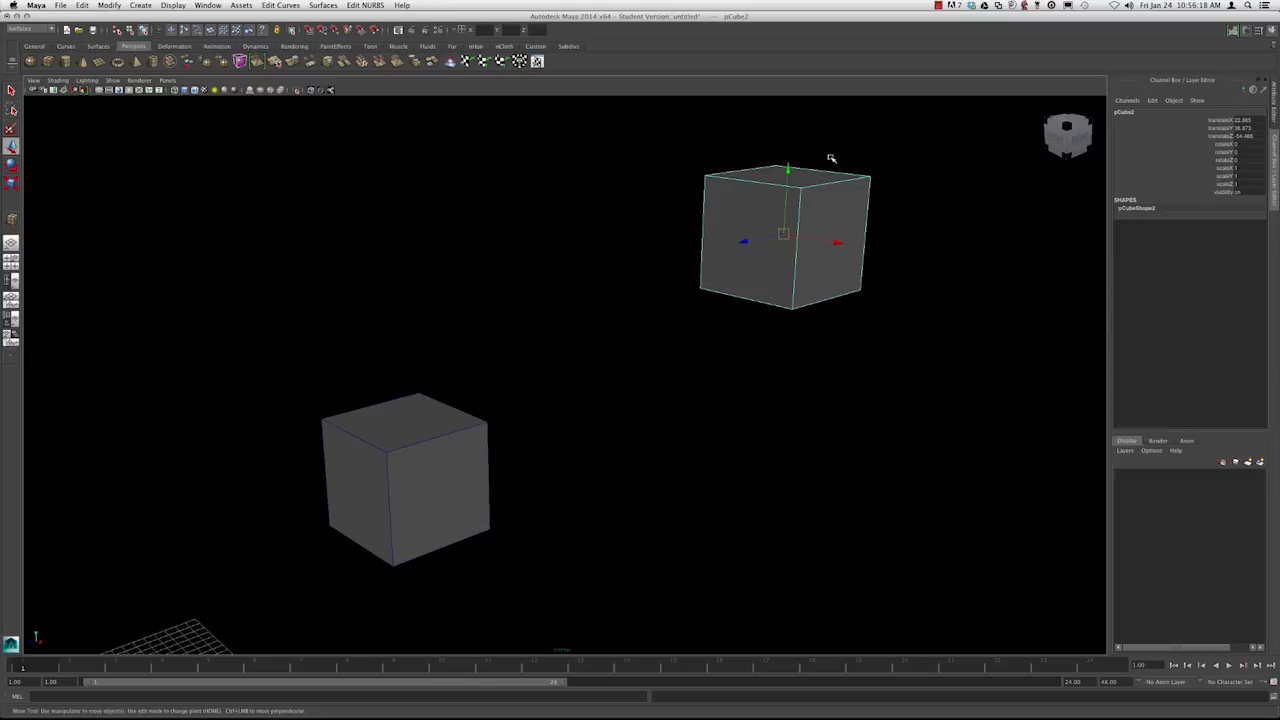
click(481, 455)
alt+drag(574, 426, 576, 428)
alt+drag(566, 374, 588, 384)
click(723, 281)
click(498, 447)
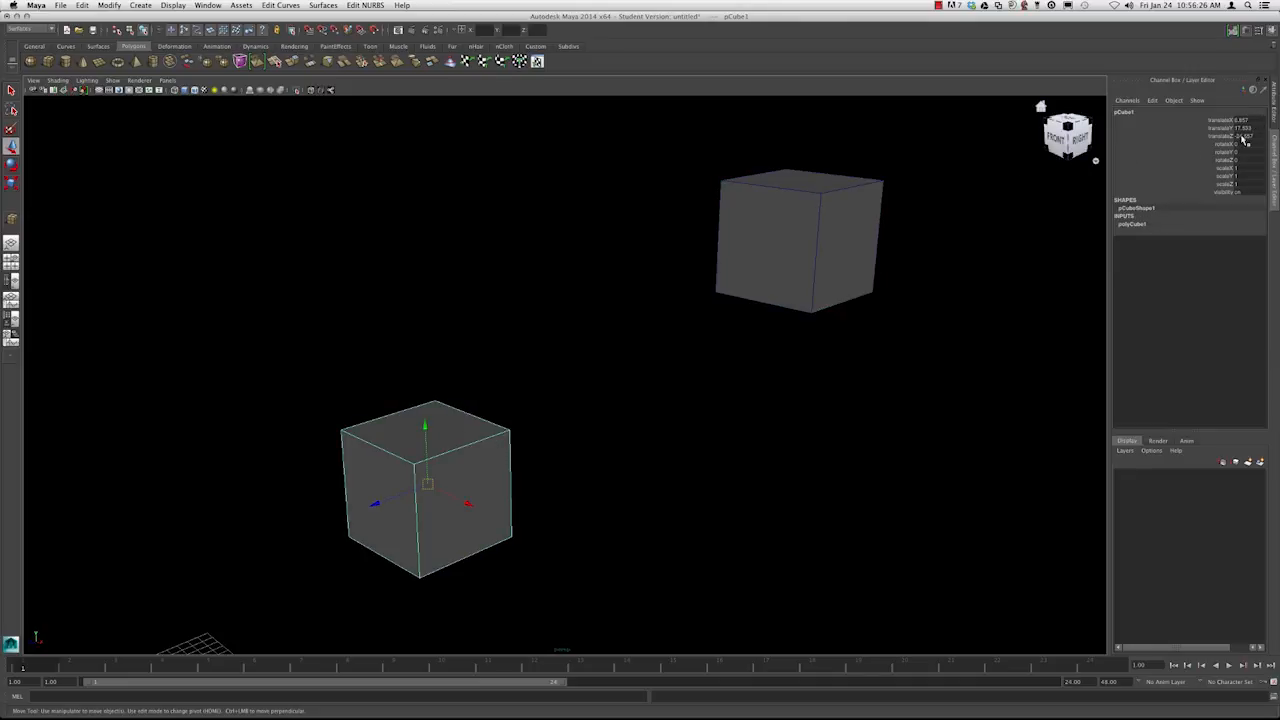
click(797, 234)
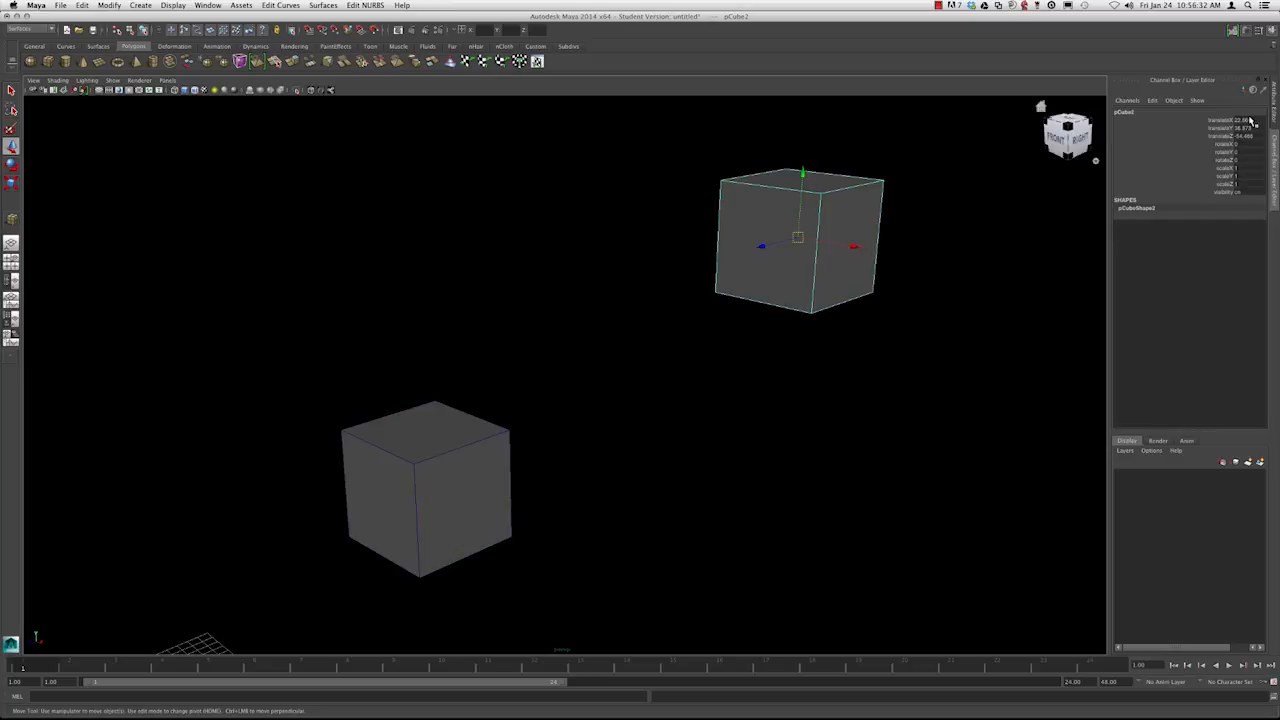
click(446, 460)
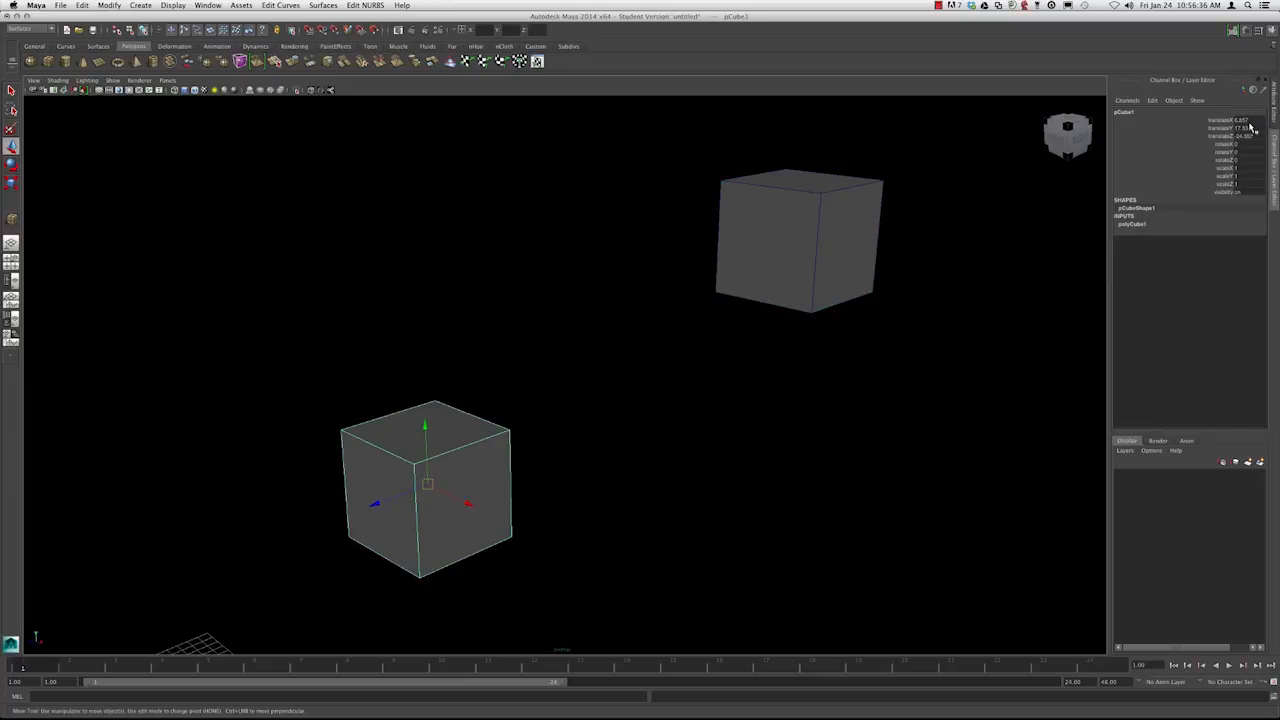
click(827, 218)
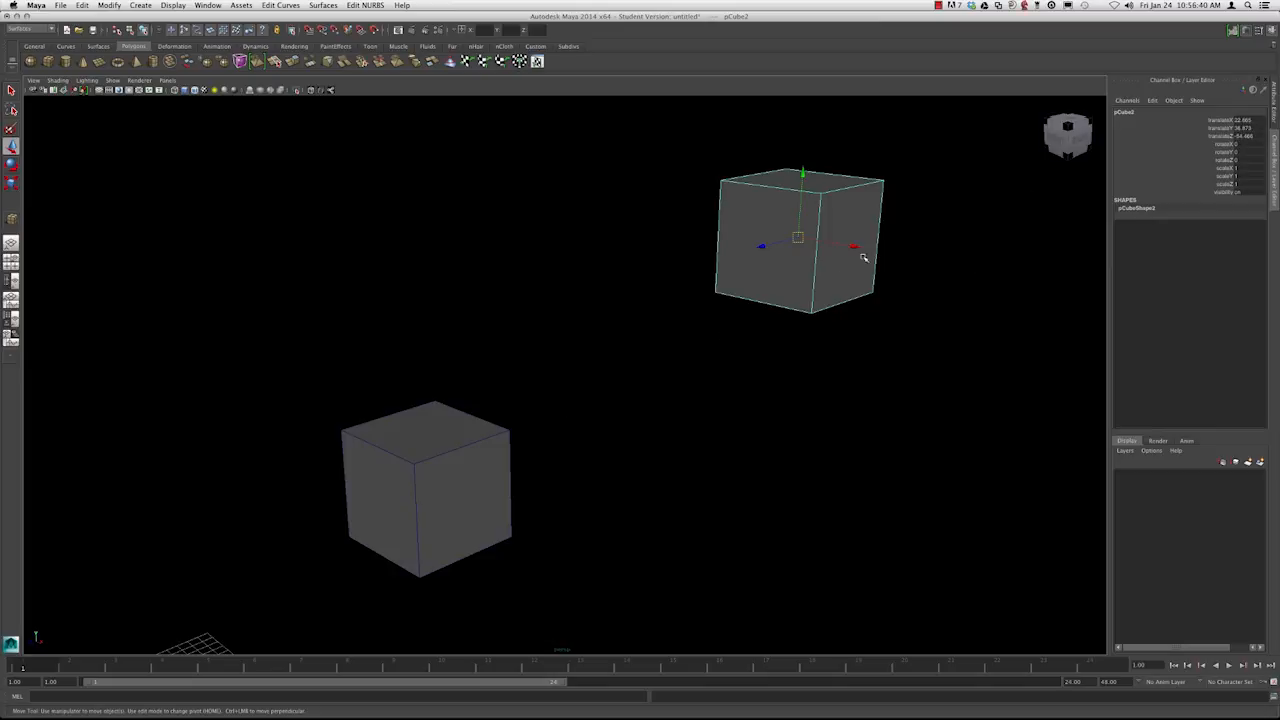
alt+middle_drag(772, 186, 770, 201)
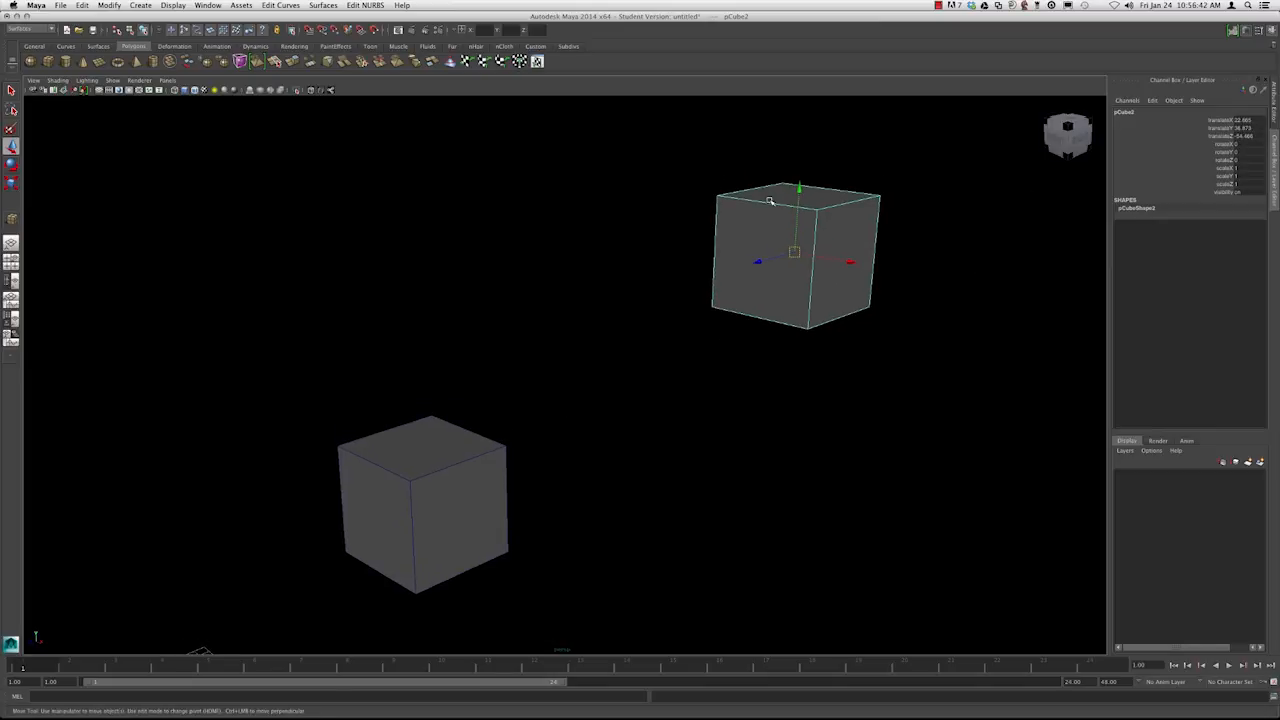
Reselect the original cube, select its duplicate instead and delete the duplicate
alt+drag(909, 231, 650, 262)
click(595, 400)
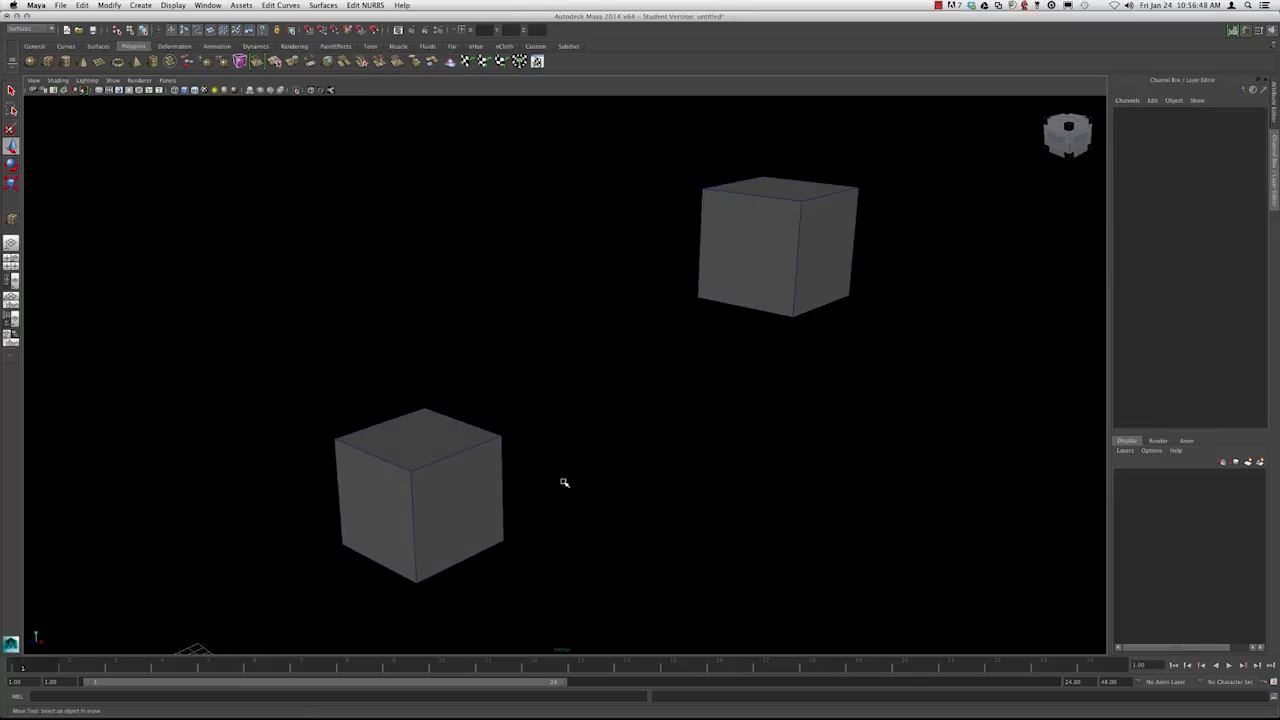
drag(534, 466, 445, 418)
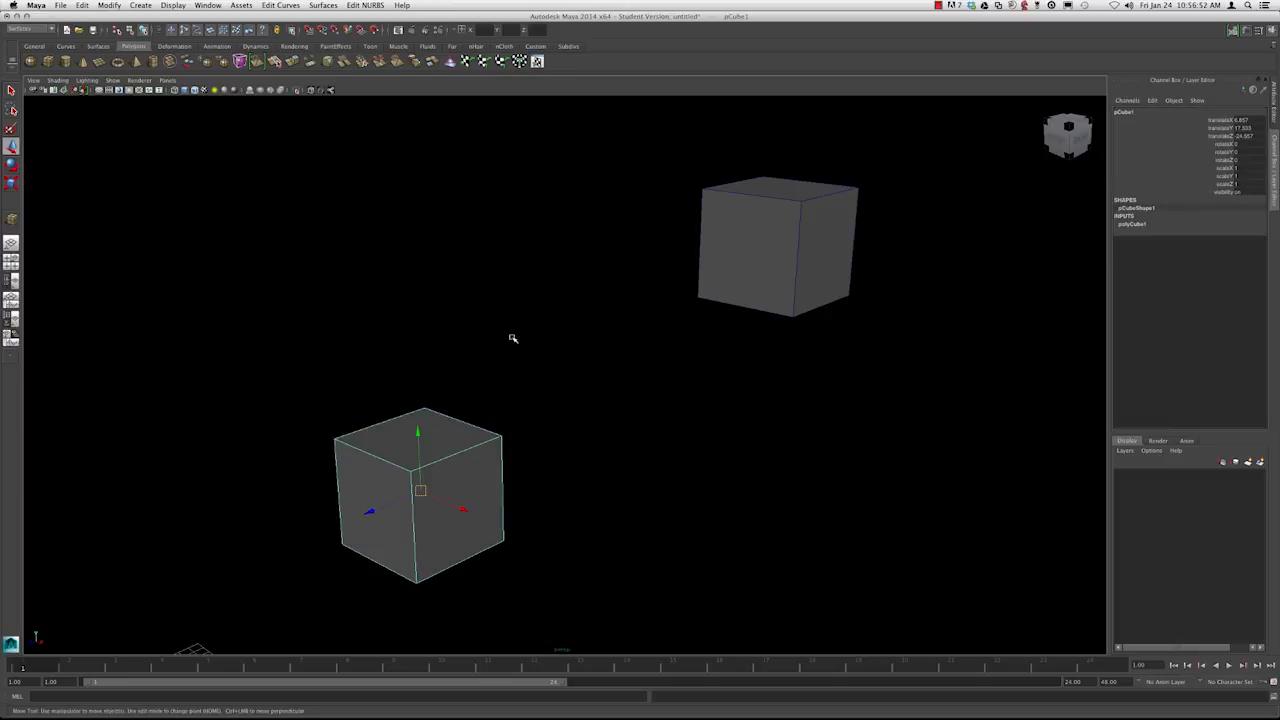
alt+drag(421, 457, 449, 400)
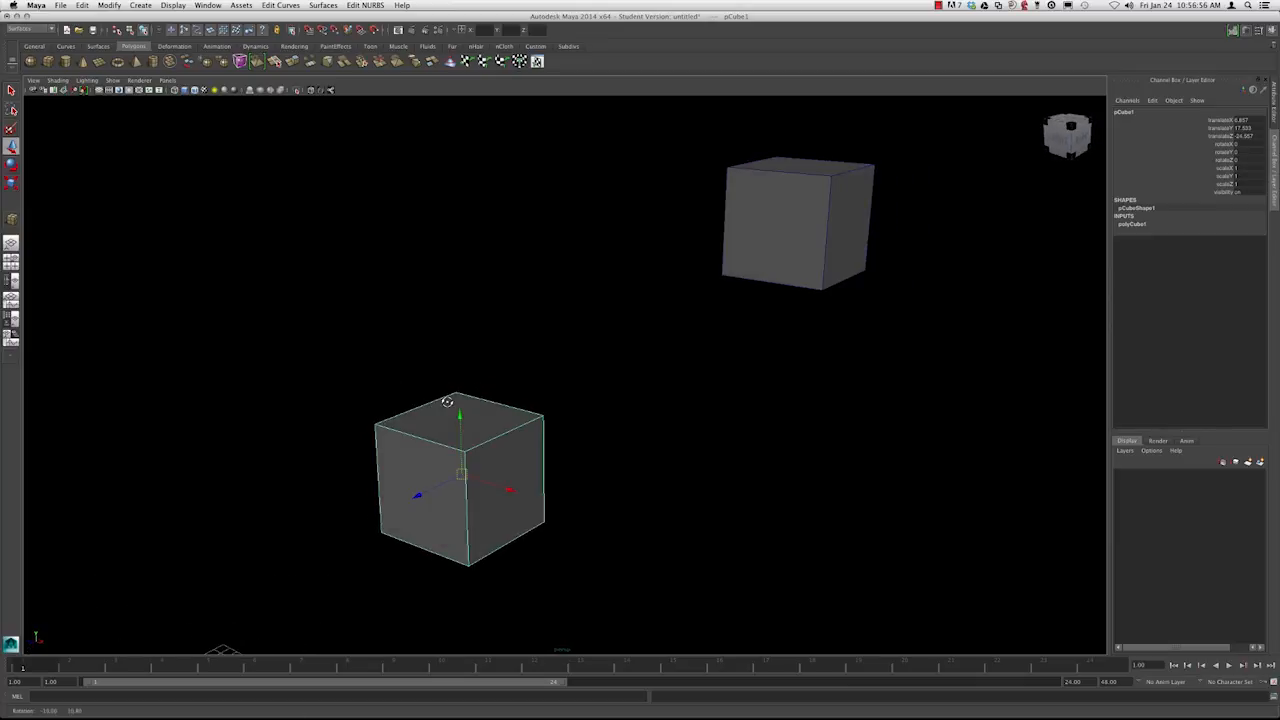
click(766, 229)
key(Delete)
Select the remaining cube and apply Freeze Transformations to its current position
alt+drag(88, 523, 130, 505)
click(543, 486)
alt+middle_drag(460, 382, 472, 368)
alt+drag(472, 368, 444, 376)
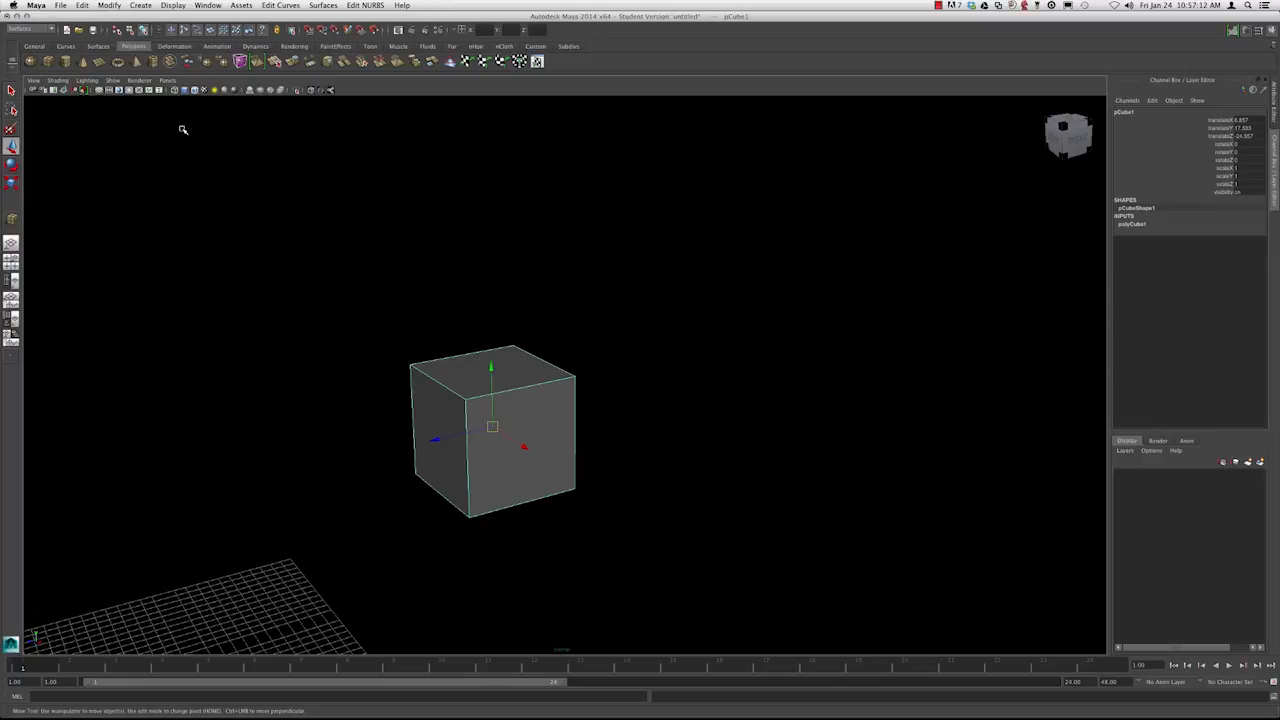
click(112, 5)
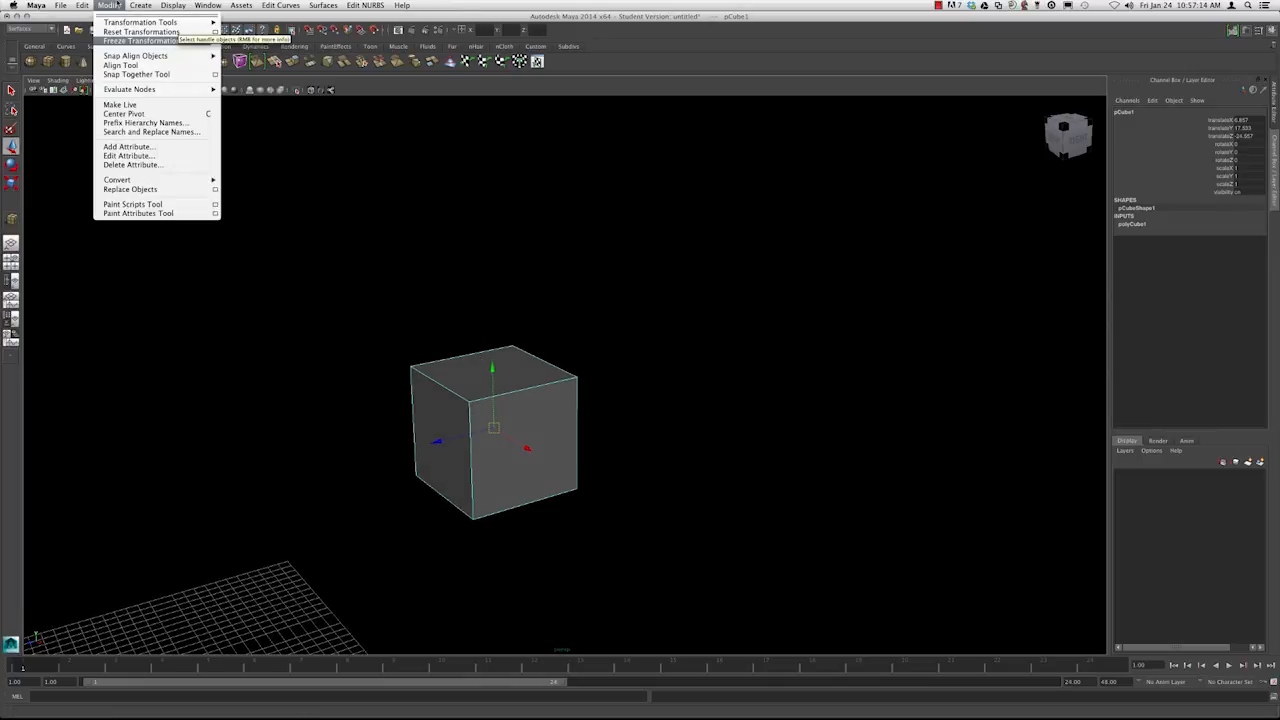
click(146, 41)
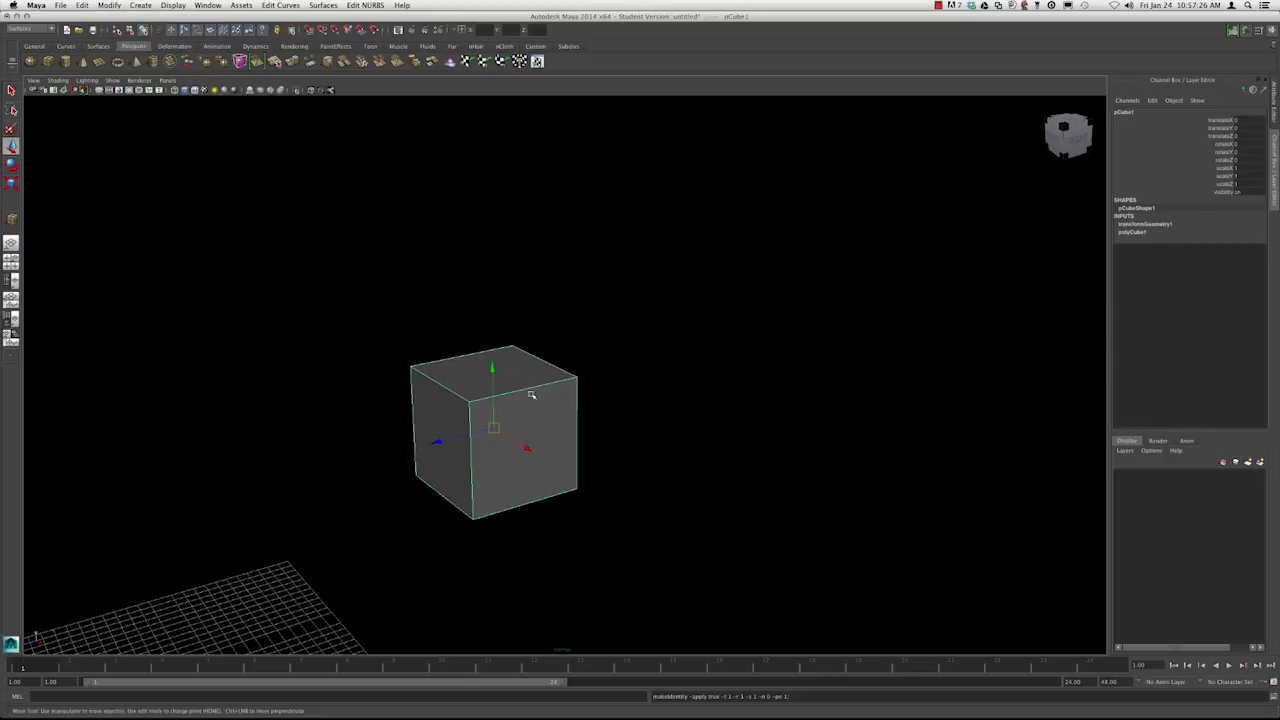
Scale the cube uniformly to about 1.7 and return to the Move tool
mouse_move(500, 329)
alt+mouse_down()
mouse_move(540, 346)
mouse_move(510, 325)
alt+mouse_up()
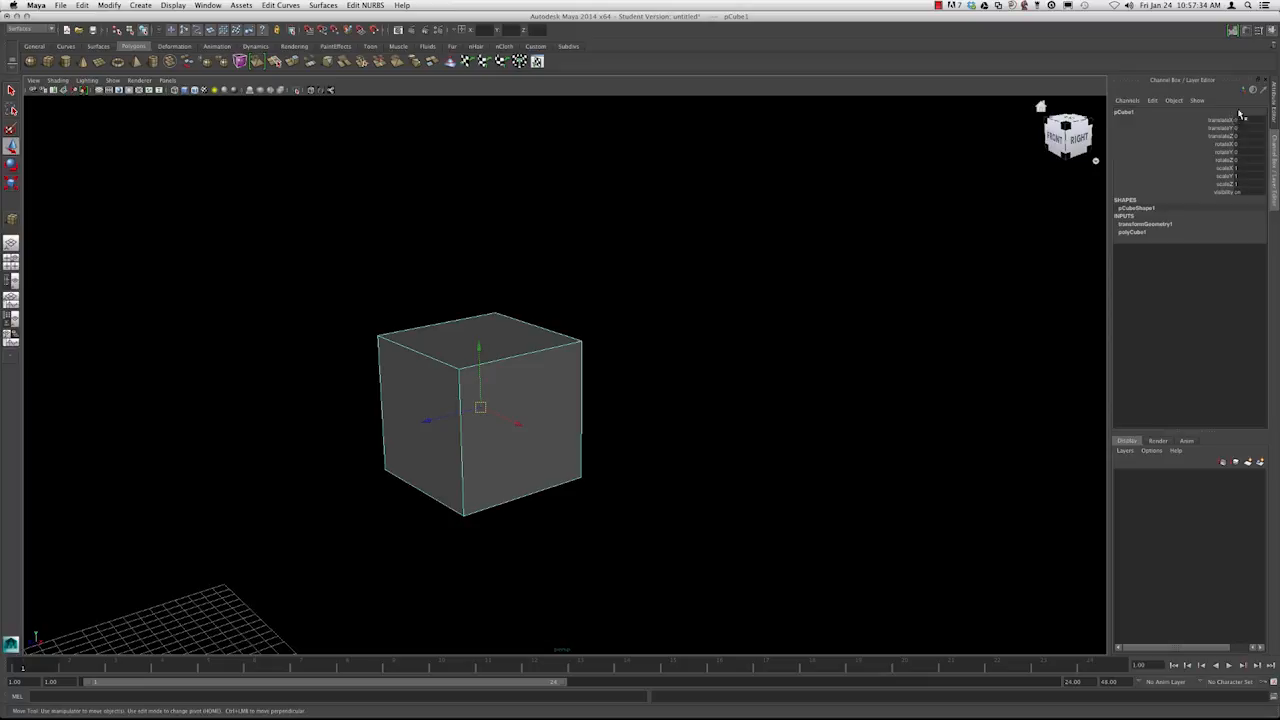
alt+drag(766, 217, 627, 277)
key(e)
key(r)
drag(490, 402, 561, 370)
key(w)
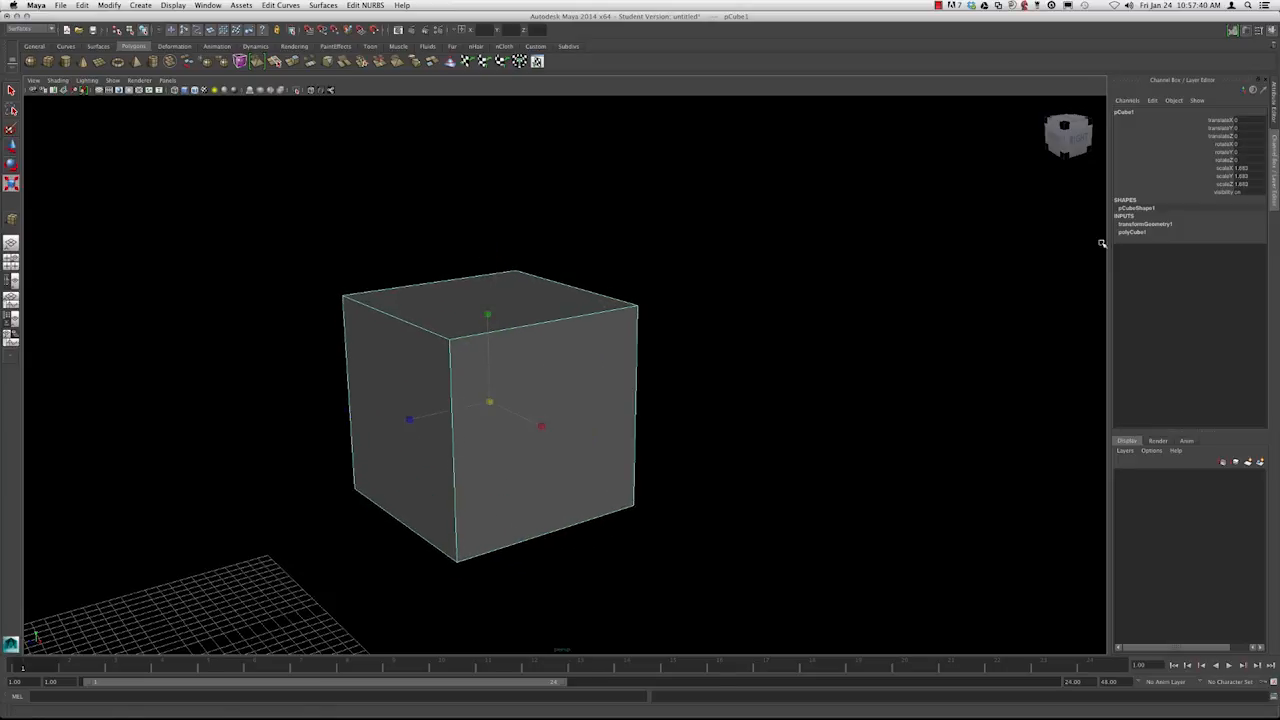
Freeze the transformations of the enlarged cube, deselect it and select it again
click(110, 5)
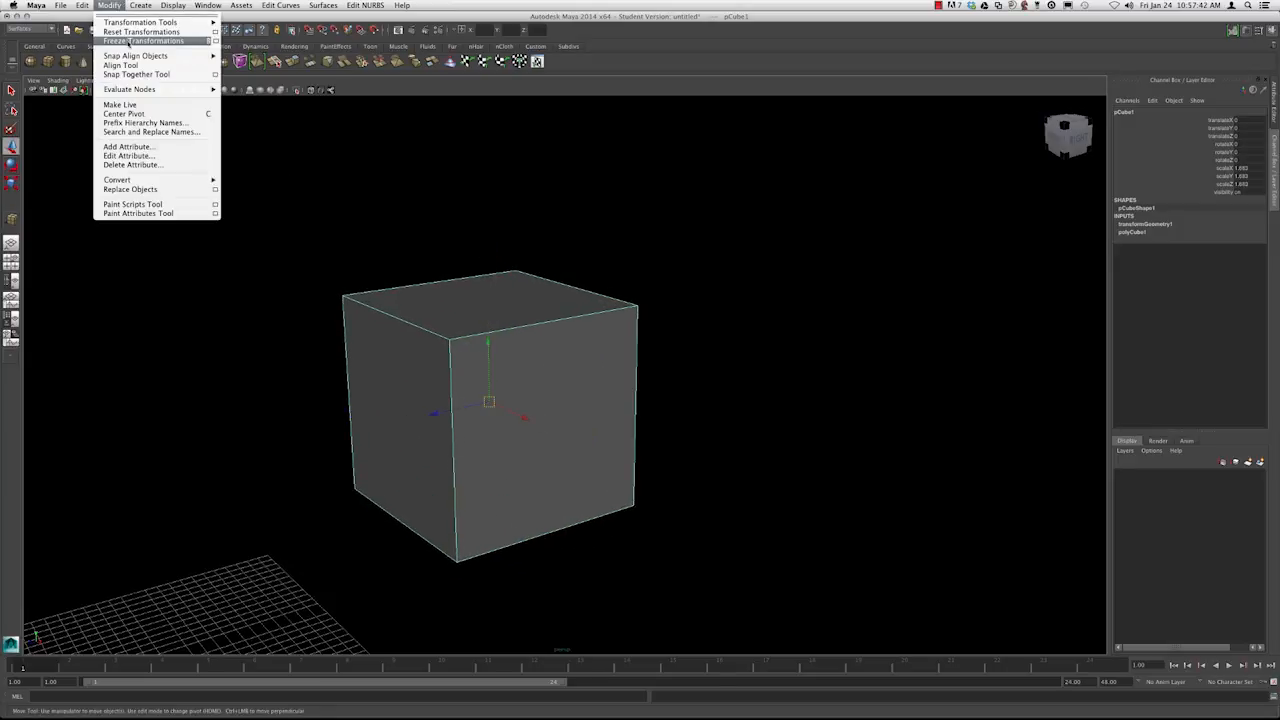
click(121, 41)
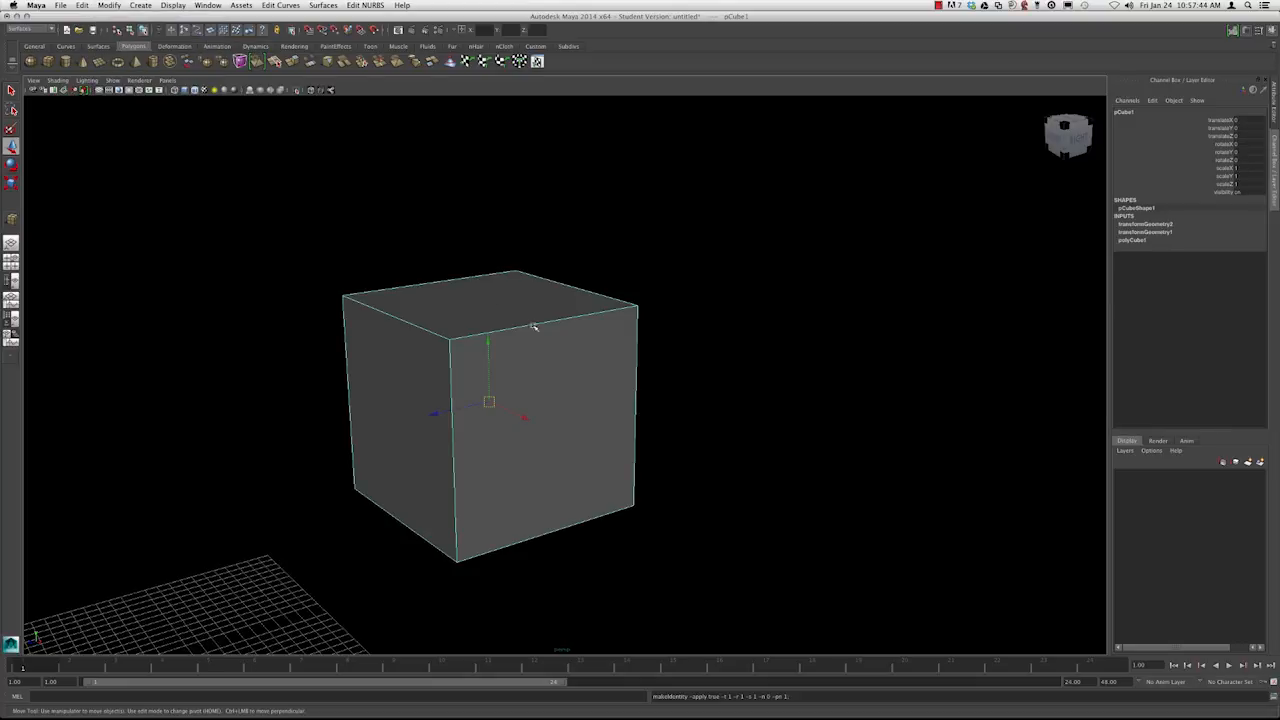
click(729, 343)
click(571, 320)
mouse_move(571, 320)
alt+mouse_down()
mouse_move(729, 320)
mouse_move(634, 297)
mouse_move(560, 363)
mouse_move(546, 354)
mouse_move(597, 380)
mouse_move(571, 380)
mouse_move(597, 346)
mouse_move(583, 289)
mouse_move(571, 321)
alt+mouse_up()
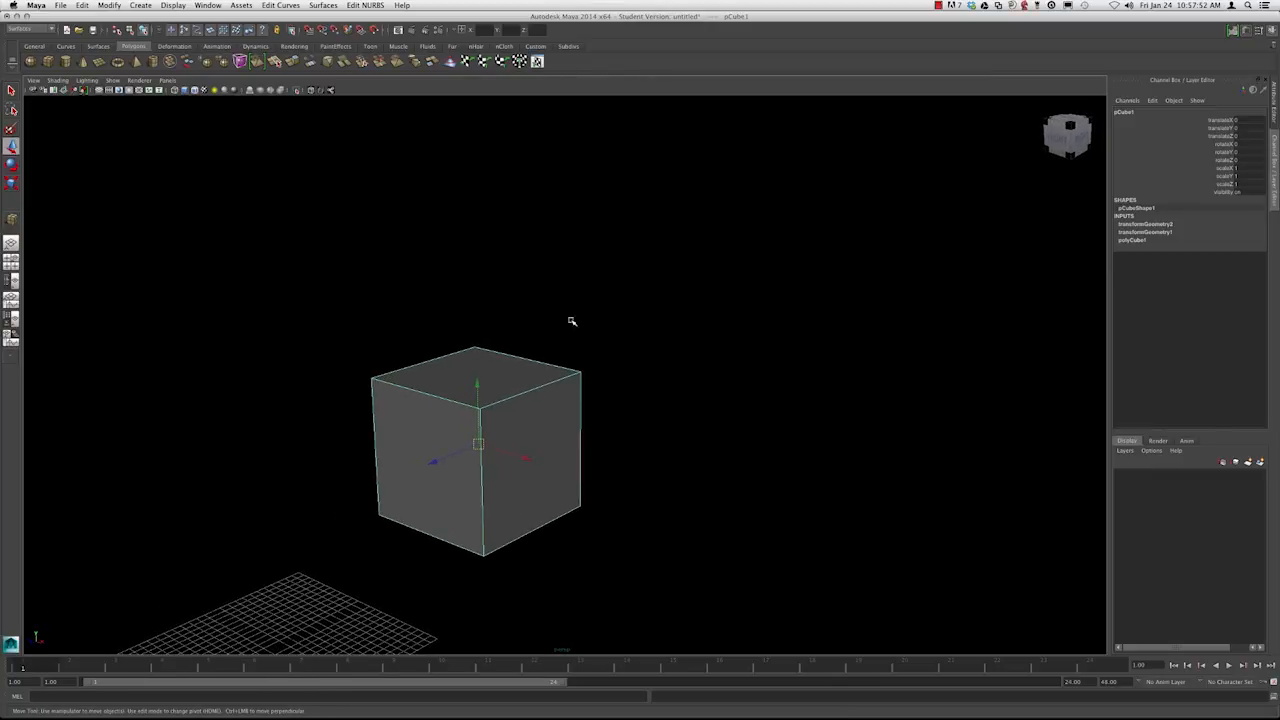
Duplicate the cube and move the copy up and away from the original, to about Translate X 34.9
key(ctrl+d)
alt+middle_drag(531, 371, 458, 452)
drag(431, 477, 831, 222)
alt+middle_drag(831, 222, 737, 286)
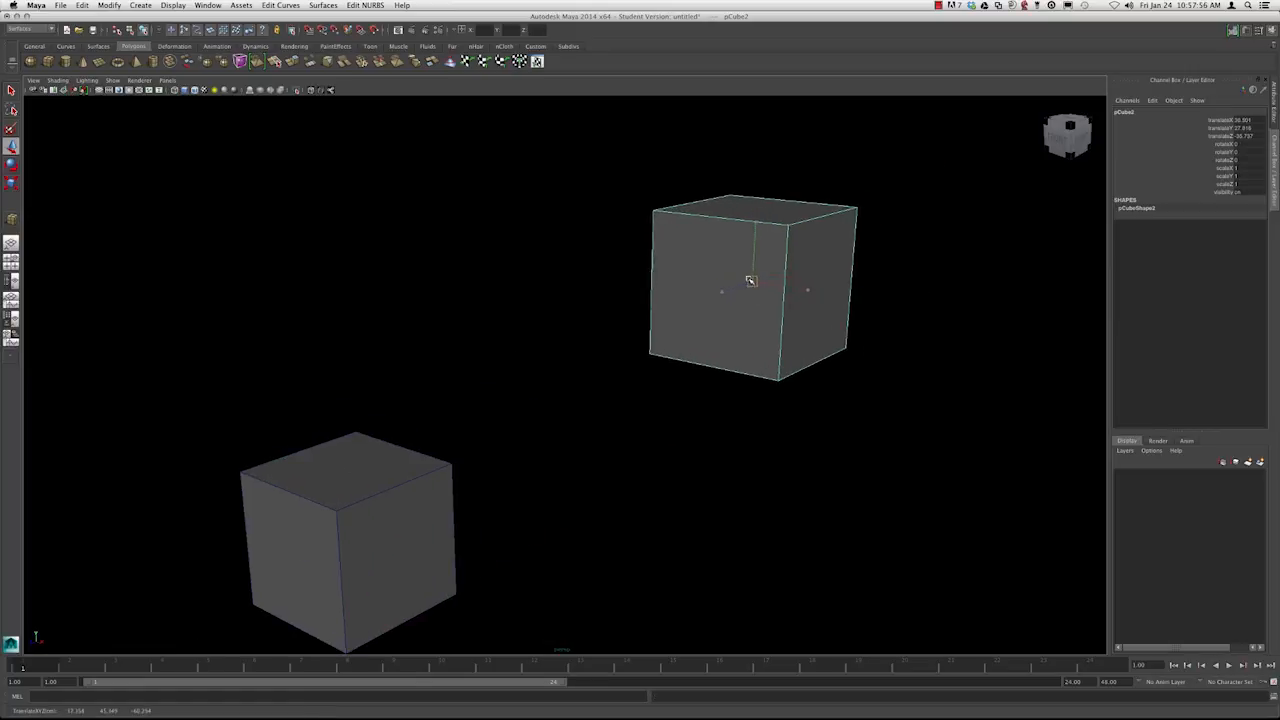
drag(750, 281, 706, 206)
alt+middle_drag(717, 238, 745, 255)
alt+drag(745, 255, 788, 246)
drag(705, 240, 787, 234)
alt+middle_drag(653, 346, 655, 320)
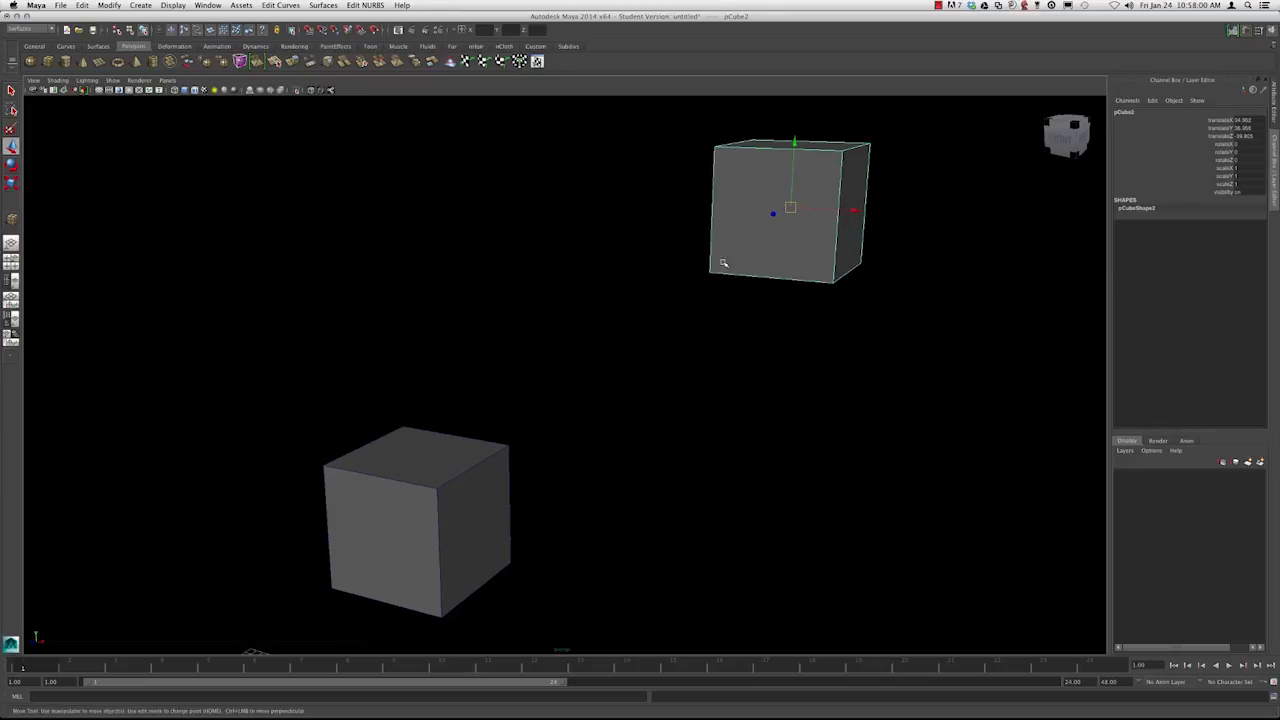
Select the frozen original and its moved duplicate in turn and compare their Translate values
click(455, 478)
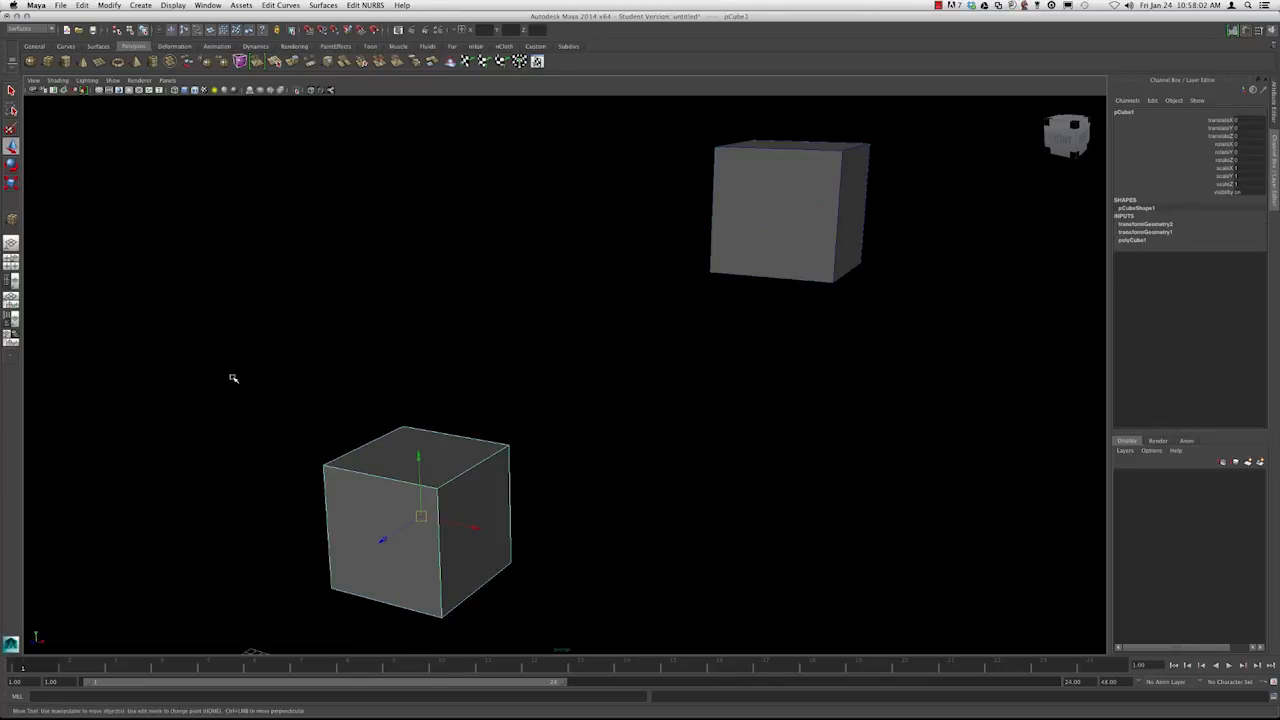
click(808, 214)
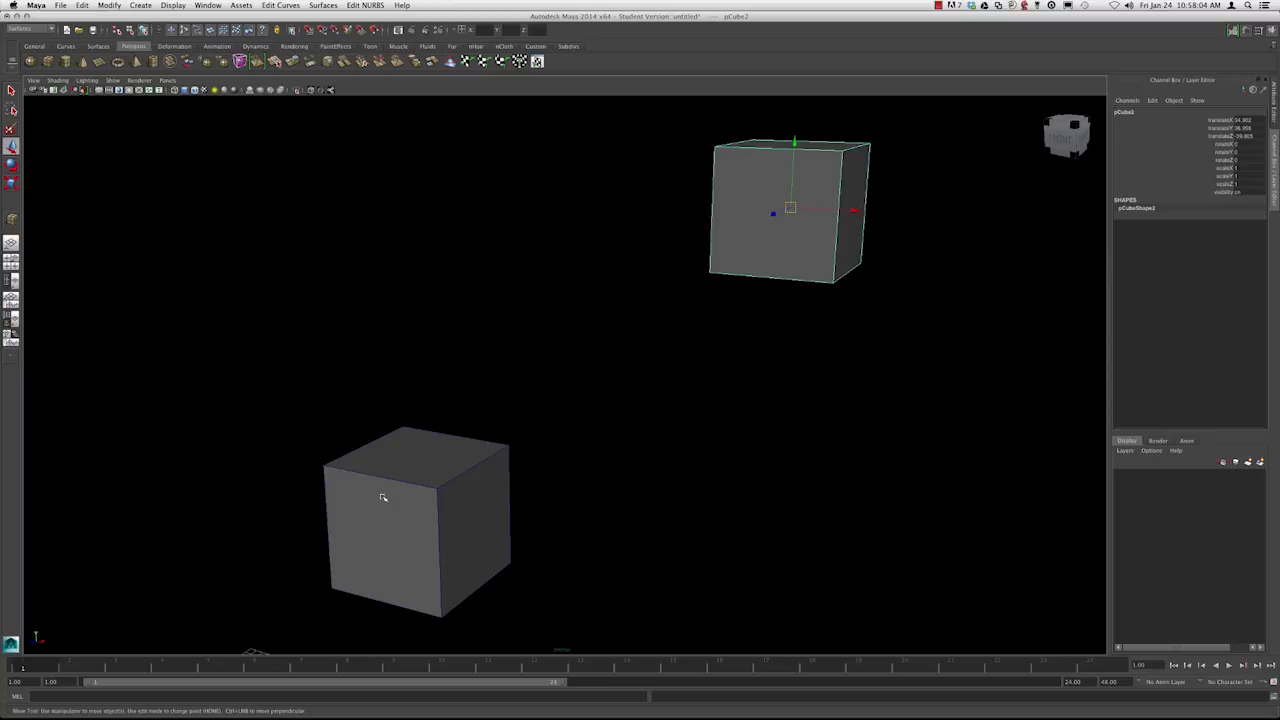
alt+drag(481, 451, 596, 397)
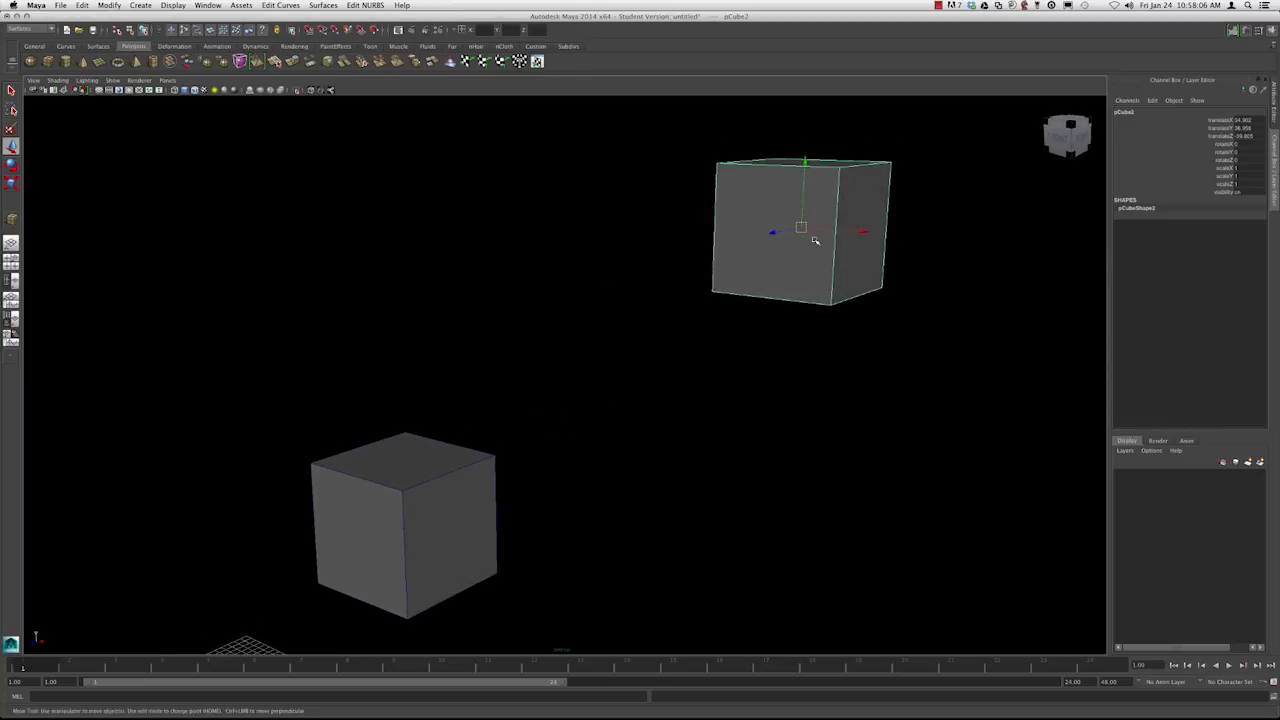
Move the duplicate cube farther away, and set its Translate X, Y and Z to 0
drag(801, 227, 872, 208)
drag(1242, 120, 1243, 142)
text(0)
key(Return)
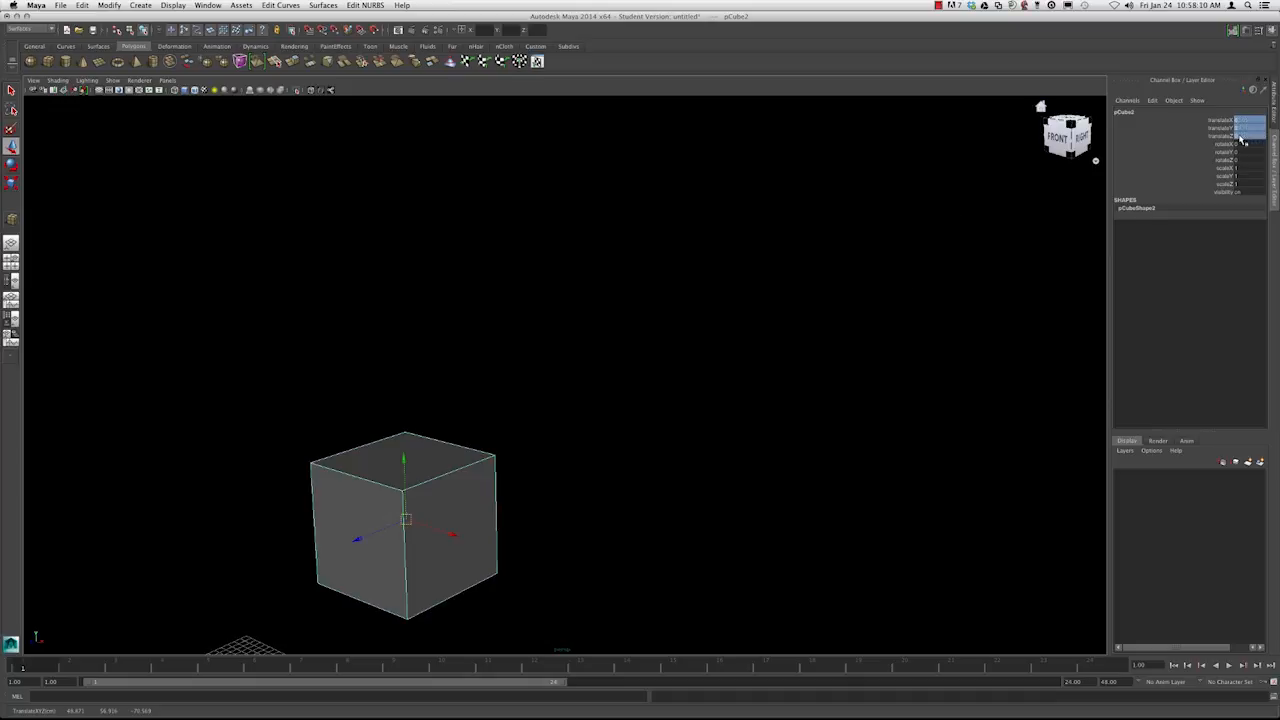
alt+middle_drag(534, 390, 697, 314)
alt+drag(640, 352, 648, 378)
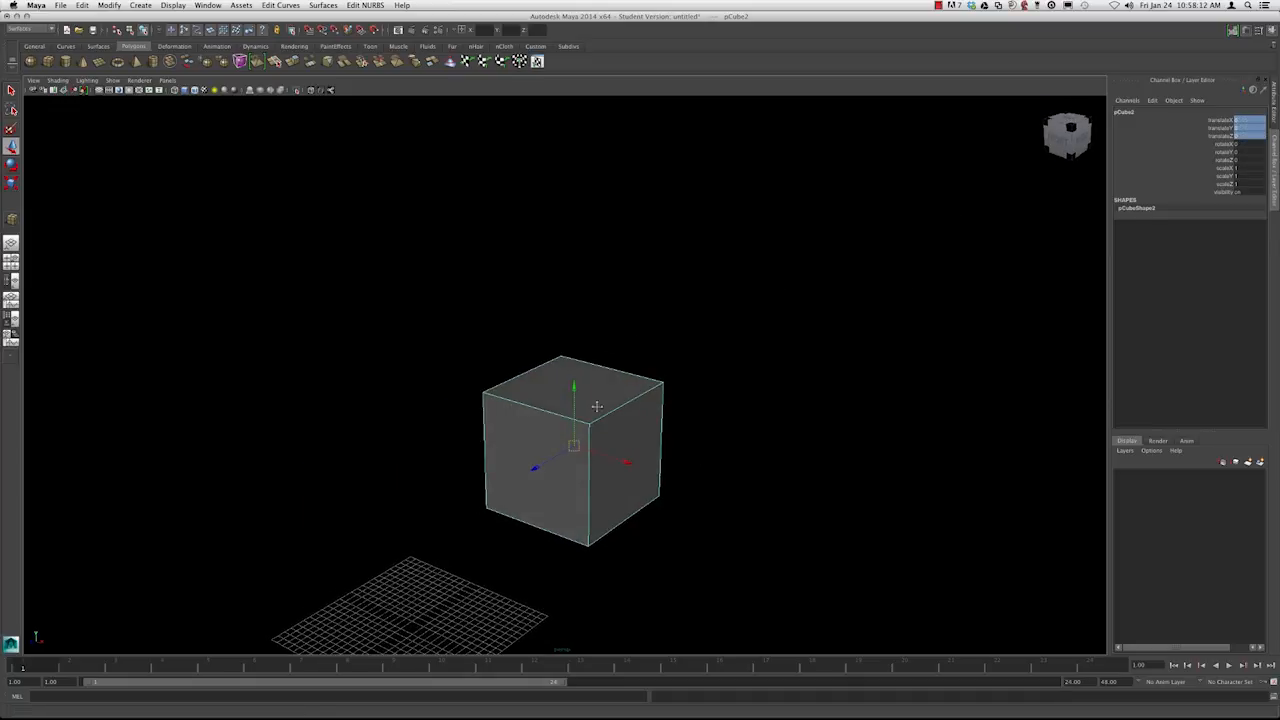
alt+middle_drag(571, 395, 514, 391)
alt+right_drag(514, 391, 643, 441)
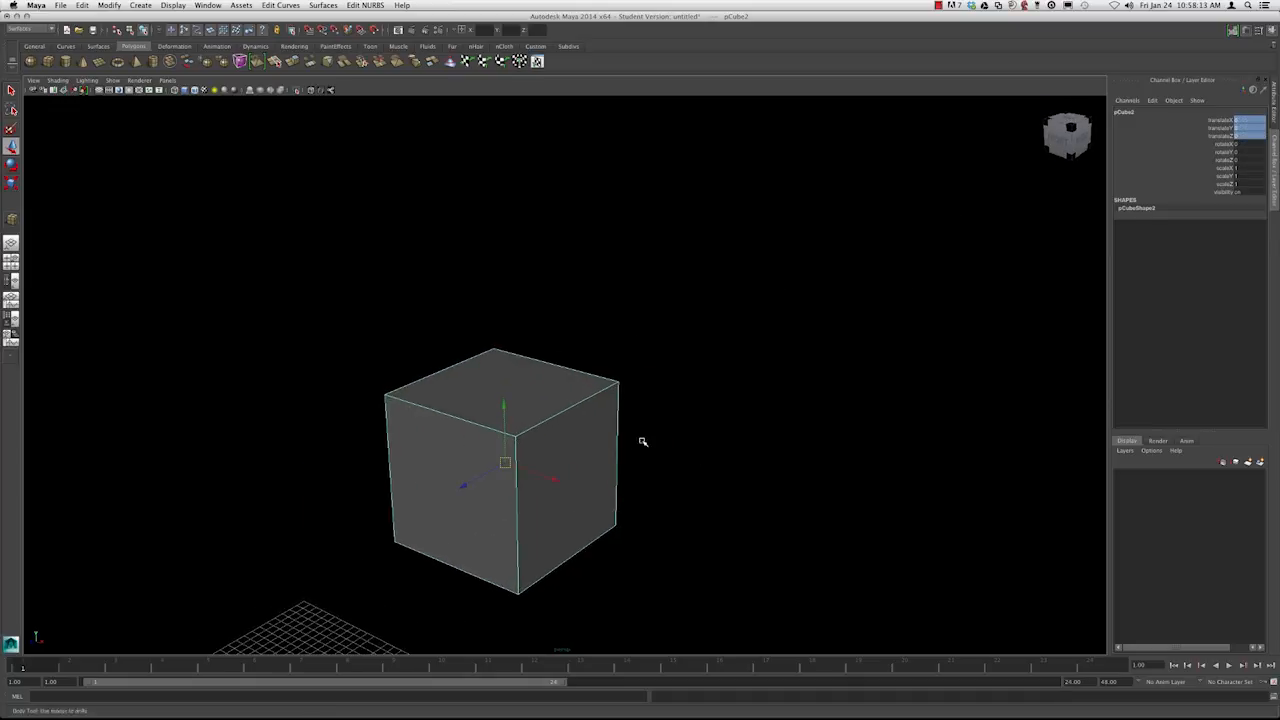
Open the Outliner and select pCube1 and pCube2 alternately to inspect the two overlapping cubes
click(207, 5)
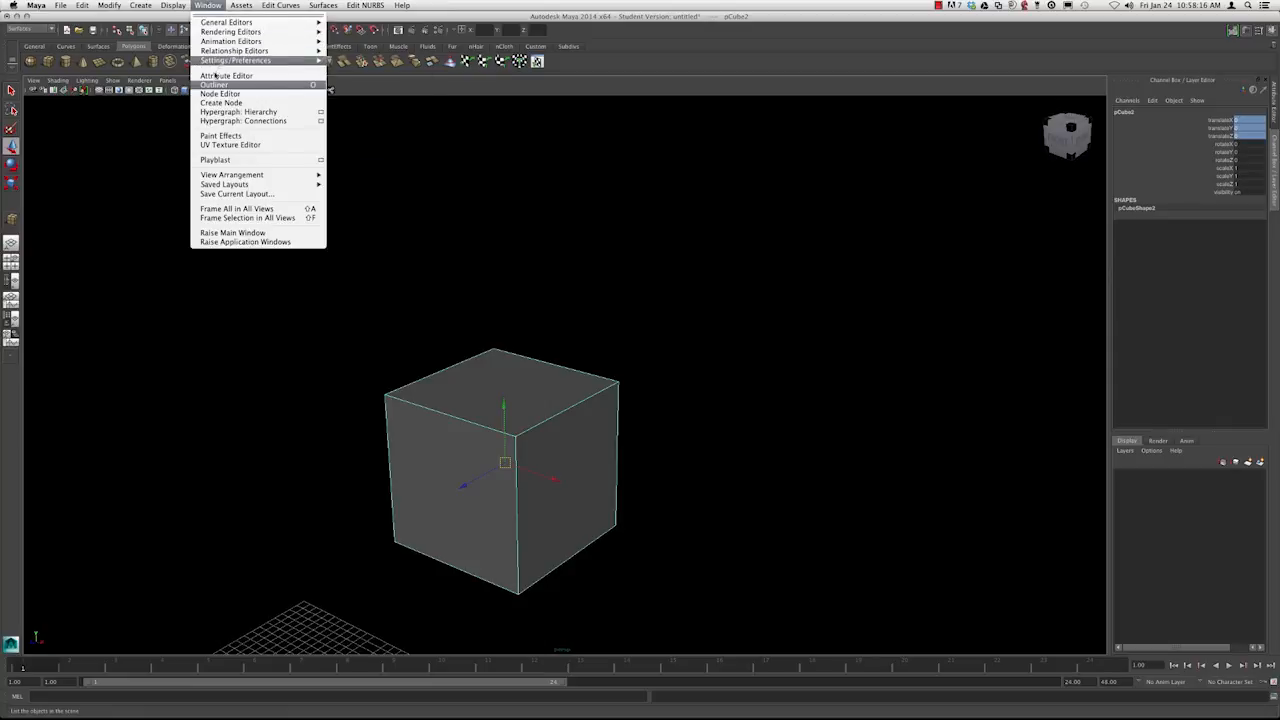
click(214, 84)
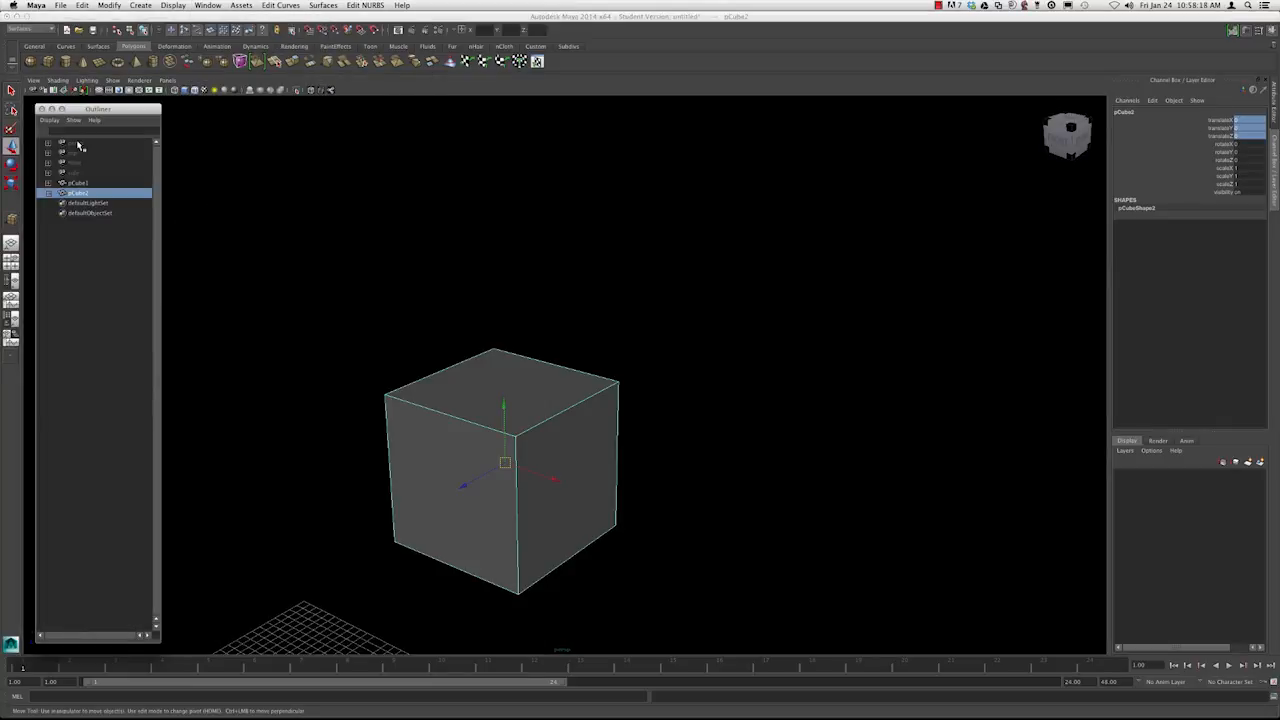
alt+drag(409, 274, 367, 264)
click(90, 185)
click(82, 195)
click(84, 184)
click(84, 195)
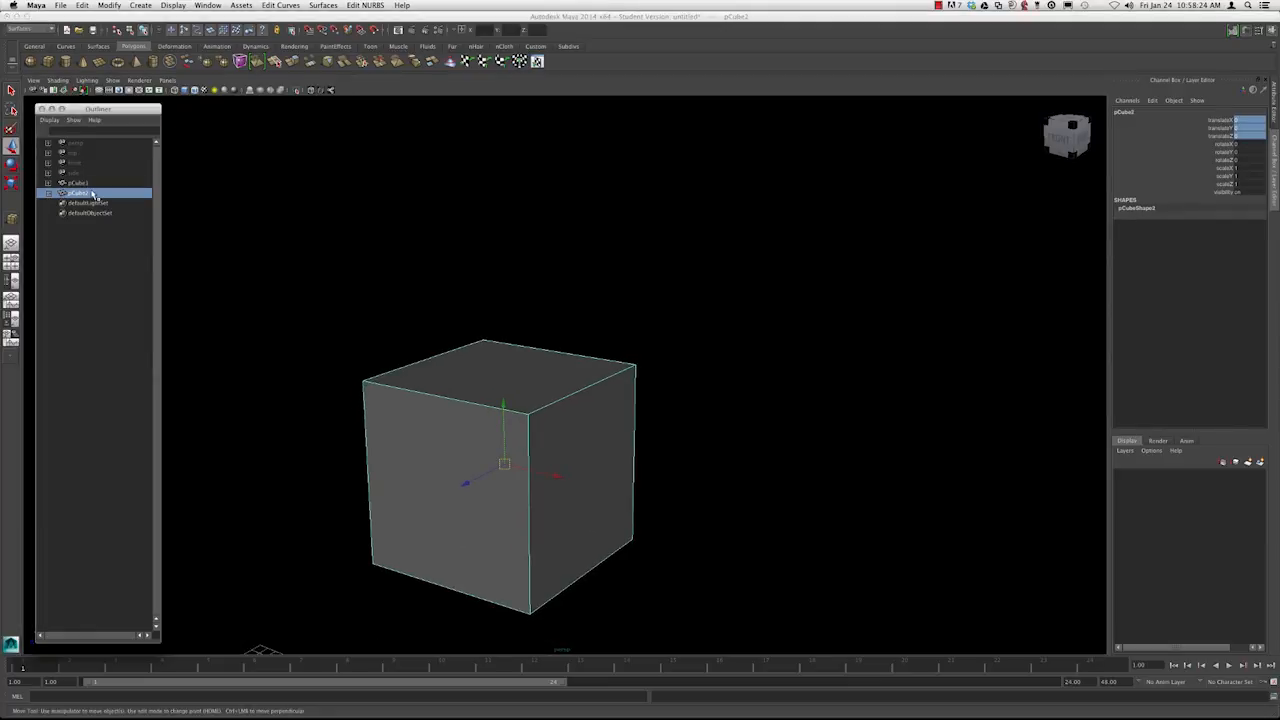
Select both overlapping cubes, move them together up and away, and undo the move
click(190, 202)
click(122, 185)
click(122, 194)
click(254, 206)
mouse_move(571, 351)
mouse_down()
mouse_move(586, 356)
mouse_move(562, 368)
mouse_up()
click(609, 317)
drag(688, 343, 609, 377)
click(630, 325)
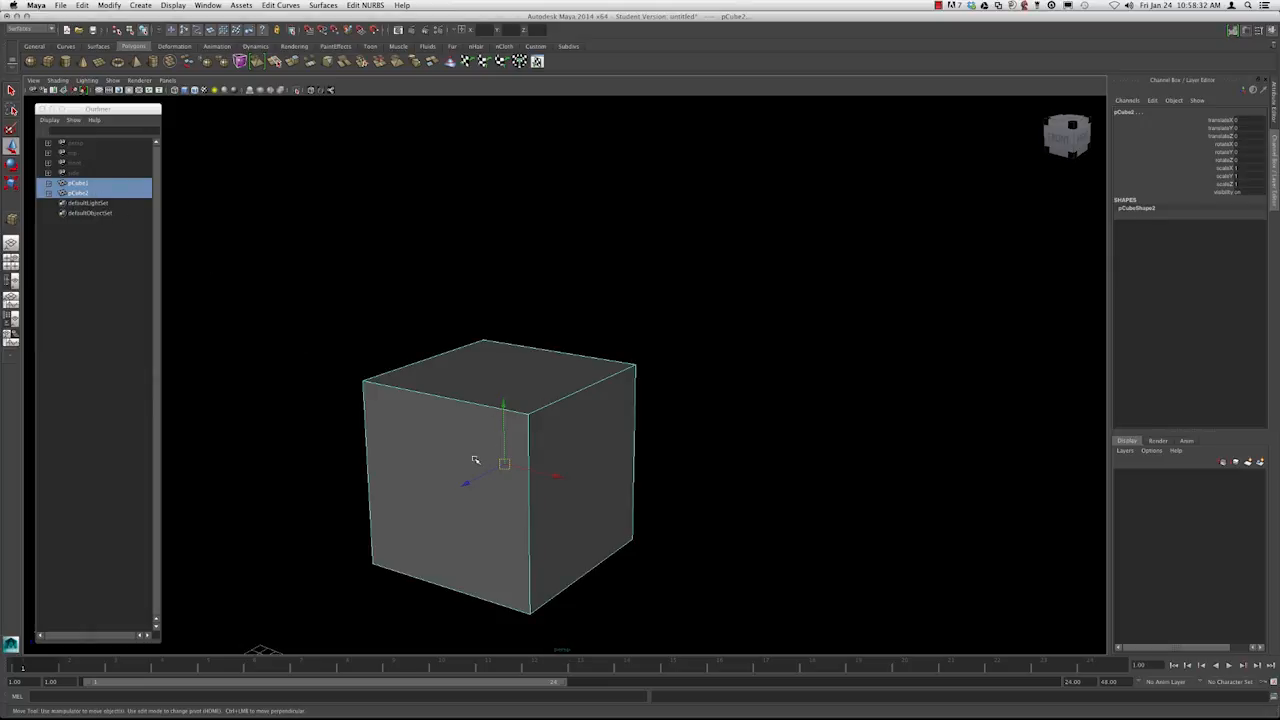
drag(505, 463, 677, 297)
key(ctrl+z)
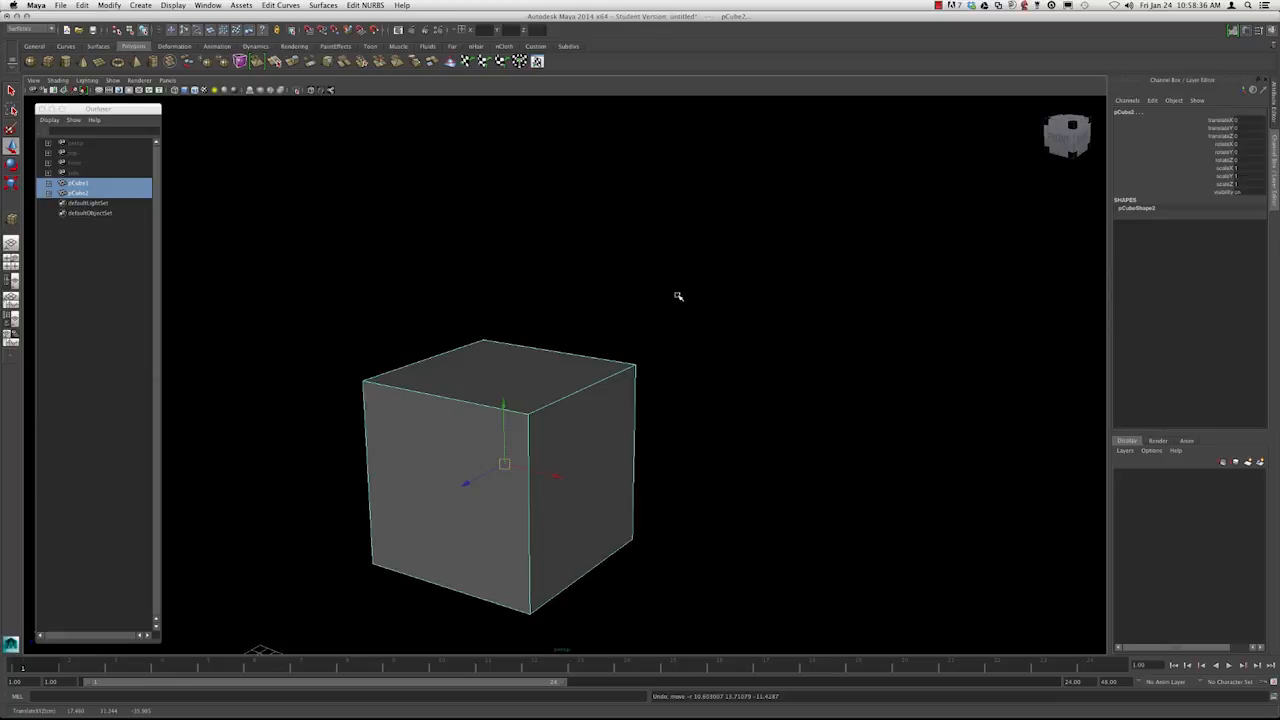
Switch the selection repeatedly between pCube1 and pCube2 and compare their channel values and input history
click(614, 250)
click(103, 184)
click(94, 194)
click(101, 183)
click(100, 194)
click(106, 185)
click(104, 193)
click(107, 184)
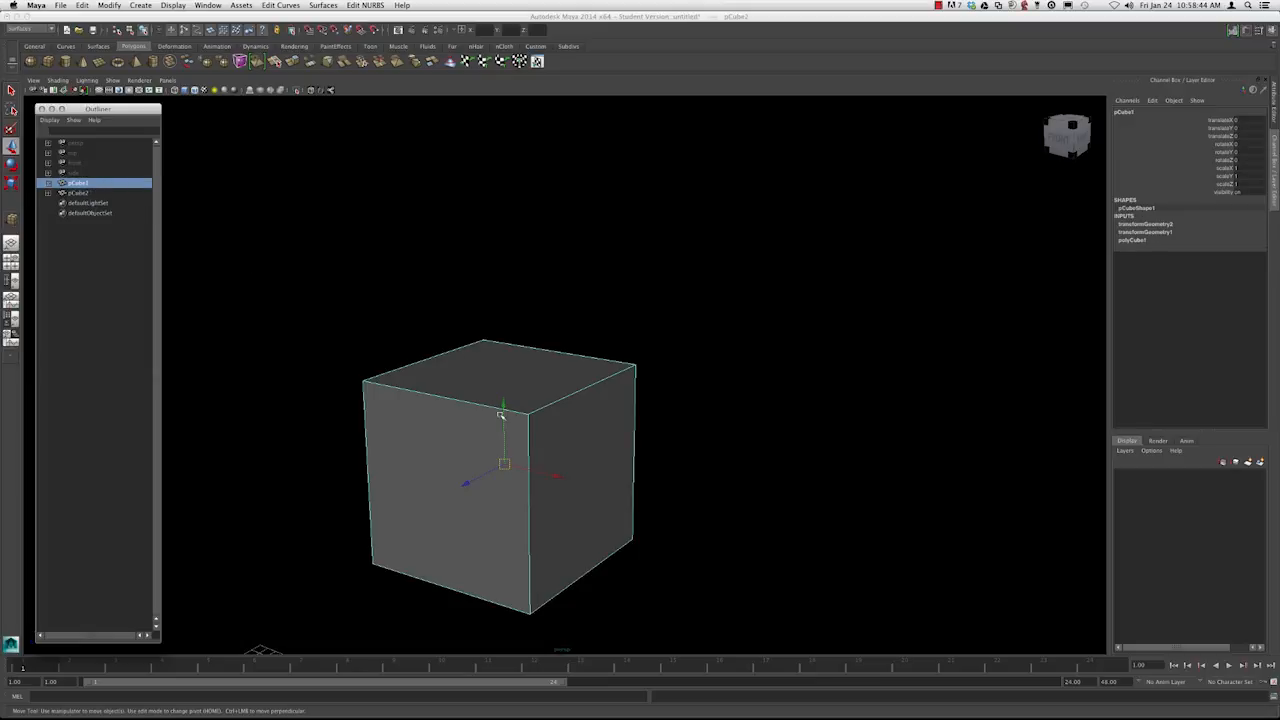
Move pCube1 upward and sideways off the overlapping cube, and undo the moves
drag(502, 404, 465, 360)
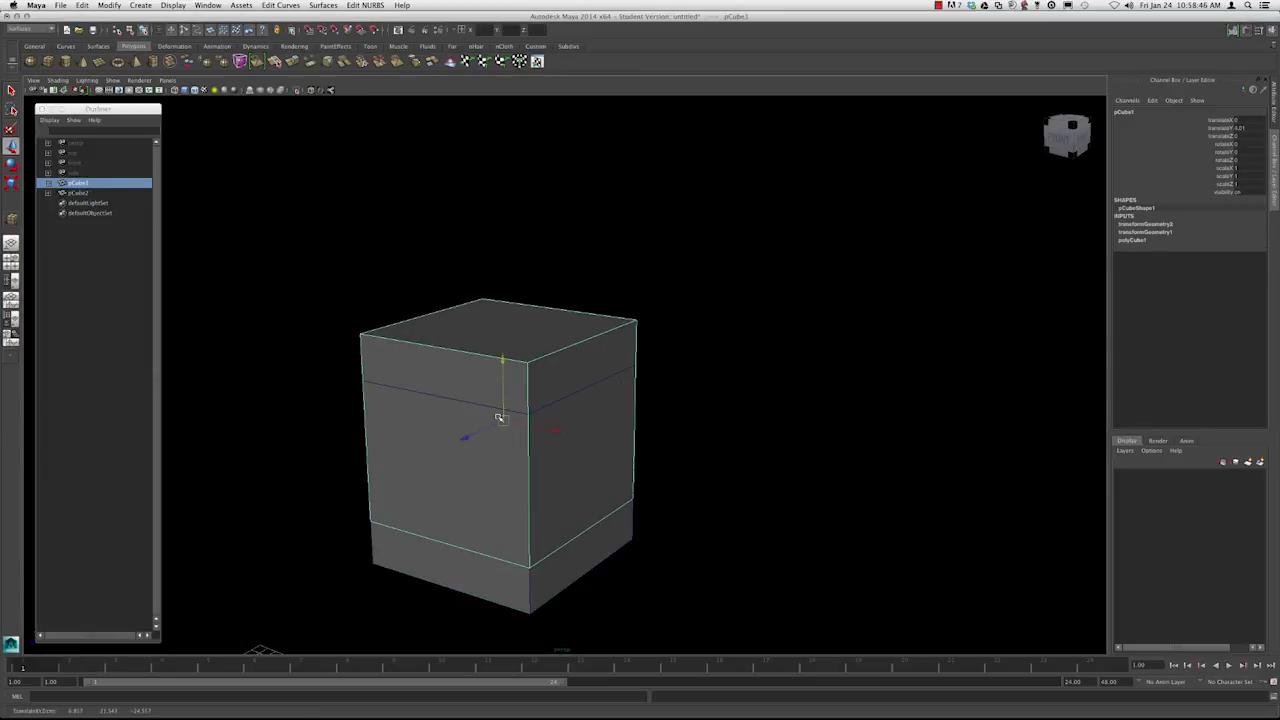
drag(500, 416, 724, 388)
key(z)
Clear the selection, select pCube2 and delete it
click(278, 274)
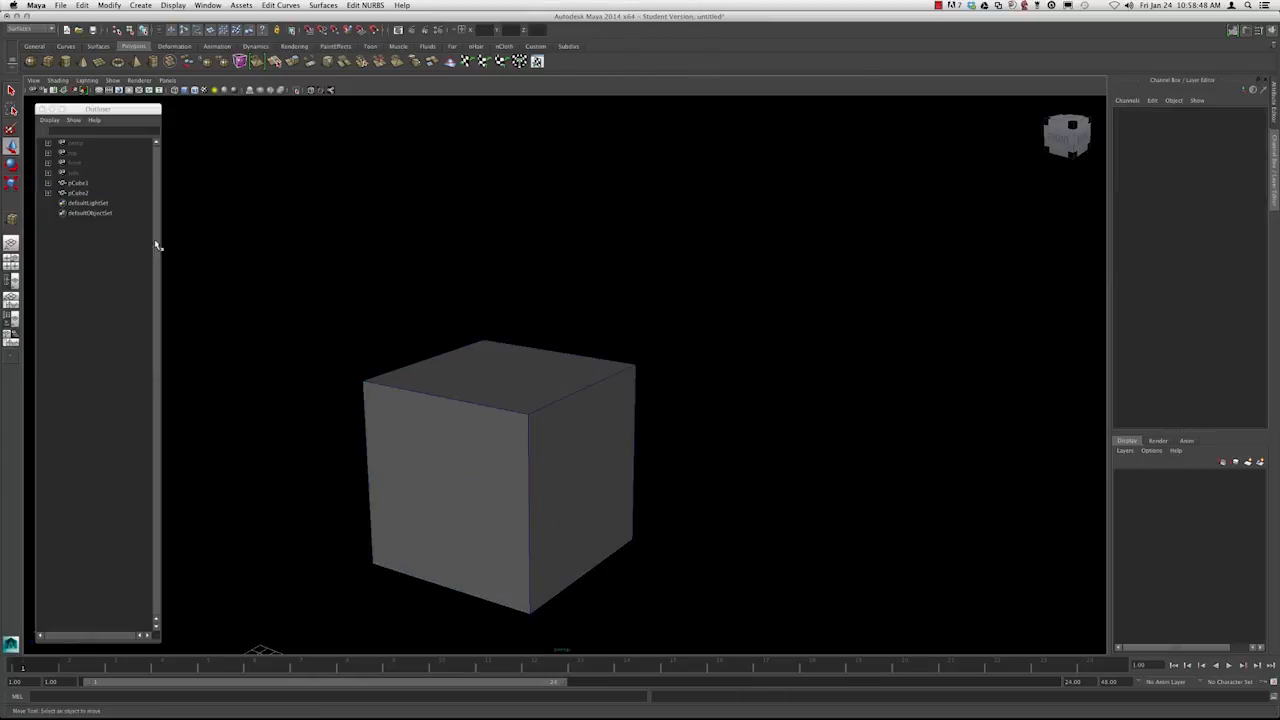
click(96, 193)
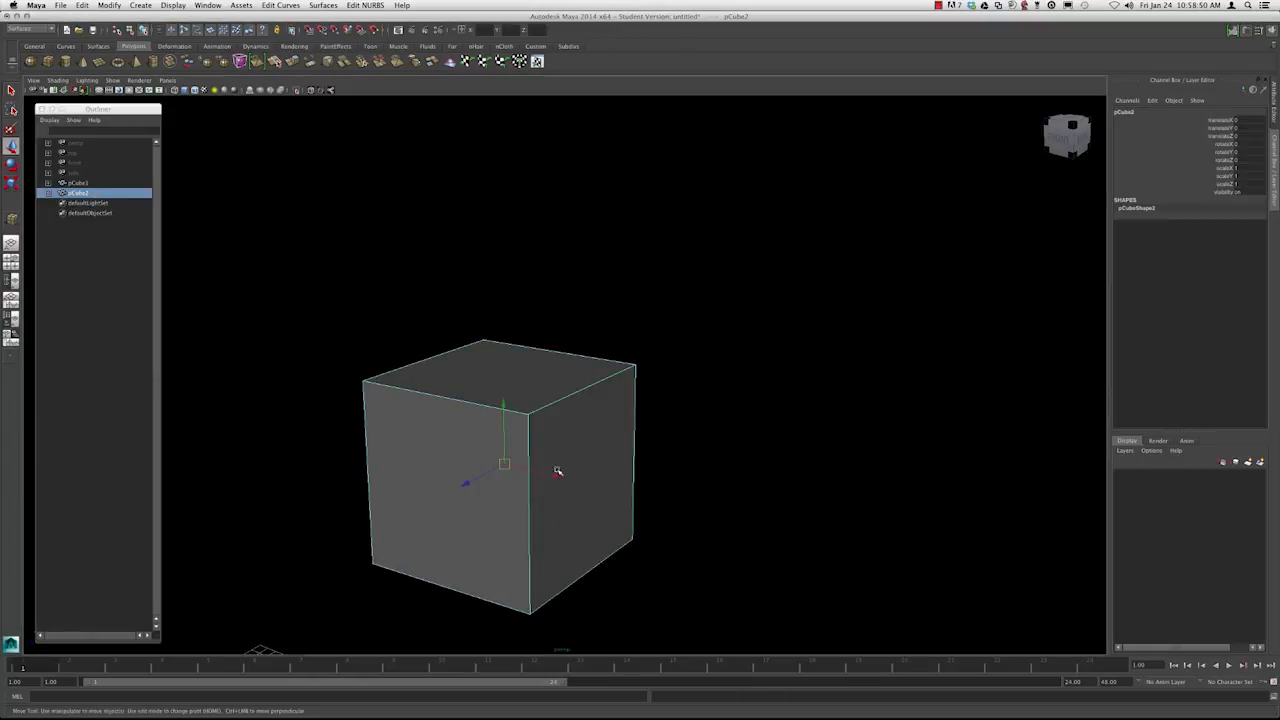
key(Delete)
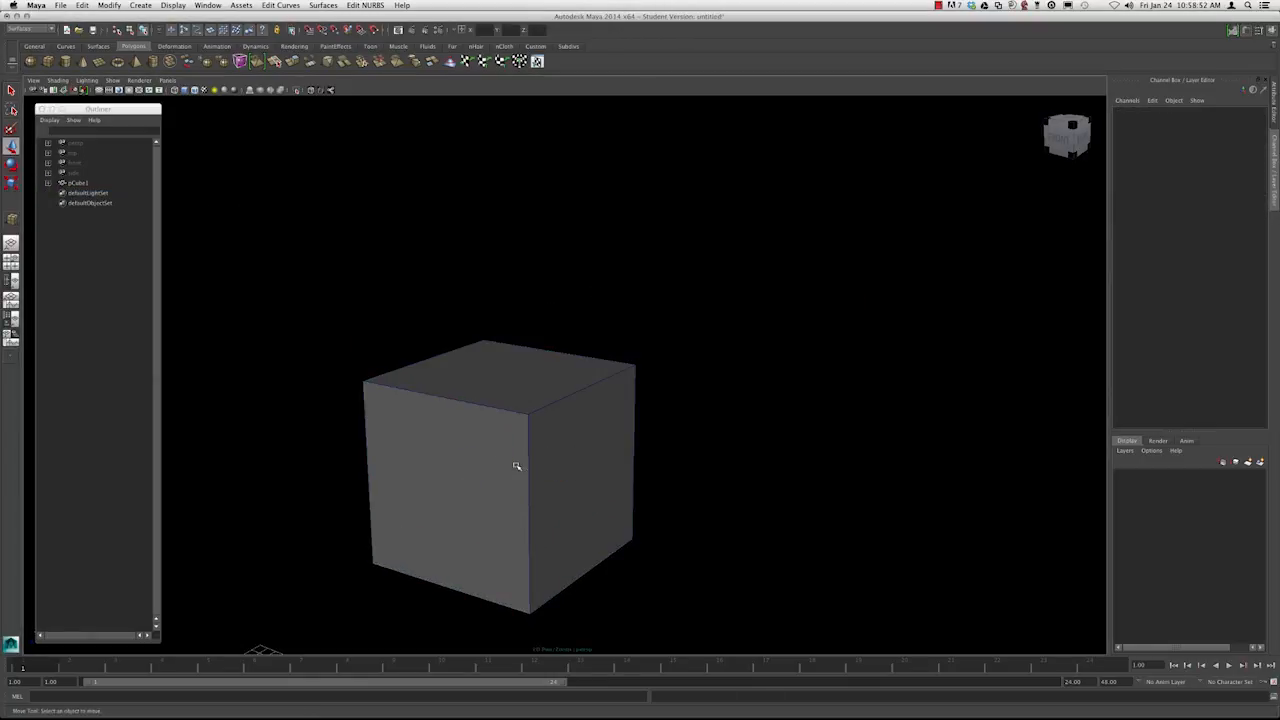
Duplicate pCube1 and move the copy up and away from it, to about Translate X 39 and Z -30
click(486, 391)
scroll(500, 402, down, 5)
alt+drag(501, 408, 698, 317)
key(ctrl+d)
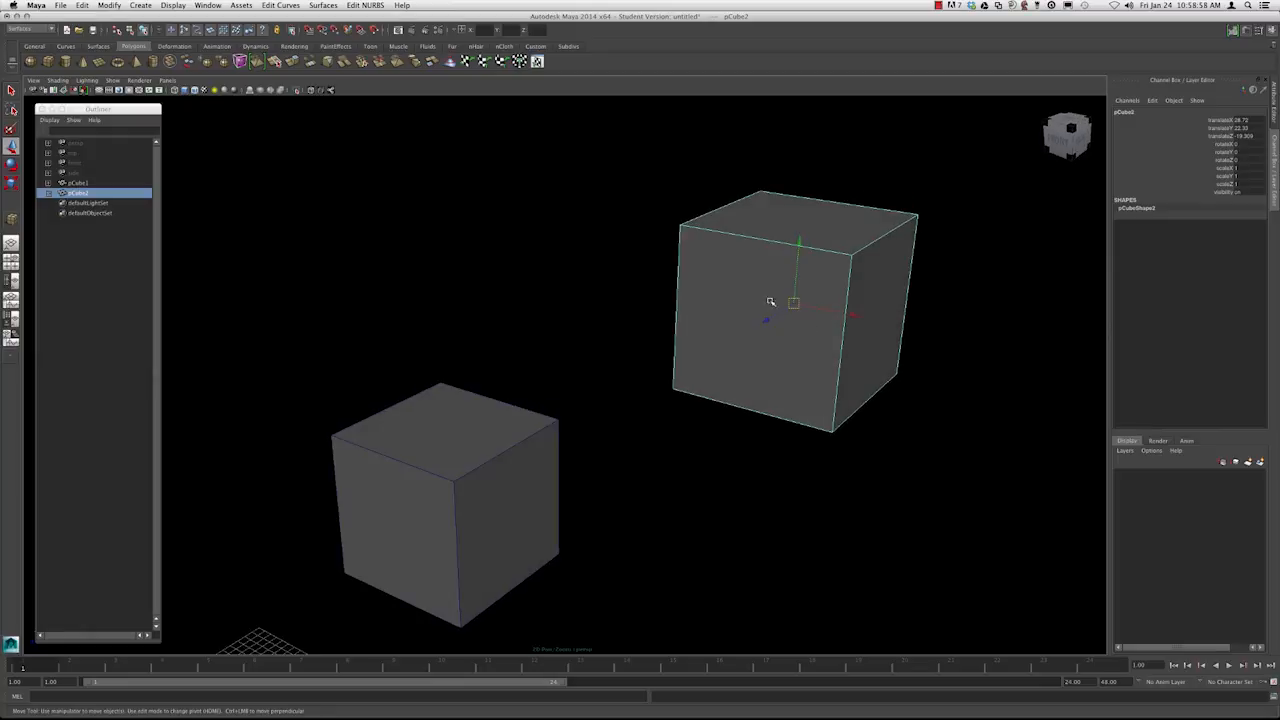
drag(793, 304, 851, 249)
alt+drag(700, 290, 640, 318)
drag(752, 305, 829, 289)
alt+drag(660, 300, 615, 308)
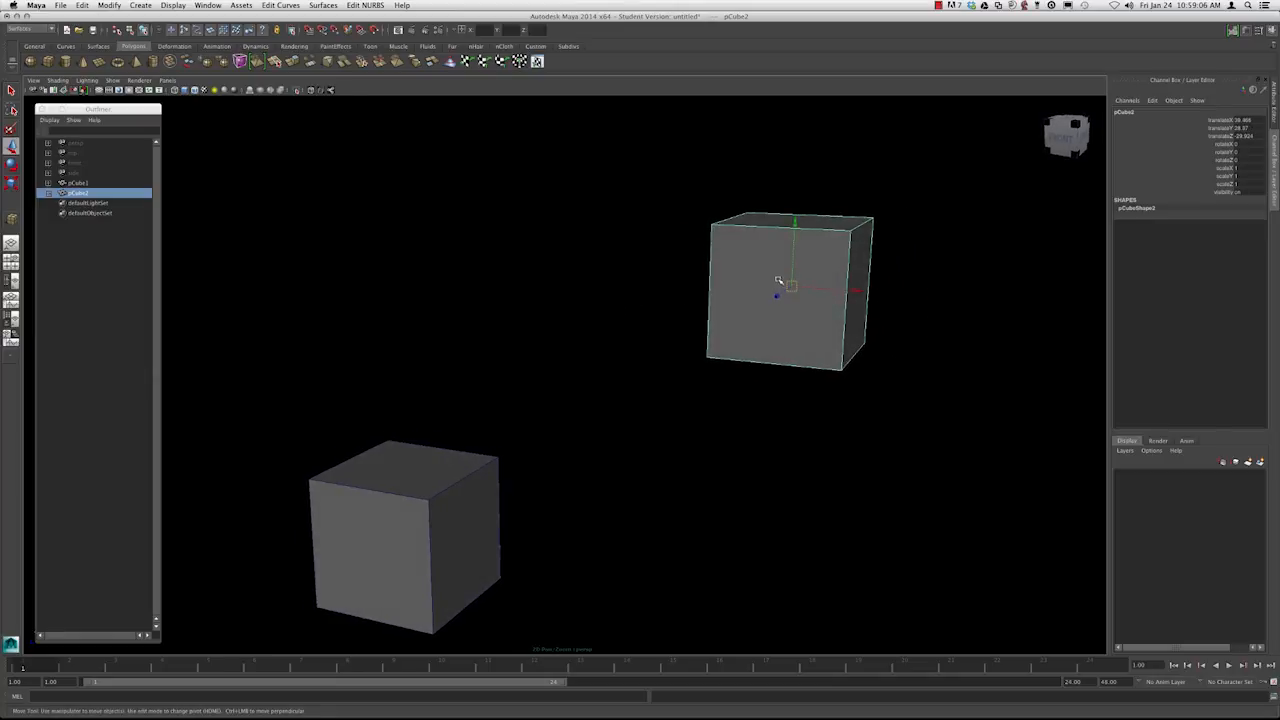
Try snapping pCube2 by its centre onto a corner point of pCube1 with point snapping on, and undo the move
alt+middle_drag(566, 274, 563, 243)
alt+drag(563, 243, 557, 260)
alt+middle_drag(557, 260, 551, 274)
alt+drag(550, 273, 551, 277)
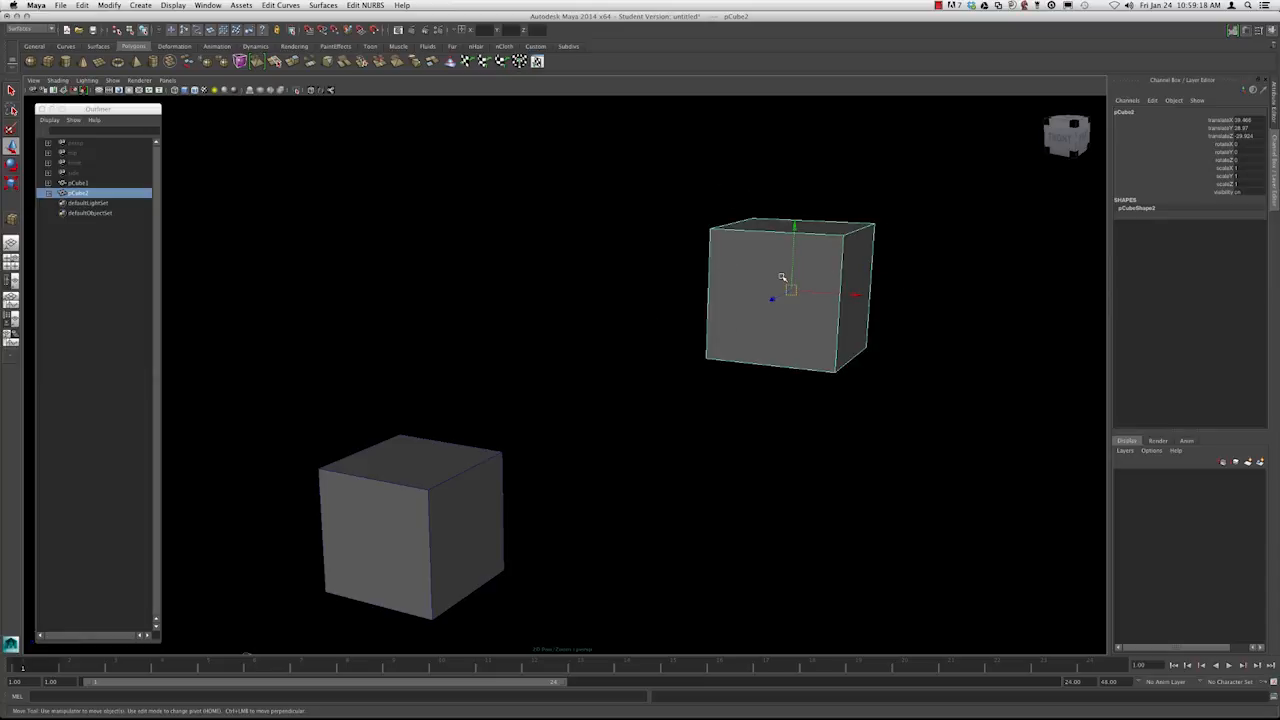
mouse_move(665, 278)
alt+mouse_down()
mouse_move(649, 277)
mouse_move(668, 276)
alt+mouse_up()
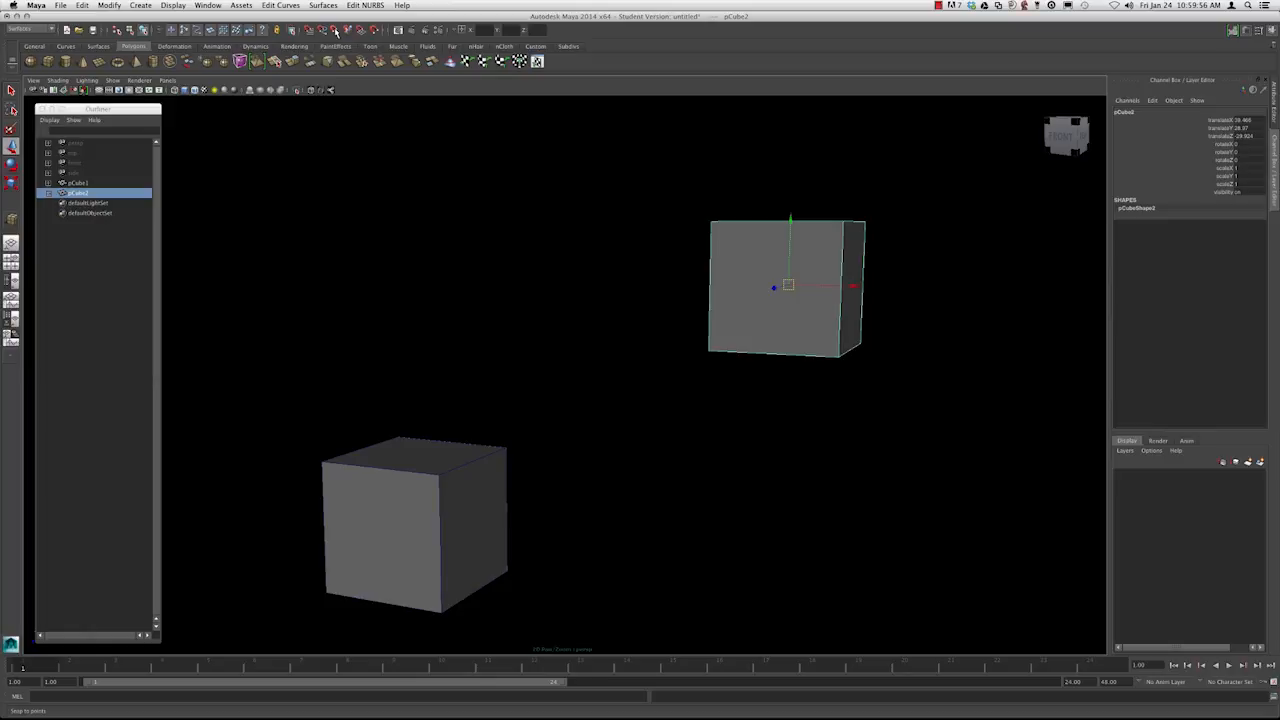
mouse_move(640, 354)
alt+mouse_down()
mouse_move(614, 357)
mouse_move(657, 369)
mouse_move(634, 360)
alt+mouse_up()
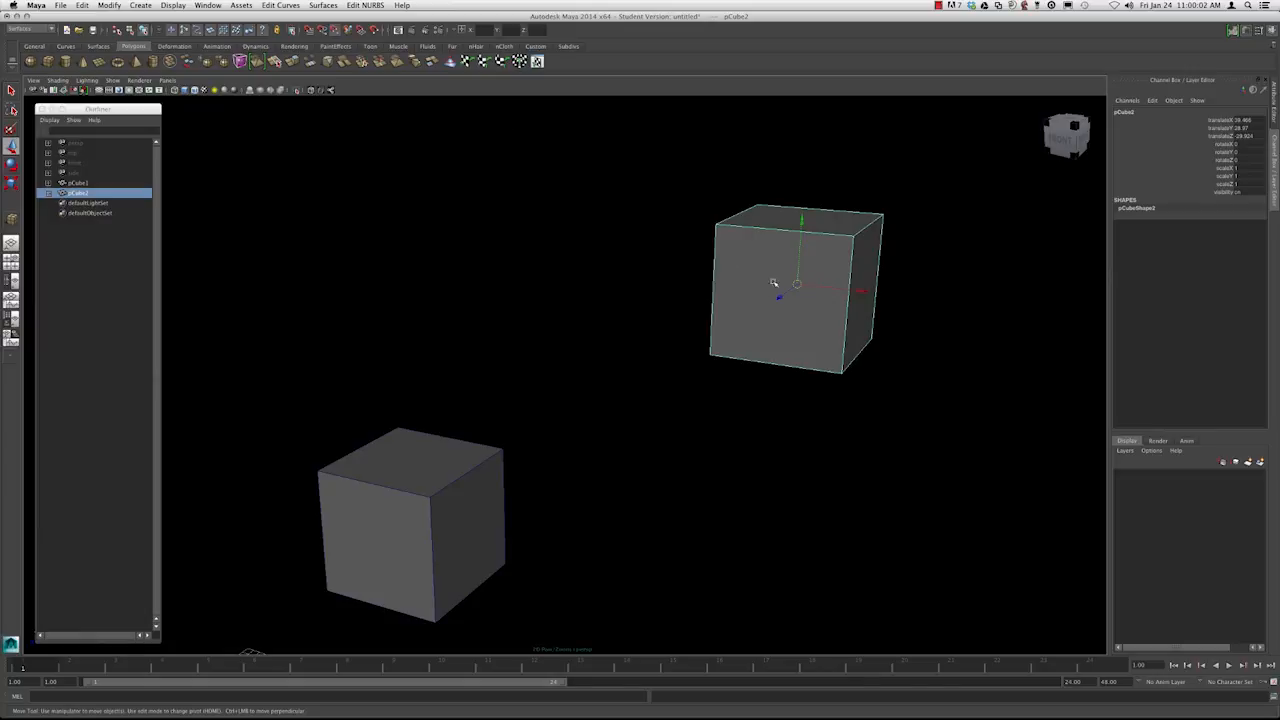
drag(793, 285, 720, 264)
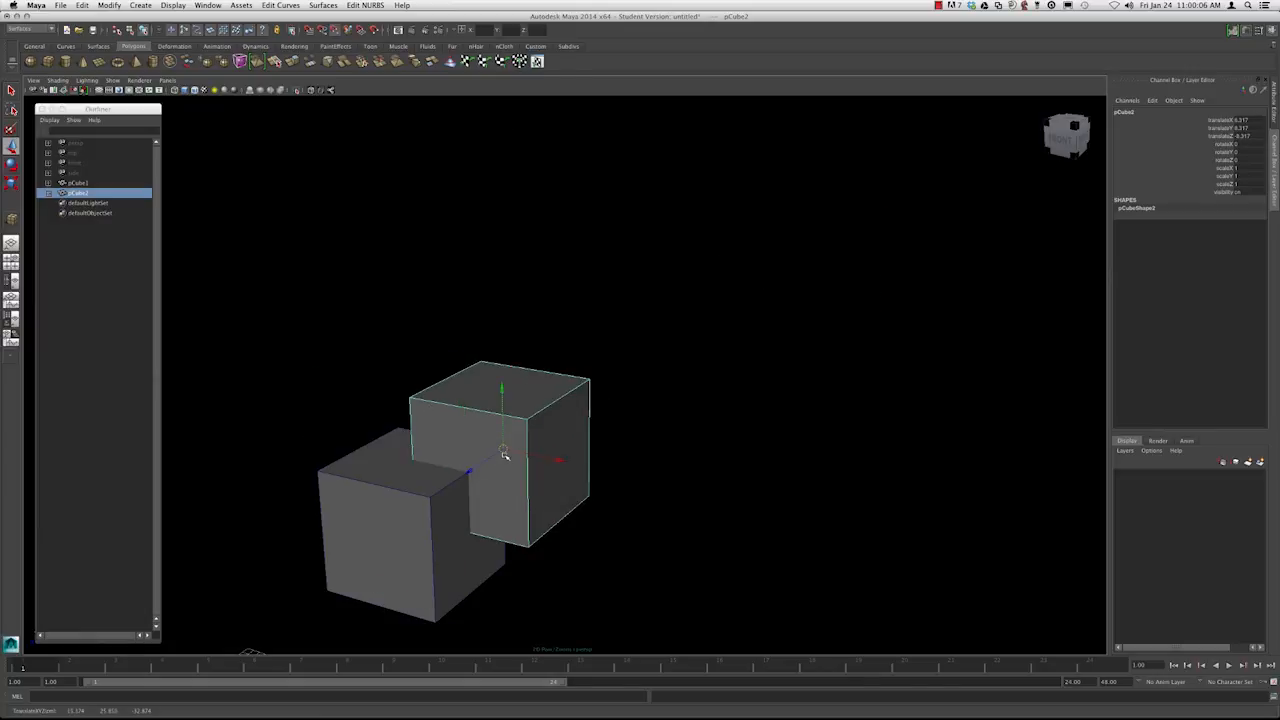
key(ctrl+z)
Snap pCube2's centre onto the upper back corner of pCube1, facing the duplicate
drag(797, 285, 355, 402)
alt+drag(497, 331, 501, 389)
drag(420, 371, 694, 277)
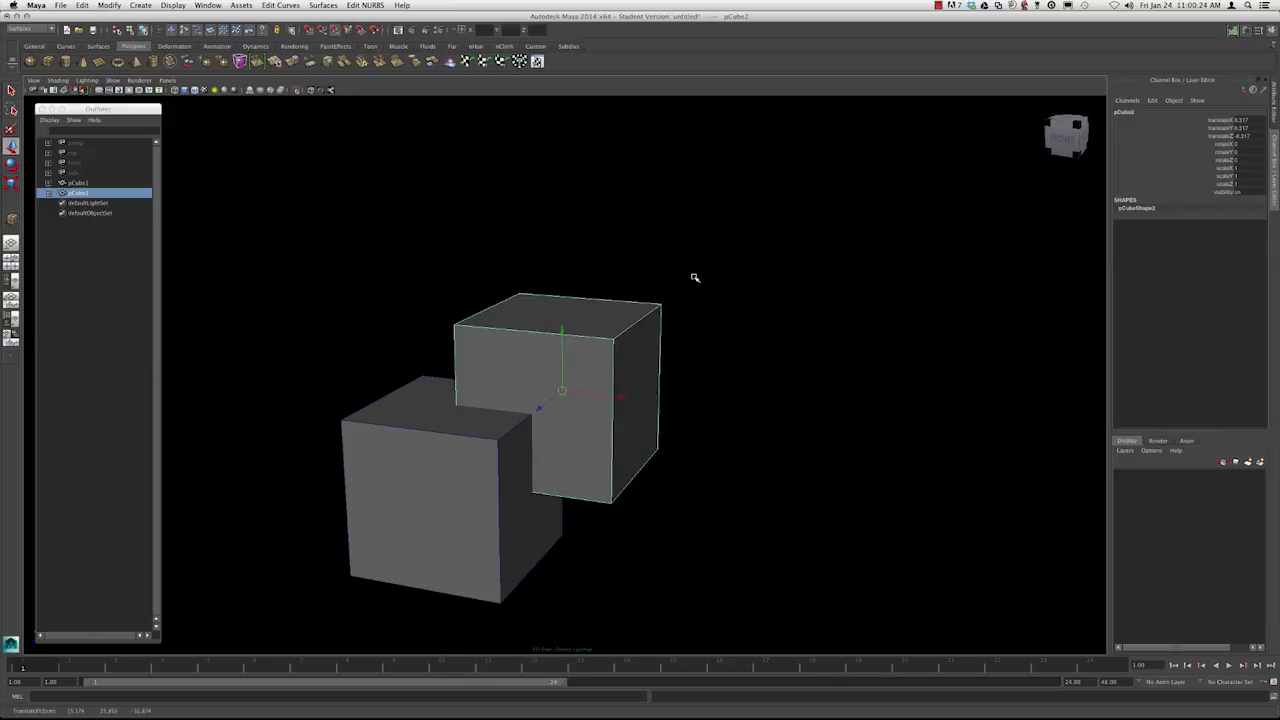
Turn off Snap to Points and move pCube2 up and away from pCube1, to about Translate X 33, Y 25 and Z -23
click(336, 31)
scroll(560, 240, down, 2)
alt+middle_drag(594, 280, 555, 293)
drag(523, 413, 629, 266)
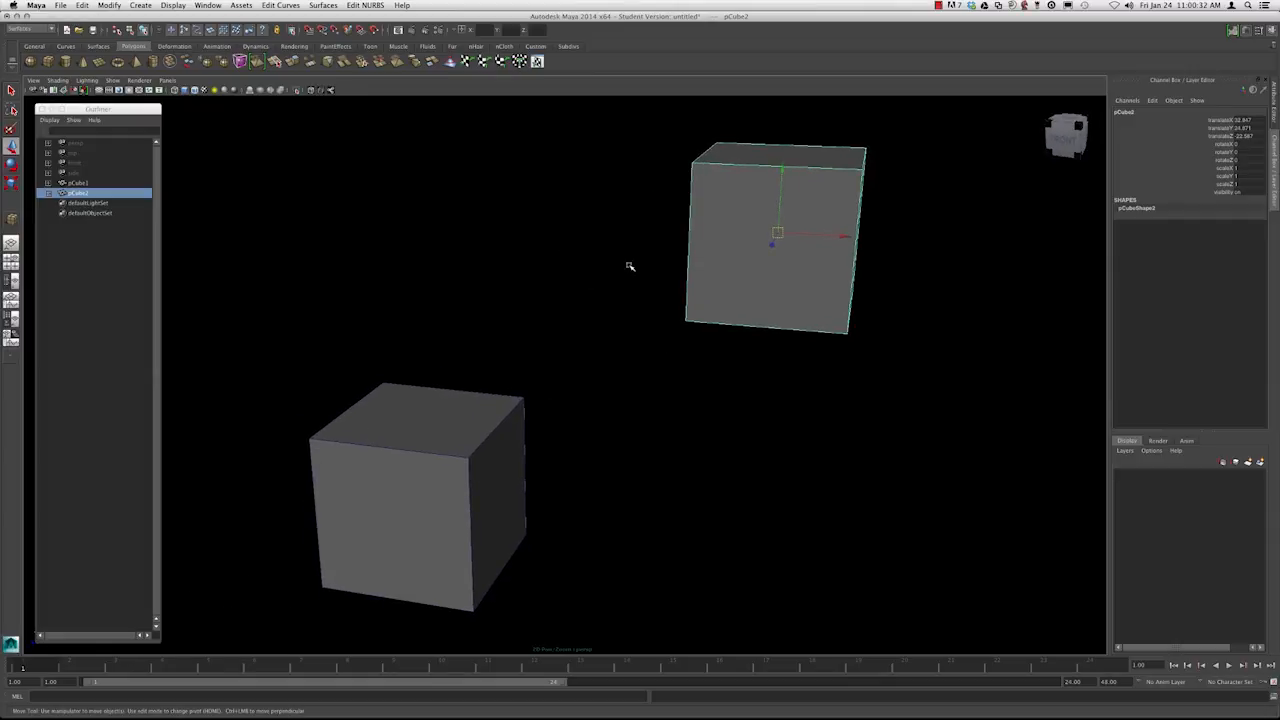
Snap pCube2's centre onto pCube1's upper back corner using temporary point snapping
key(v)
alt+drag(720, 240, 656, 268)
key(v)
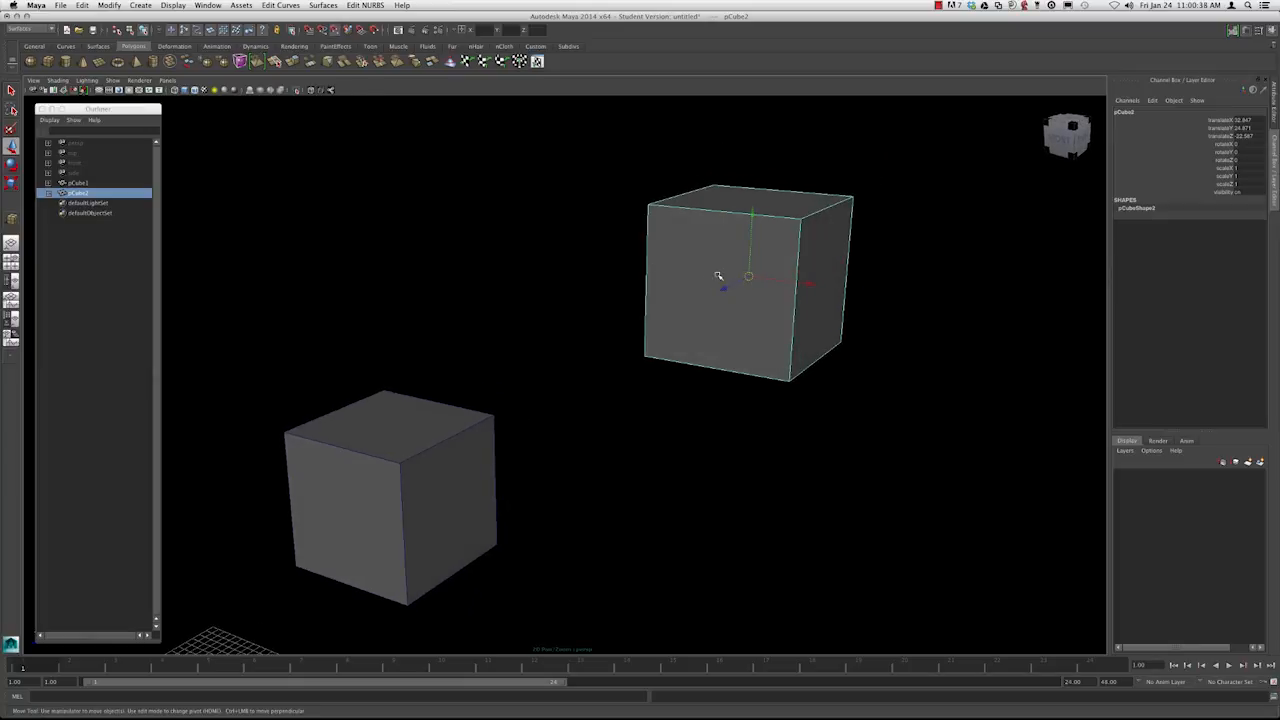
key(v)
alt+drag(640, 235, 656, 234)
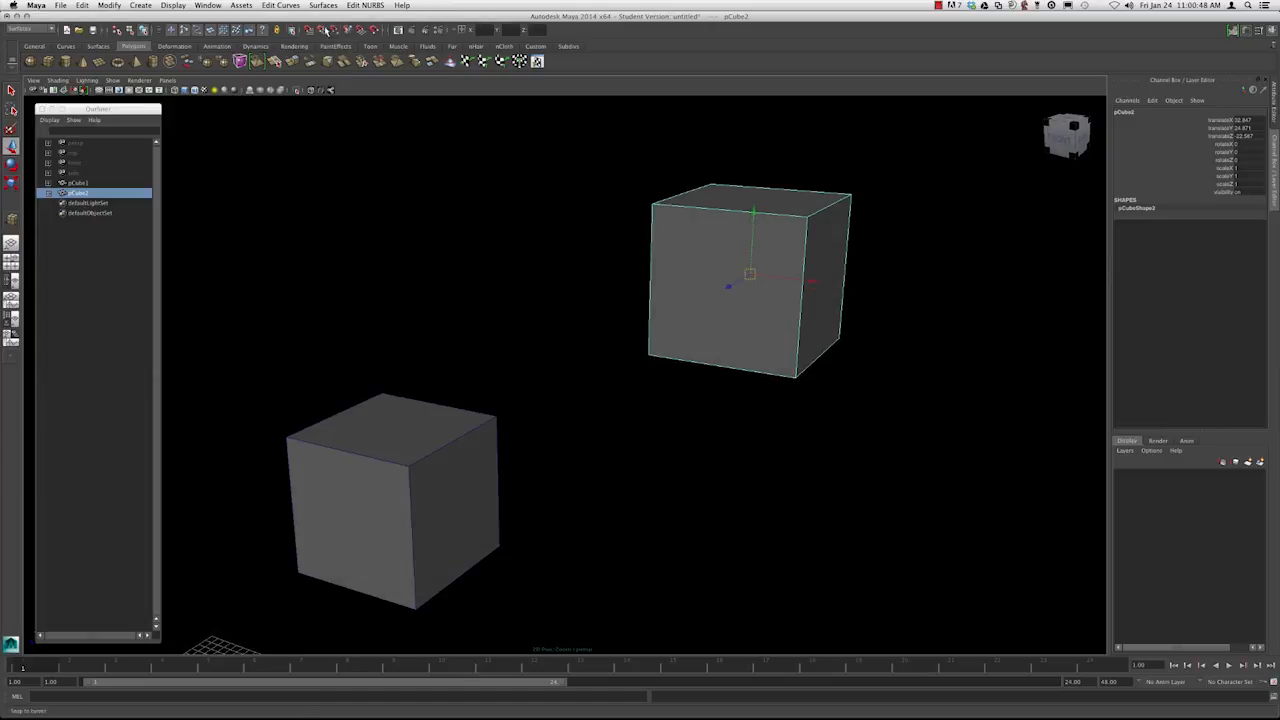
alt+drag(557, 206, 596, 230)
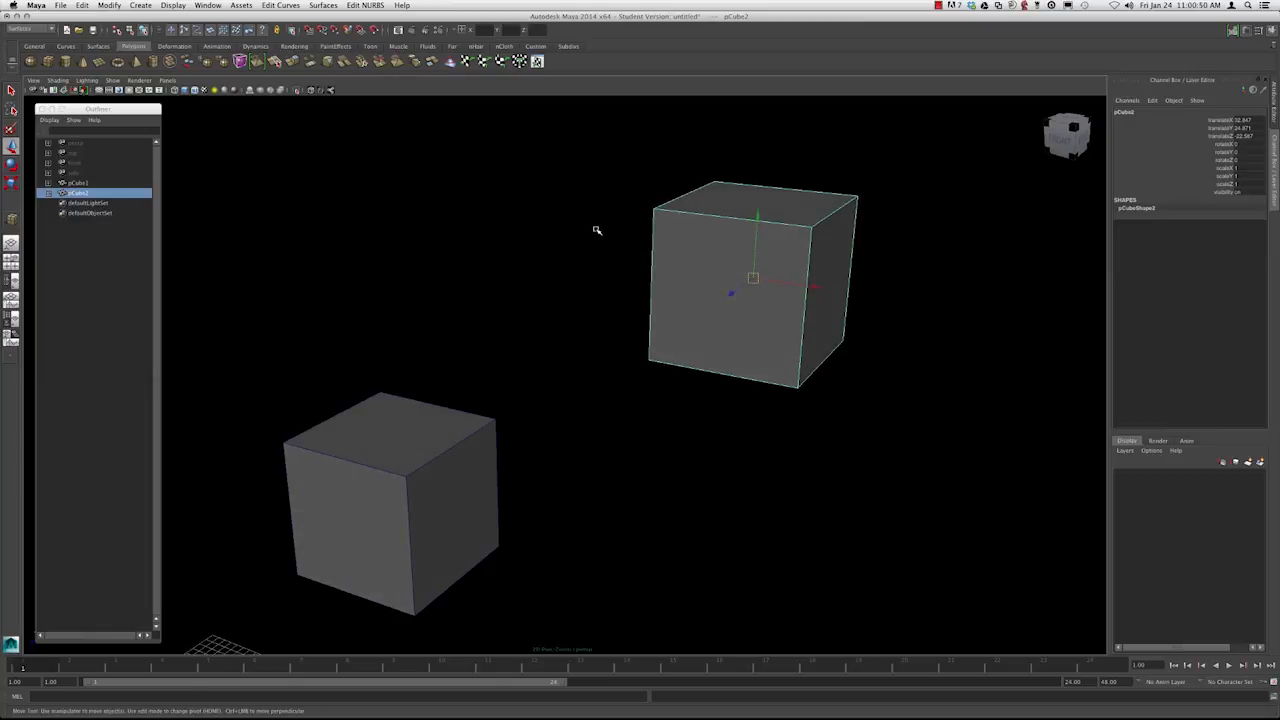
key(v)
drag(754, 278, 532, 367)
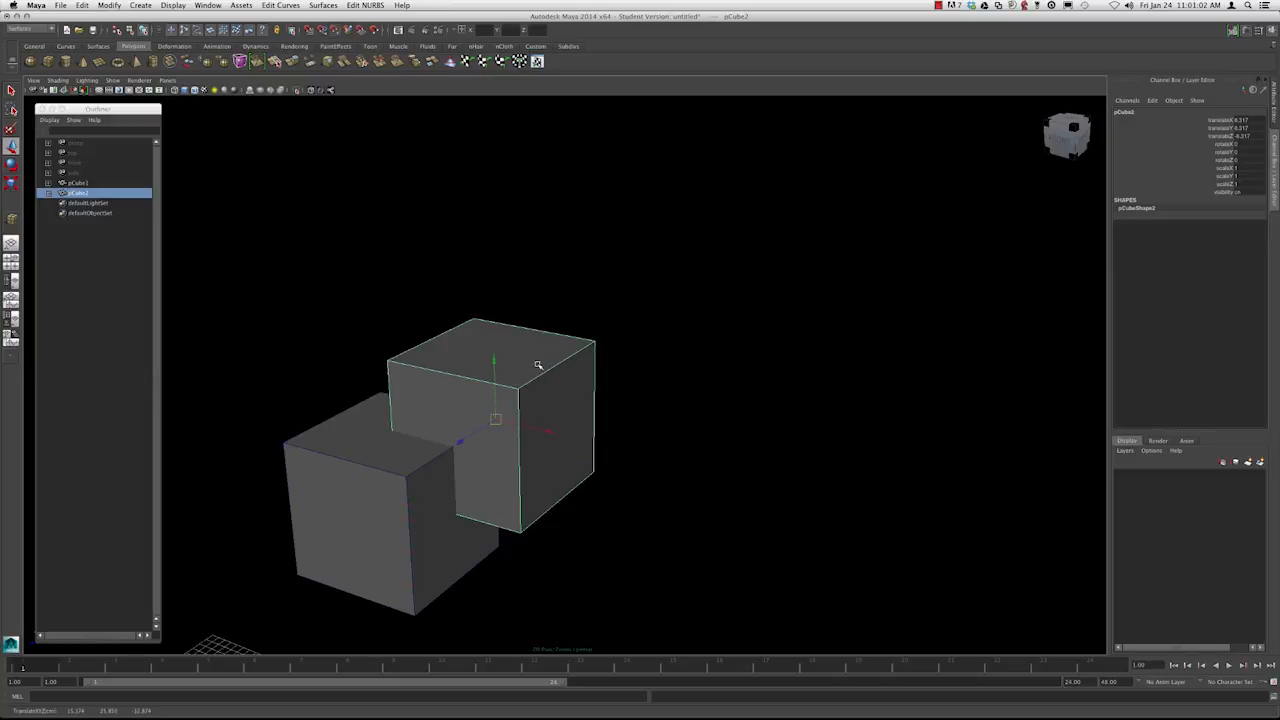
Move pCube2 up and away from the snapped corner, and undo the moves
drag(494, 419, 521, 361)
alt+right_drag(521, 361, 638, 365)
drag(587, 361, 730, 318)
key(super+z)
key(super+z)
key(super+z)
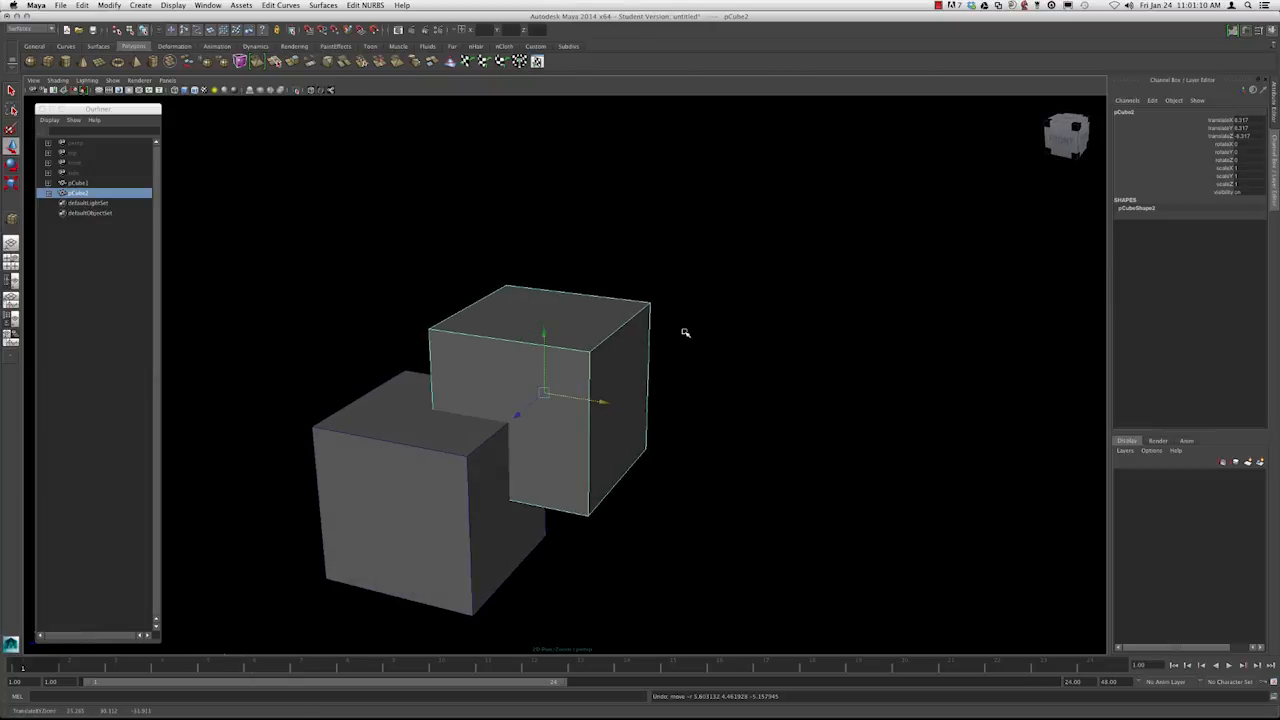
Move pCube2 away to about Translate X 31, Y 21 and Z -24, and snap it back onto pCube1's upper back corner
drag(545, 393, 811, 257)
alt+right_drag(811, 257, 720, 263)
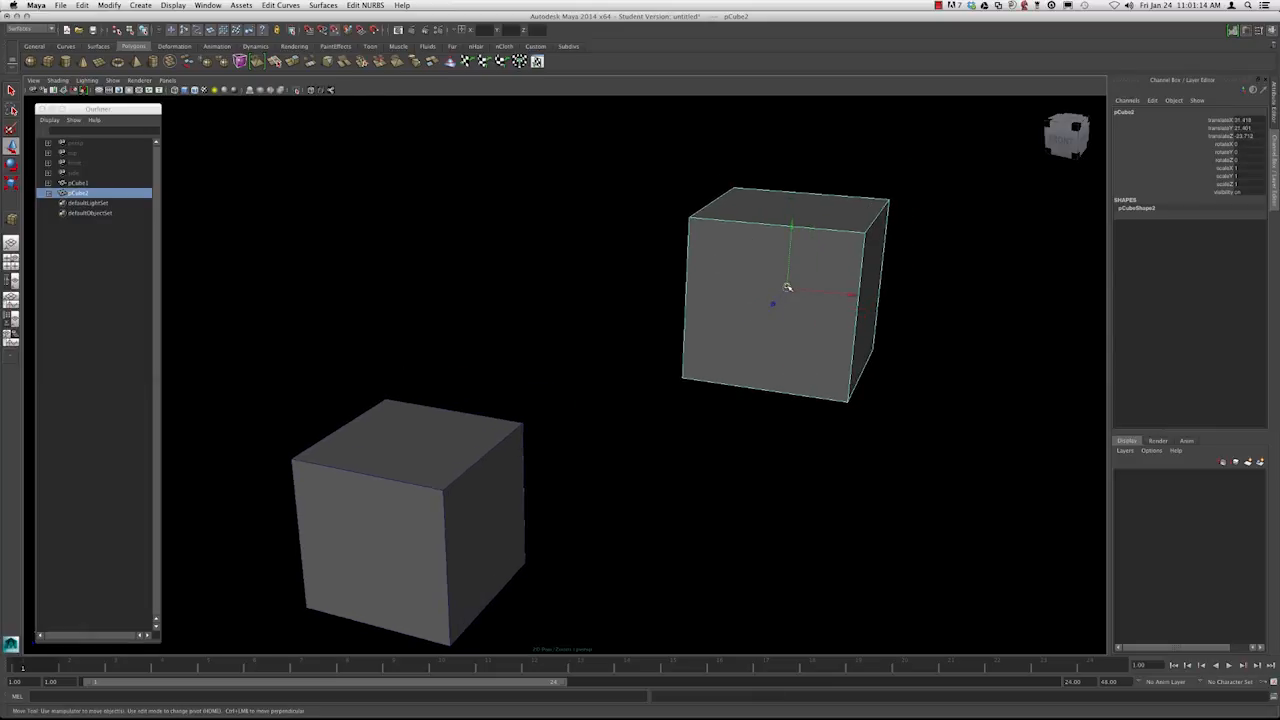
alt+drag(787, 288, 689, 298)
mouse_move(782, 286)
mouse_down()
mouse_move(789, 300)
mouse_move(776, 279)
mouse_up()
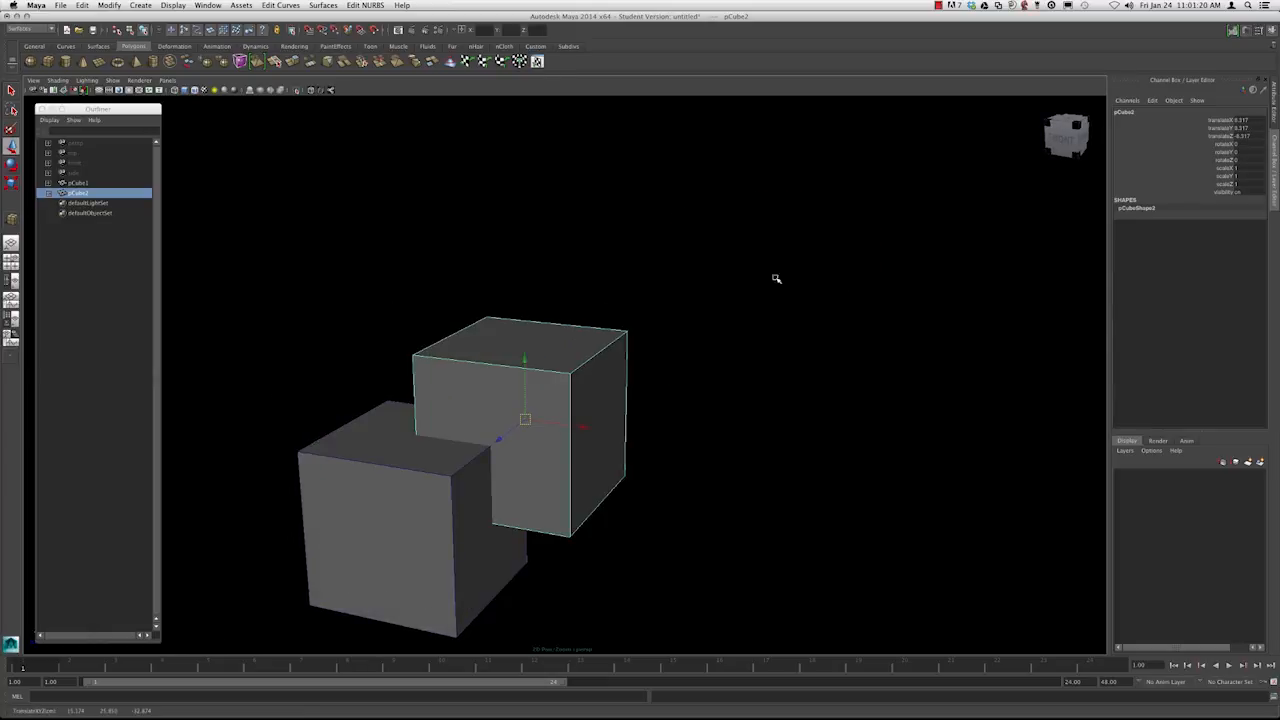
Move pCube2 up and off pCube1's corner, to about Translate X 18, Y 24 and Z -2
drag(525, 421, 667, 258)
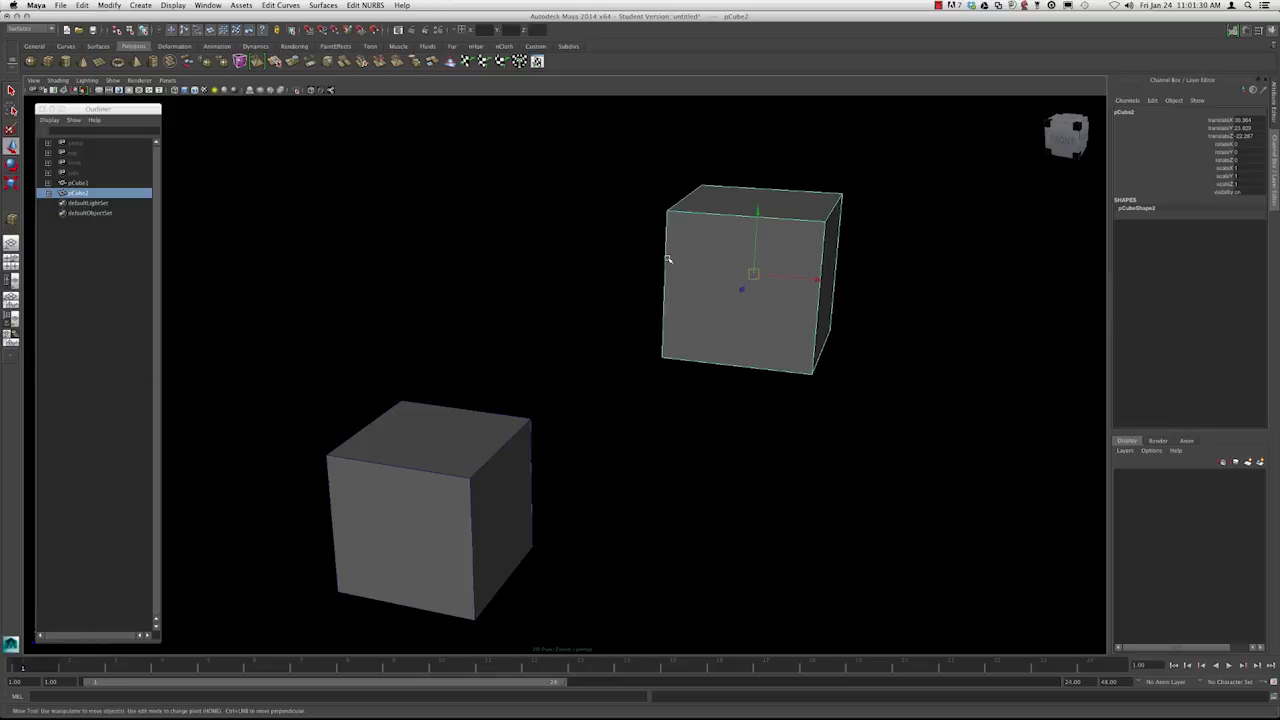
mouse_move(668, 259)
alt+mouse_down()
mouse_move(640, 220)
mouse_move(689, 249)
alt+mouse_up()
alt+right_drag(690, 251, 720, 277)
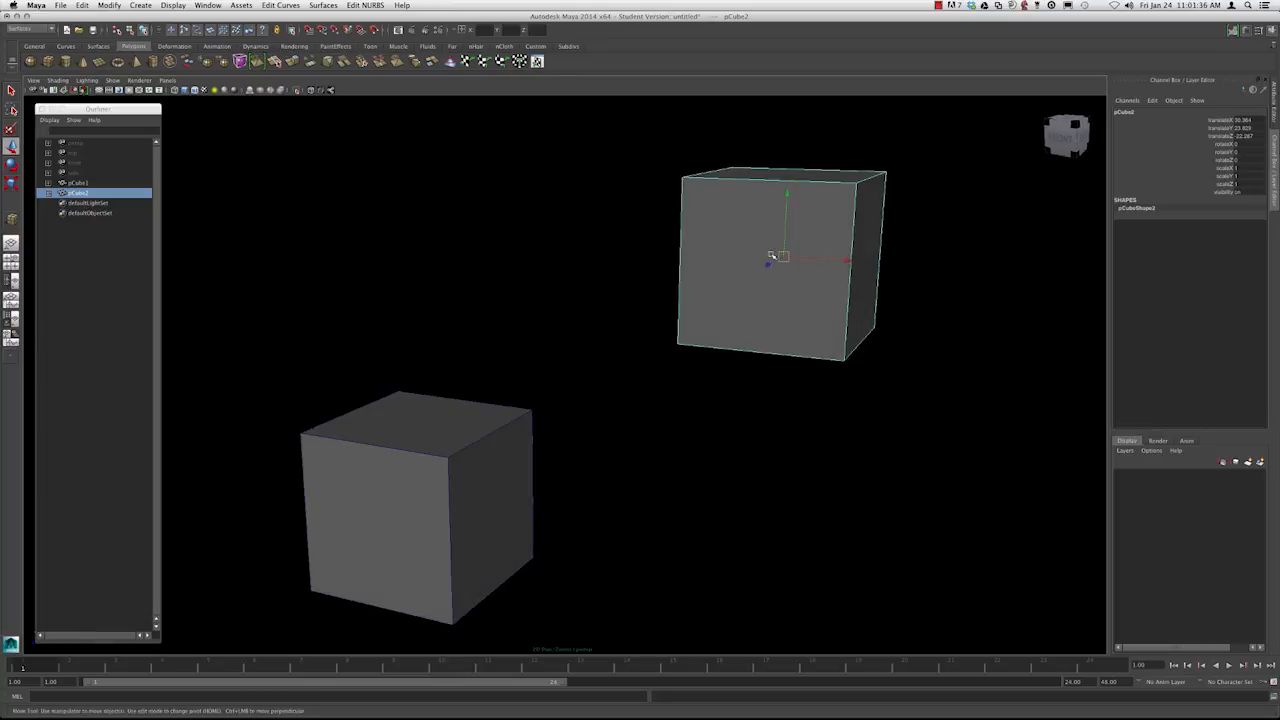
alt+drag(720, 277, 724, 264)
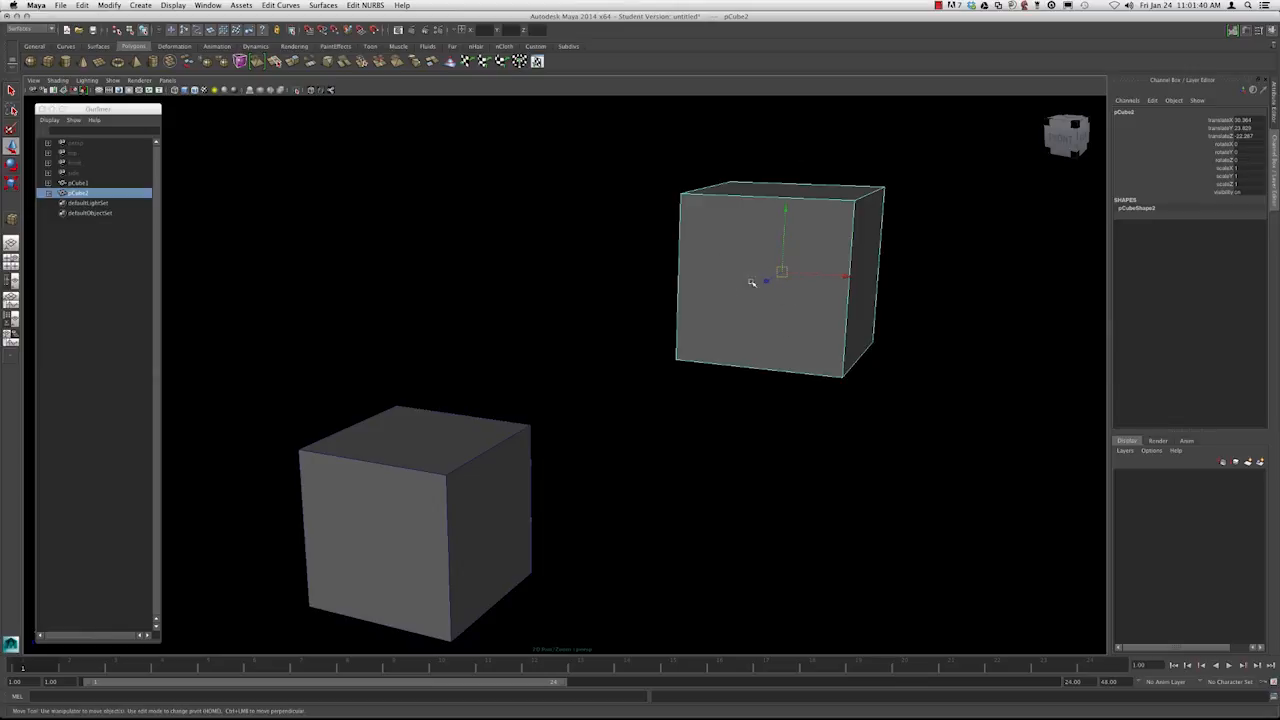
alt+drag(594, 371, 719, 321)
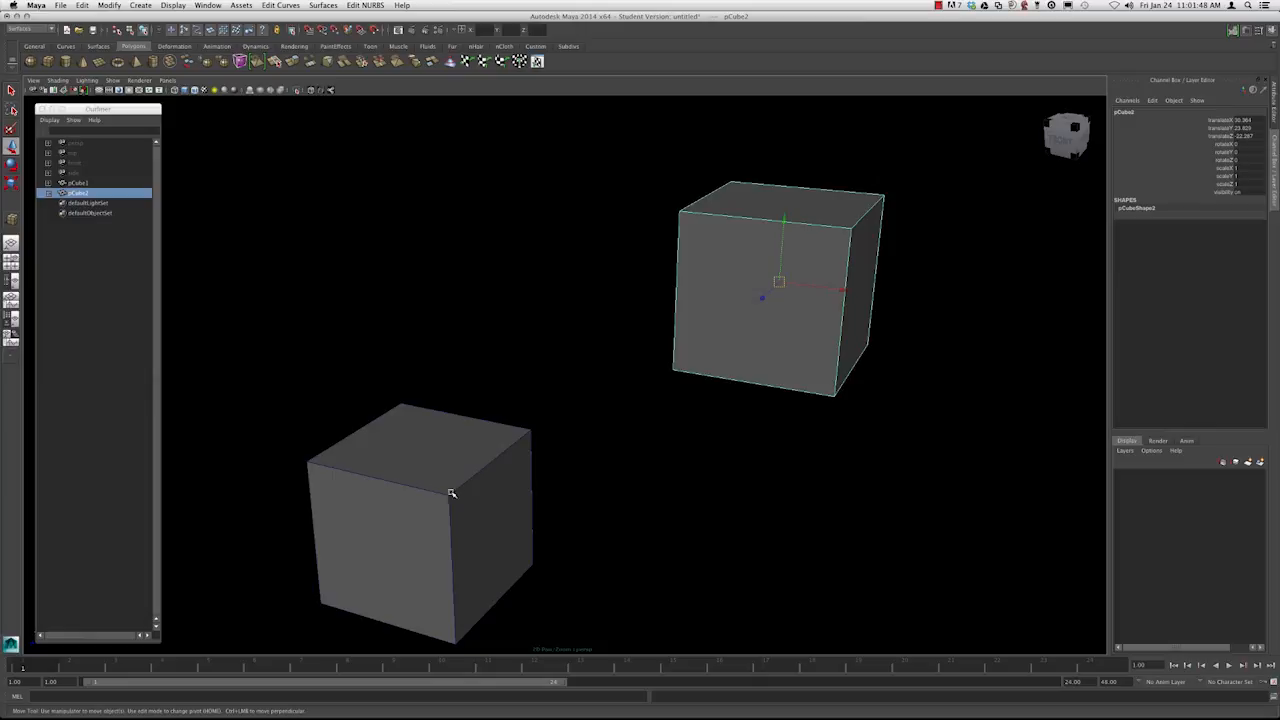
alt+drag(491, 366, 730, 270)
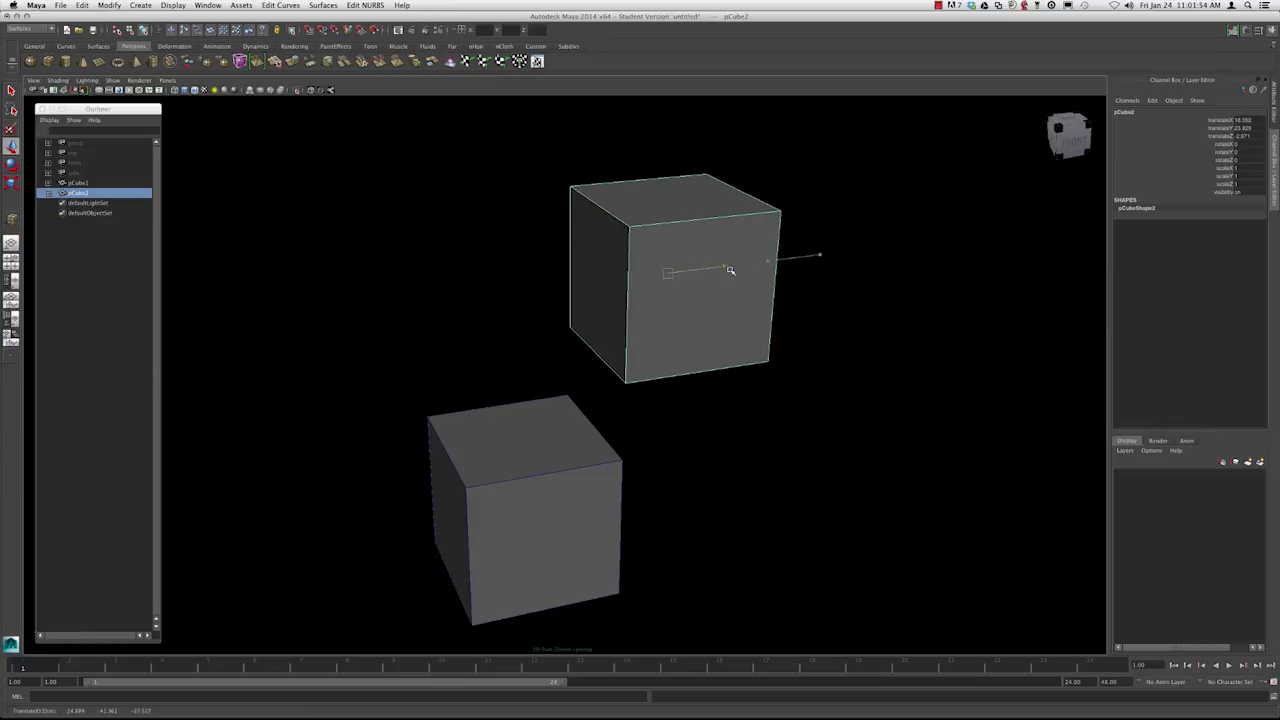
Move pCube2 down toward pCube1's level, and undo the moves
drag(663, 203, 634, 416)
alt+middle_drag(634, 416, 628, 305)
alt+right_drag(650, 312, 748, 329)
drag(708, 320, 601, 313)
scroll(569, 343, down, 5)
alt+middle_drag(601, 313, 588, 338)
key(super+z)
key(super+z)
alt+drag(588, 338, 614, 283)
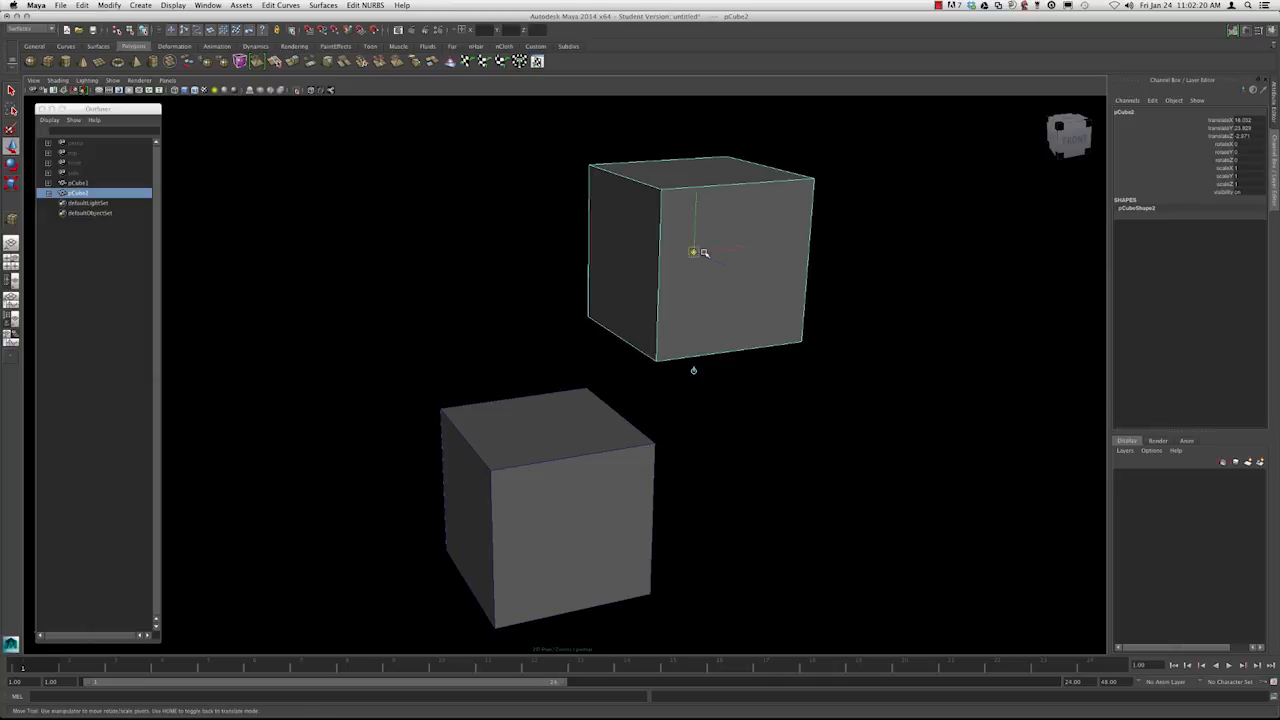
Switch pivot editing on and off for pCube2 to compare the pivot and move manipulators
key(Home)
alt+middle_drag(702, 239, 694, 257)
alt+right_drag(694, 257, 703, 264)
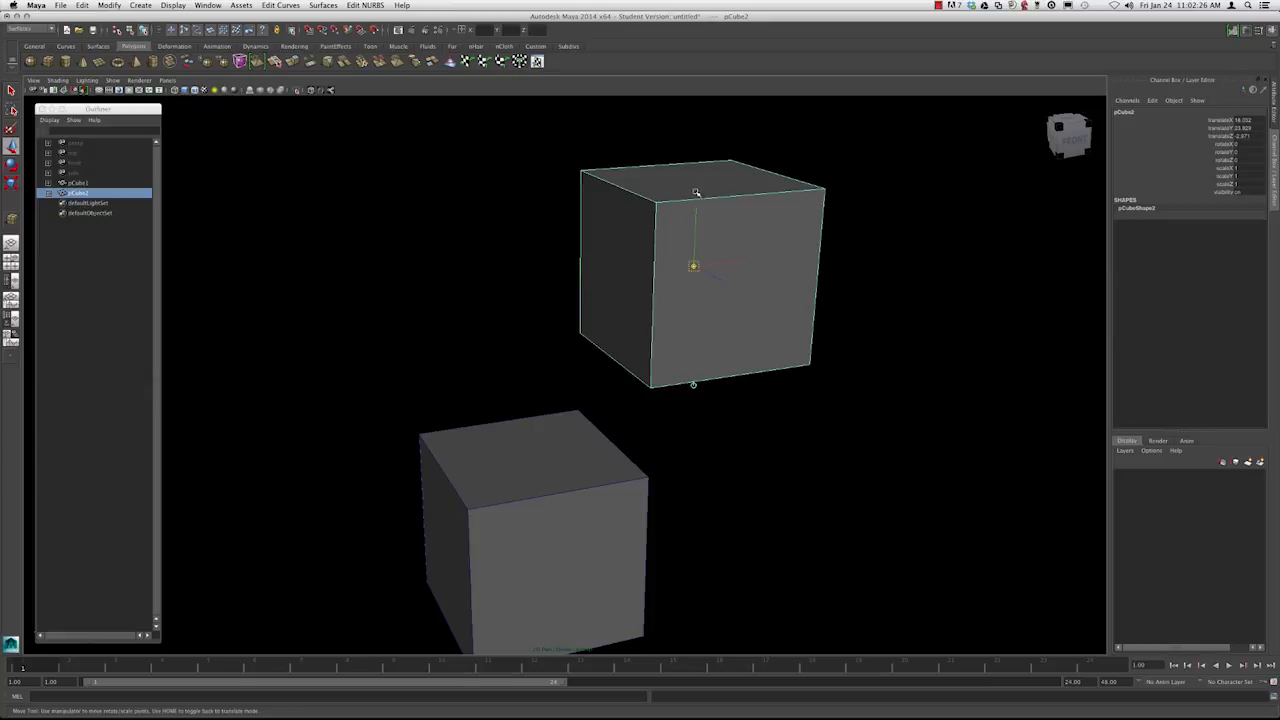
key(Home)
key(Home)
alt+right_drag(738, 232, 637, 263)
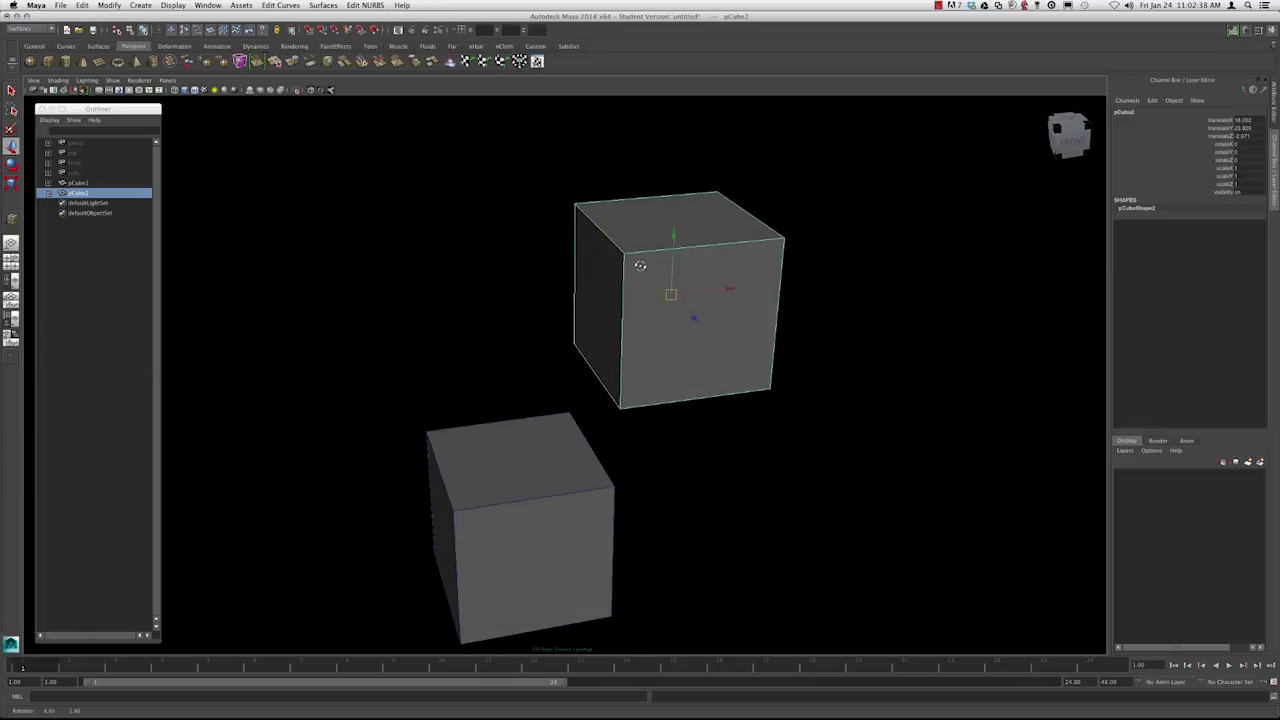
Move pCube2's pivot out of the cube into the empty space beside it and leave pivot editing
alt+drag(663, 271, 702, 321)
key(Home)
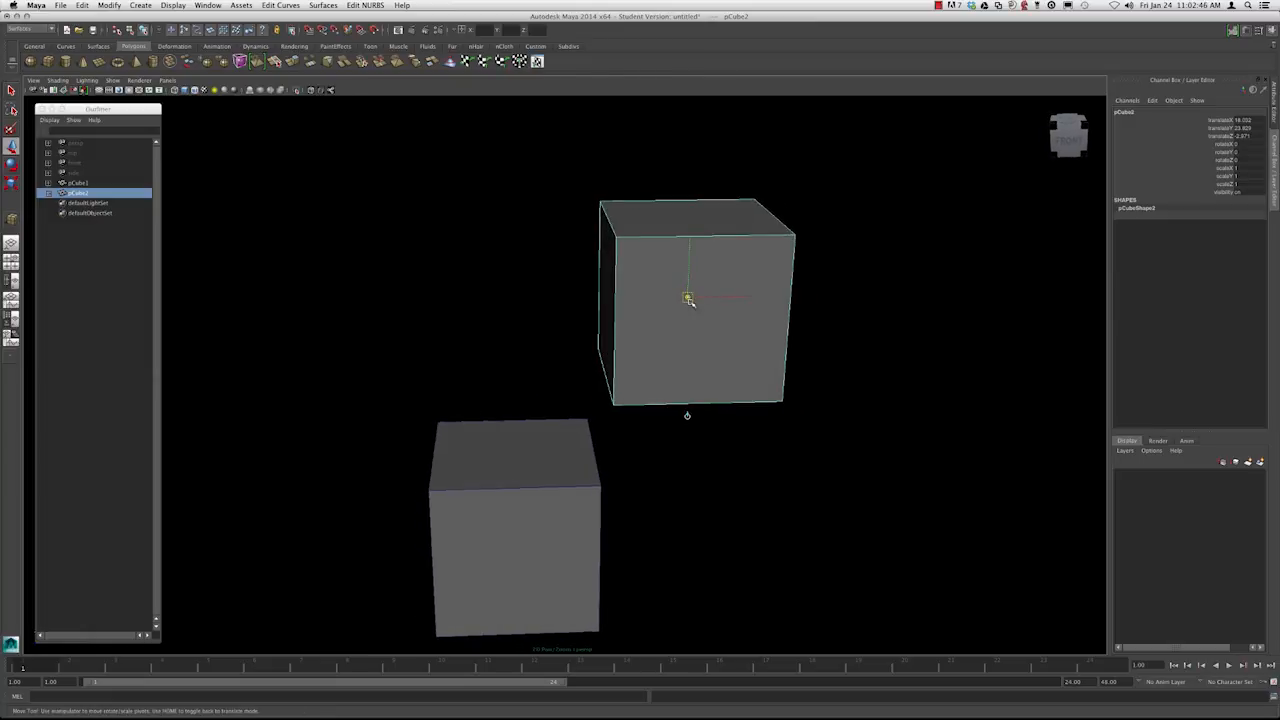
key(Home)
middle_drag(687, 415, 451, 309)
key(Home)
alt+drag(457, 206, 629, 254)
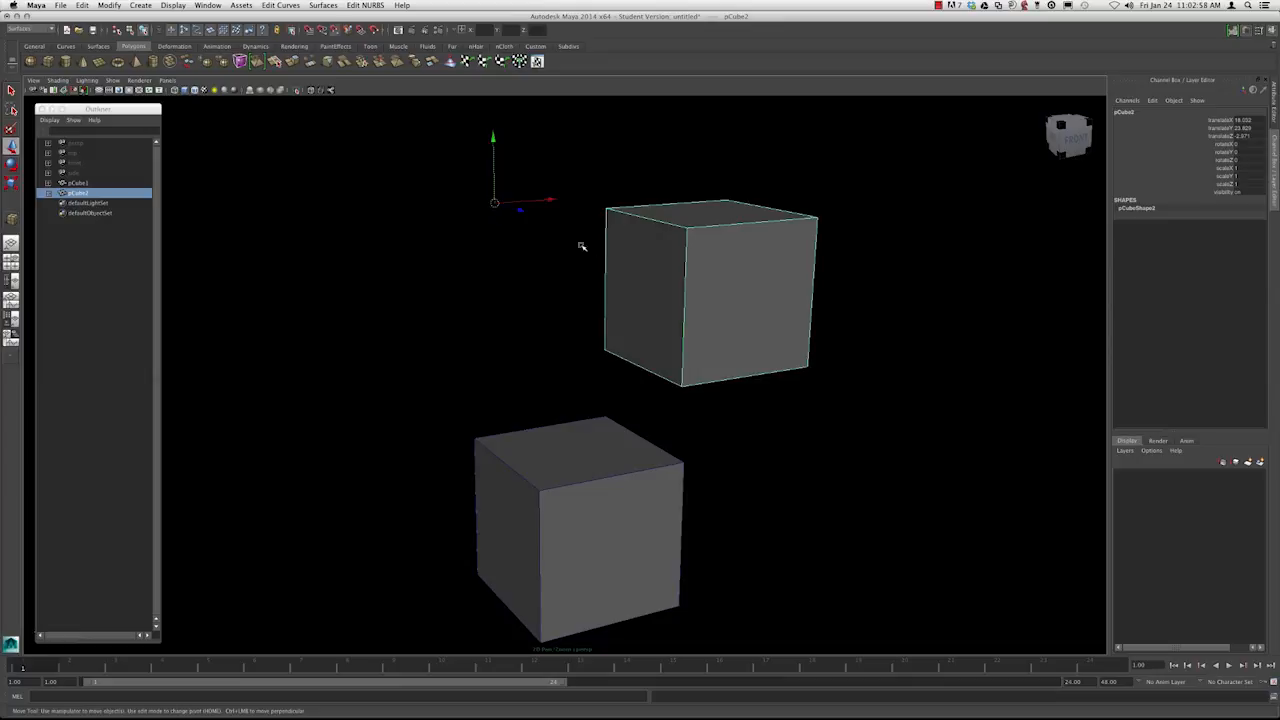
Snap pCube2 by its offset pivot onto pCube1's upper back corner, and undo the move
middle_drag(485, 212, 508, 216)
middle_drag(616, 368, 654, 403)
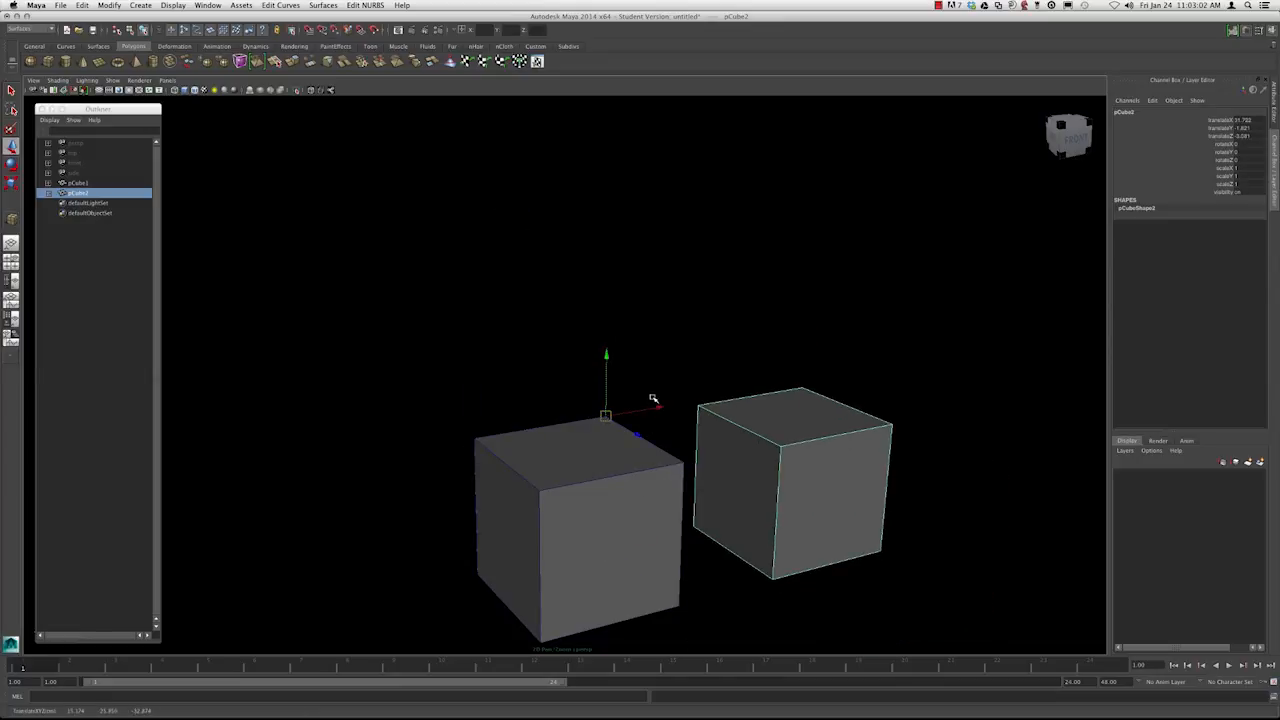
alt+drag(622, 391, 728, 474)
alt+drag(708, 430, 557, 341)
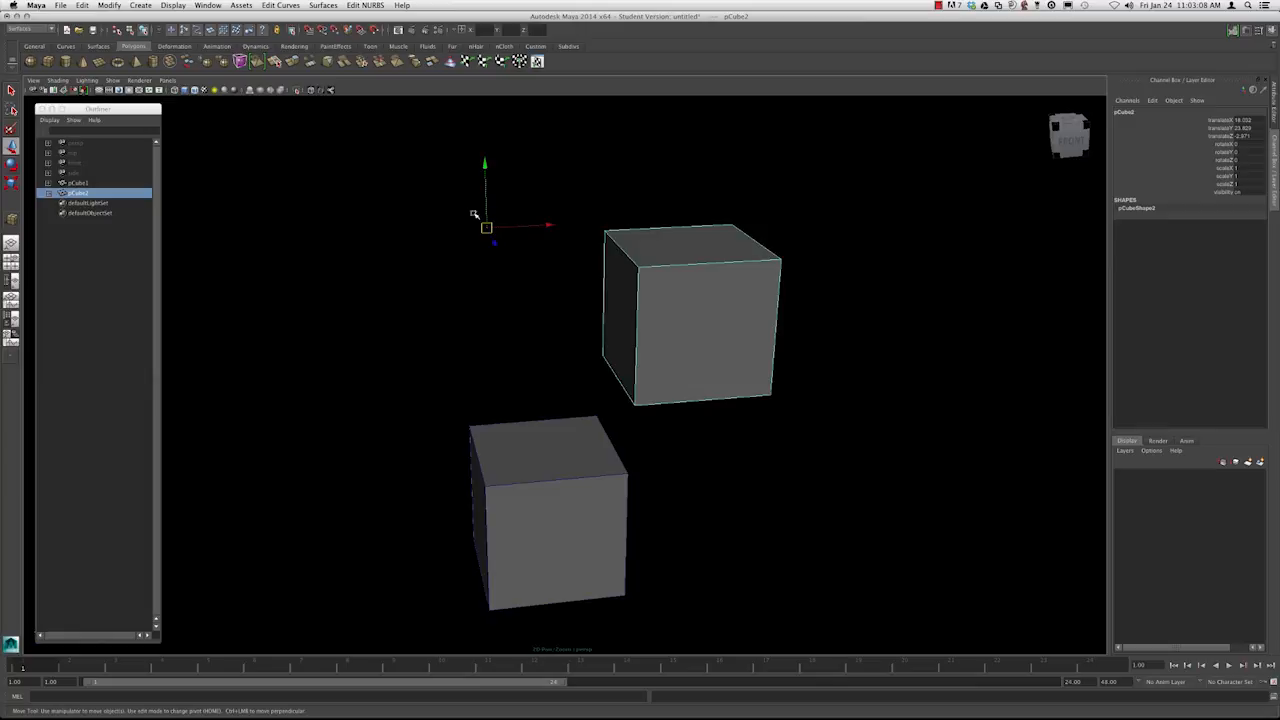
Snap pCube2's pivot to its own upper front left corner, and snap that corner onto pCube1's upper front right corner
alt+drag(508, 240, 457, 220)
alt+drag(534, 250, 524, 251)
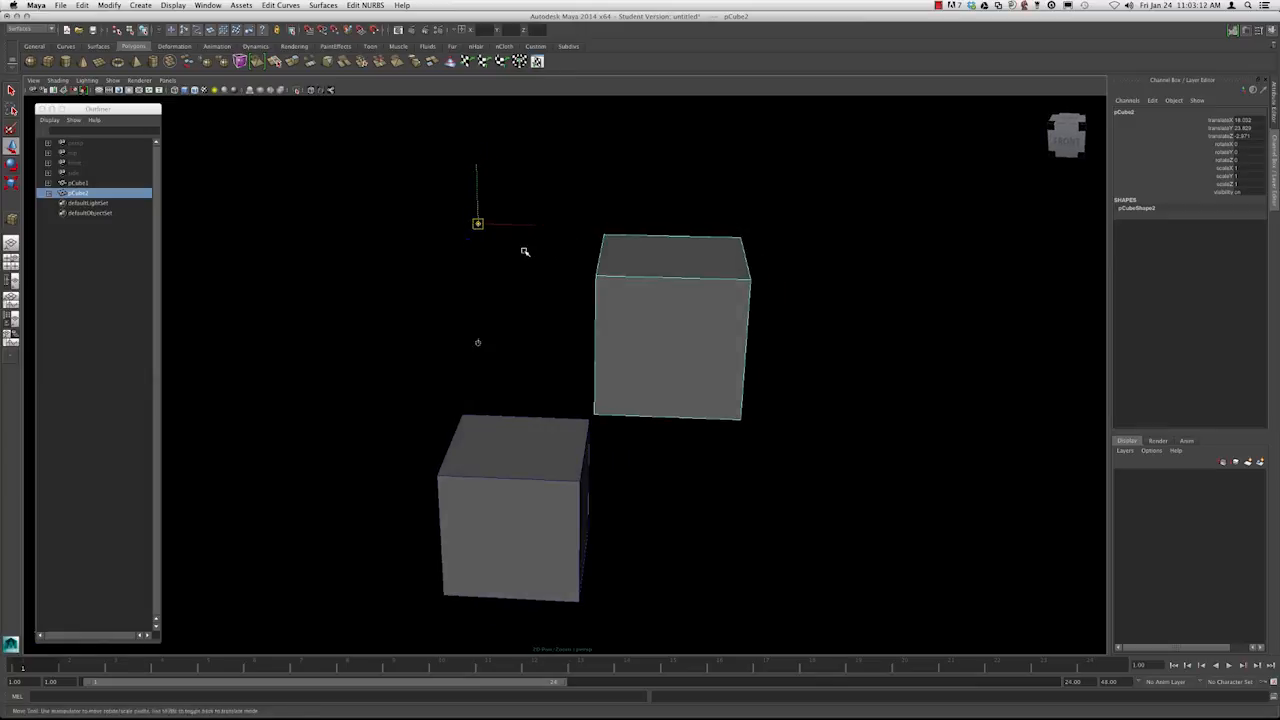
key(Home)
key(Home)
drag(478, 222, 557, 314)
alt+right_drag(557, 314, 625, 415)
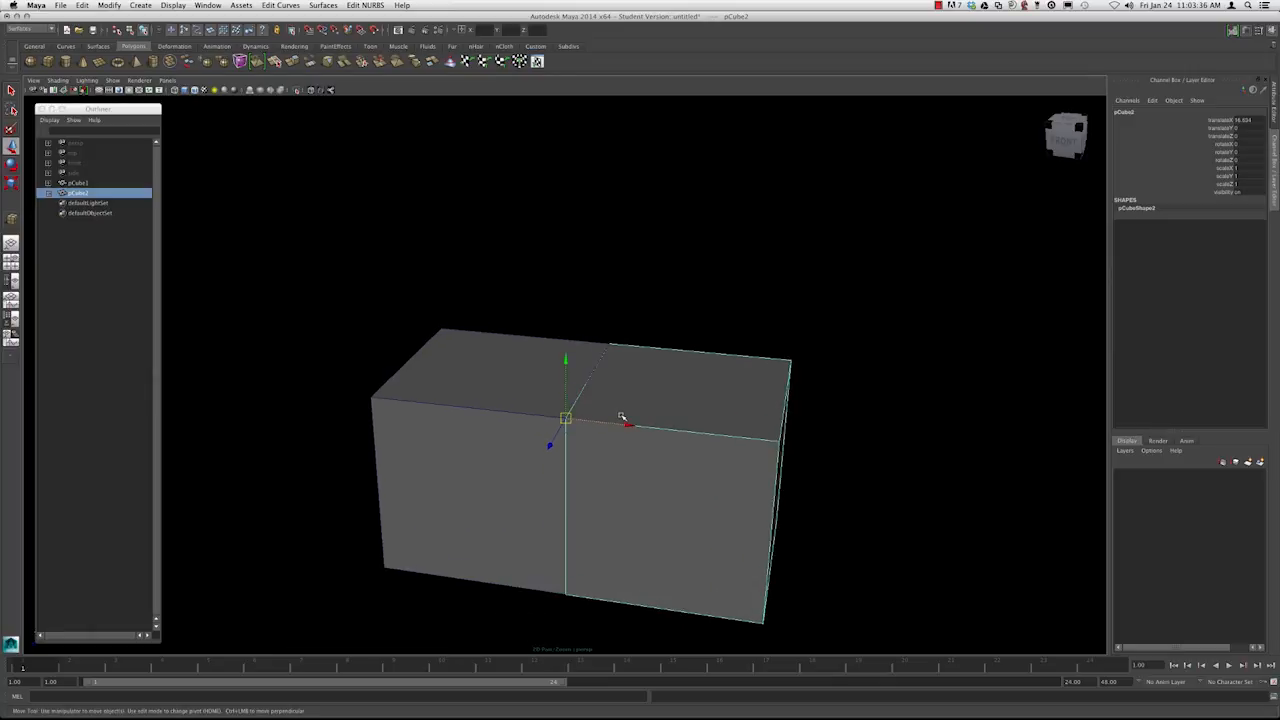
Slide pCube2 away from pCube1 along the X axis, to about Translate X 20
mouse_move(621, 416)
alt+mouse_down()
mouse_move(606, 391)
mouse_move(672, 371)
mouse_move(615, 407)
alt+mouse_up()
alt+right_drag(613, 408, 558, 372)
alt+drag(558, 371, 568, 371)
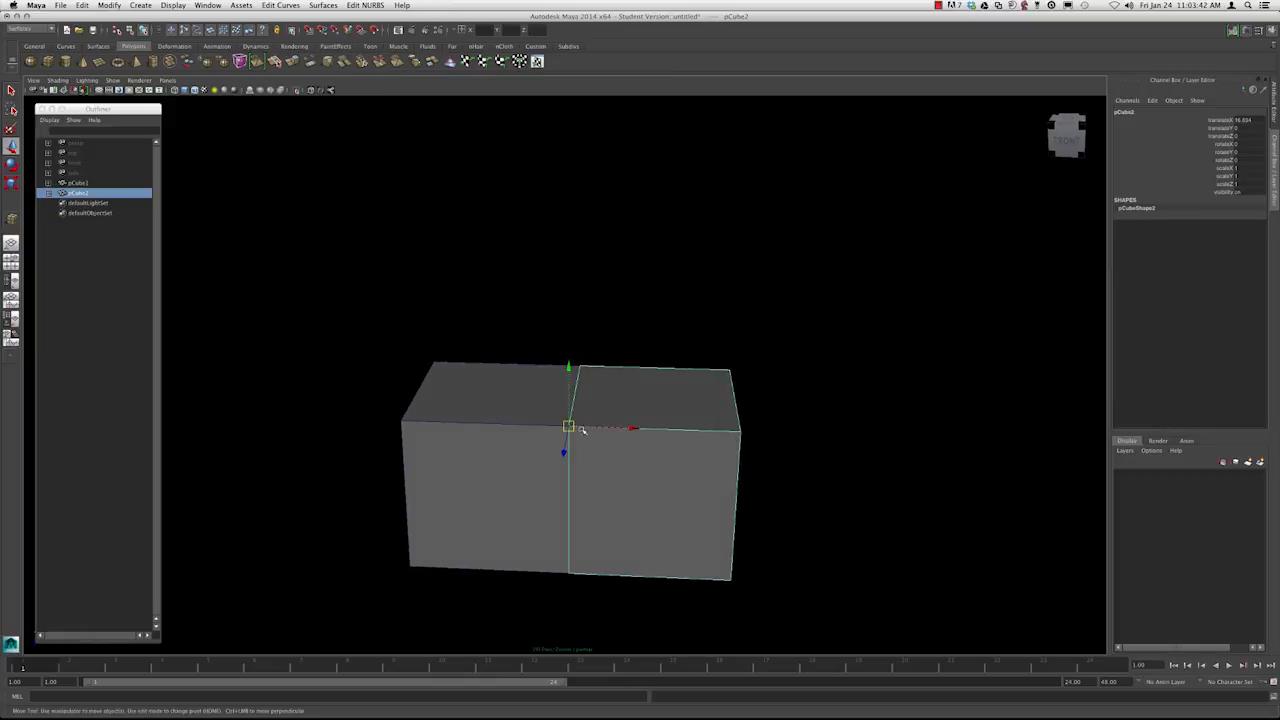
drag(632, 426, 565, 376)
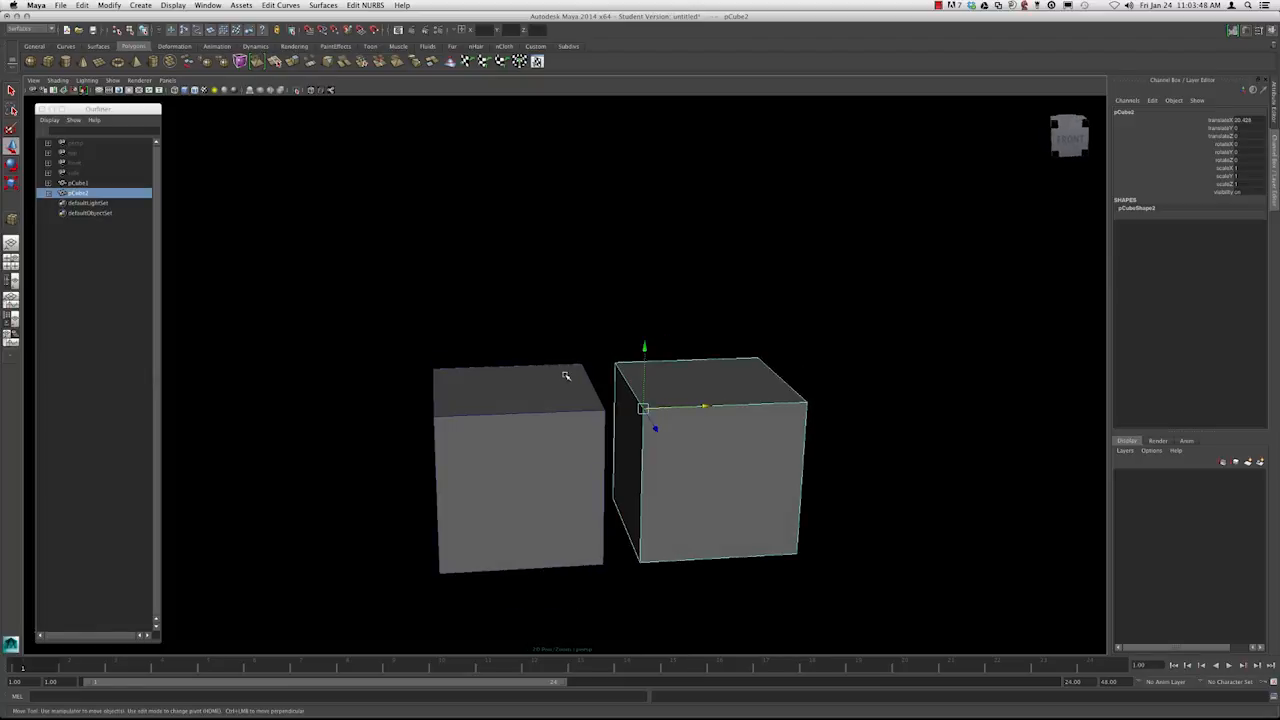
alt+drag(497, 357, 523, 363)
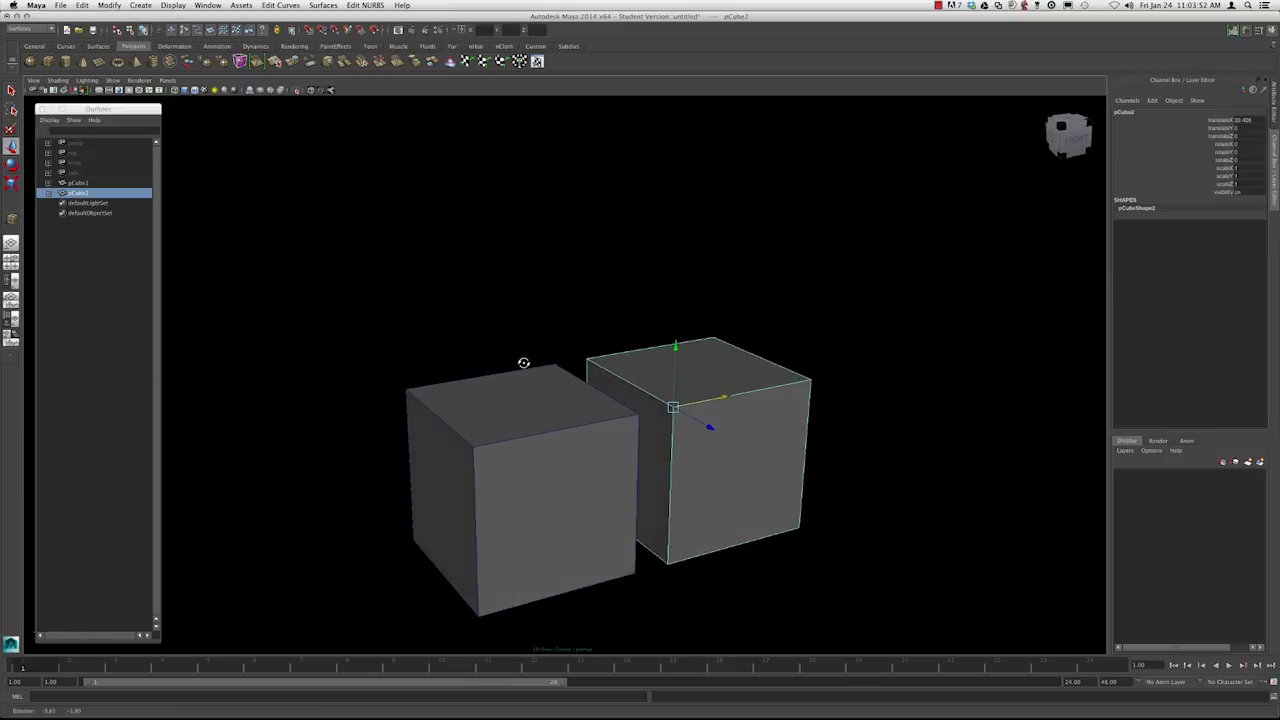
alt+drag(457, 321, 455, 325)
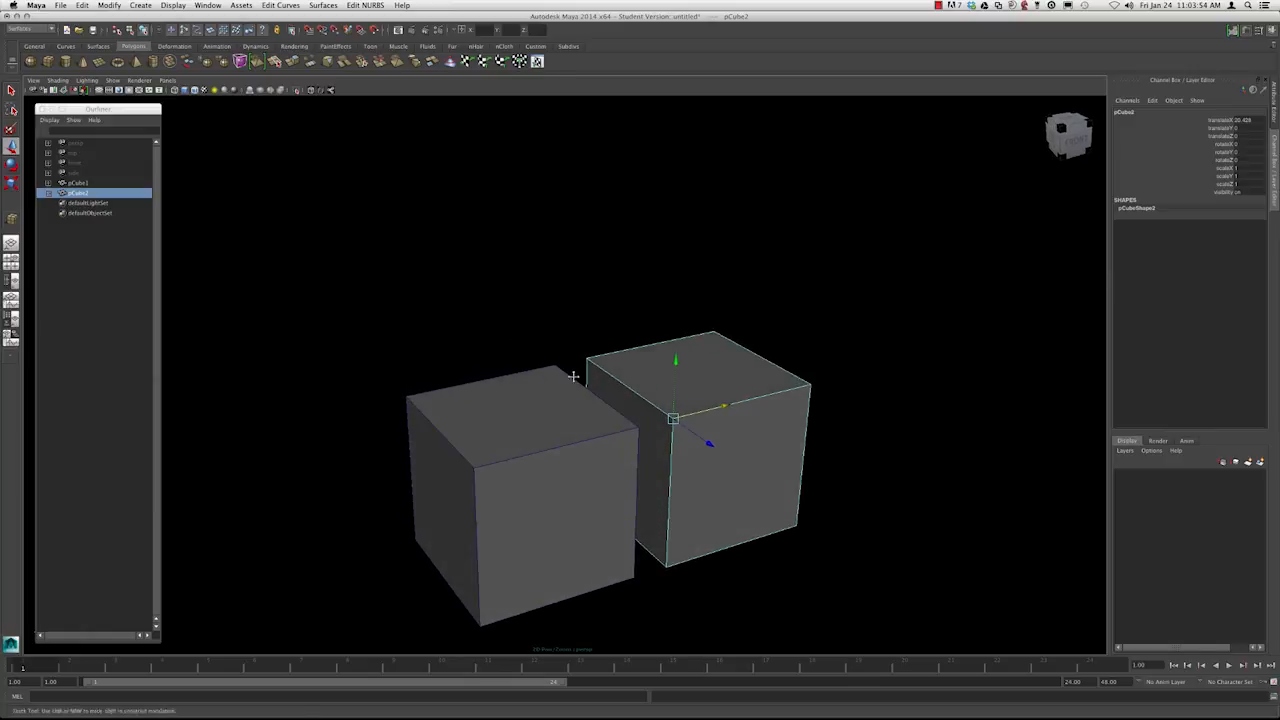
alt+drag(501, 371, 528, 376)
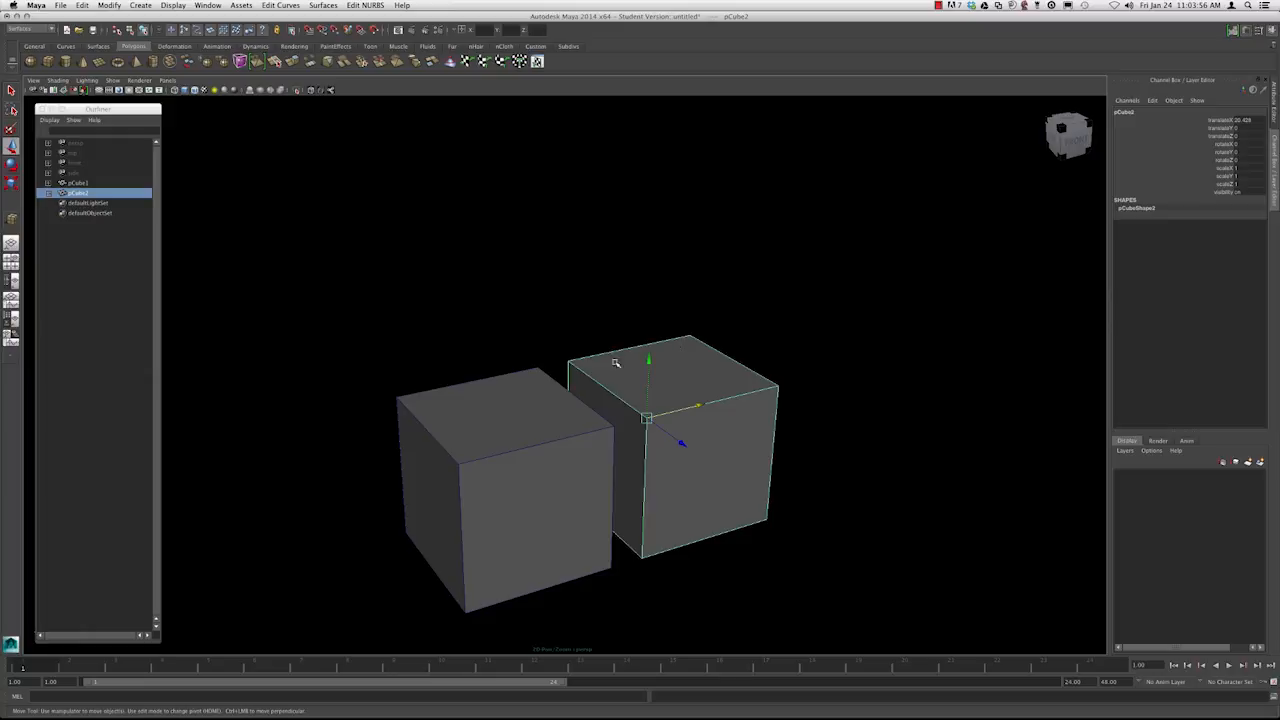
Move pCube2 freely upward and back from pCube1, keeping its pivot at the corner
drag(647, 418, 606, 376)
key(v)
alt+middle_drag(583, 340, 600, 339)
drag(563, 416, 531, 266)
alt+right_drag(531, 266, 568, 288)
alt+drag(568, 288, 597, 306)
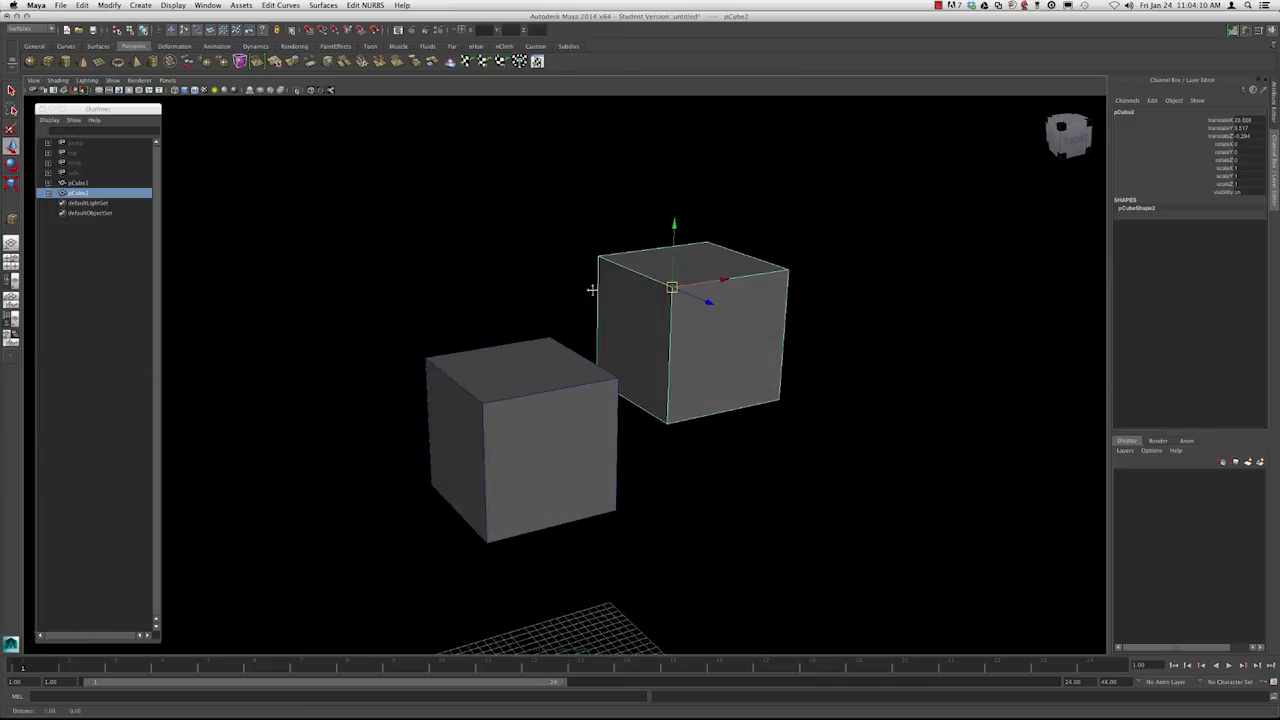
Snap pCube2's corner pivot back onto pCube1's upper front right corner, and slide the cube along X to about 31.5
alt+middle_drag(592, 290, 542, 336)
alt+right_drag(542, 336, 638, 343)
click(628, 277)
alt+drag(638, 343, 518, 341)
click(628, 279)
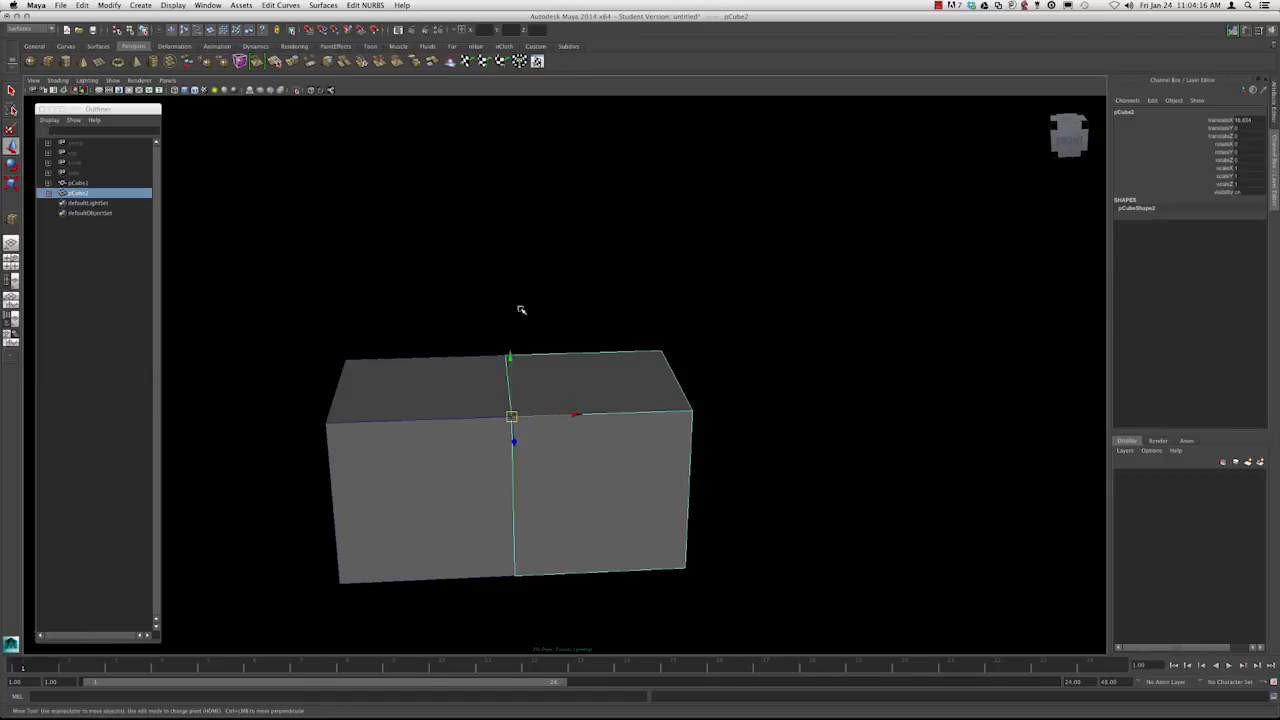
alt+drag(511, 410, 763, 385)
alt+drag(683, 366, 609, 367)
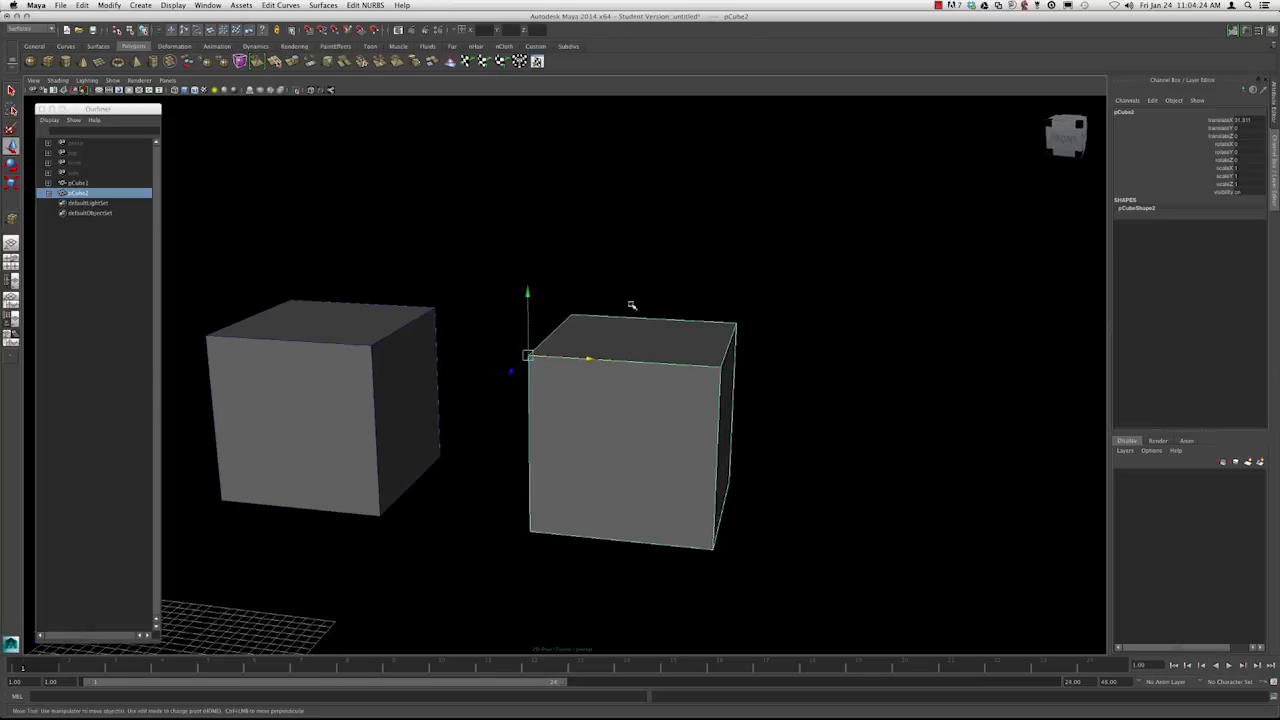
Center pCube2's pivot within the cube
alt+drag(692, 403, 596, 297)
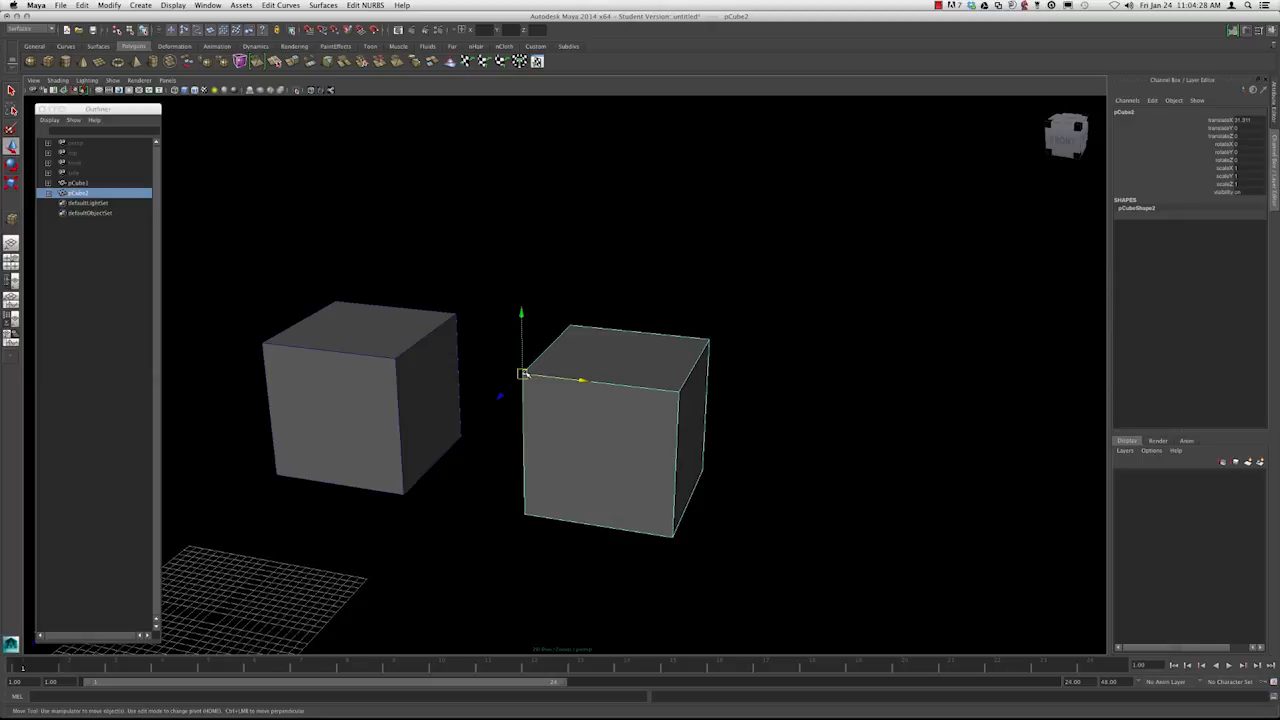
alt+drag(579, 325, 586, 294)
alt+drag(710, 410, 645, 392)
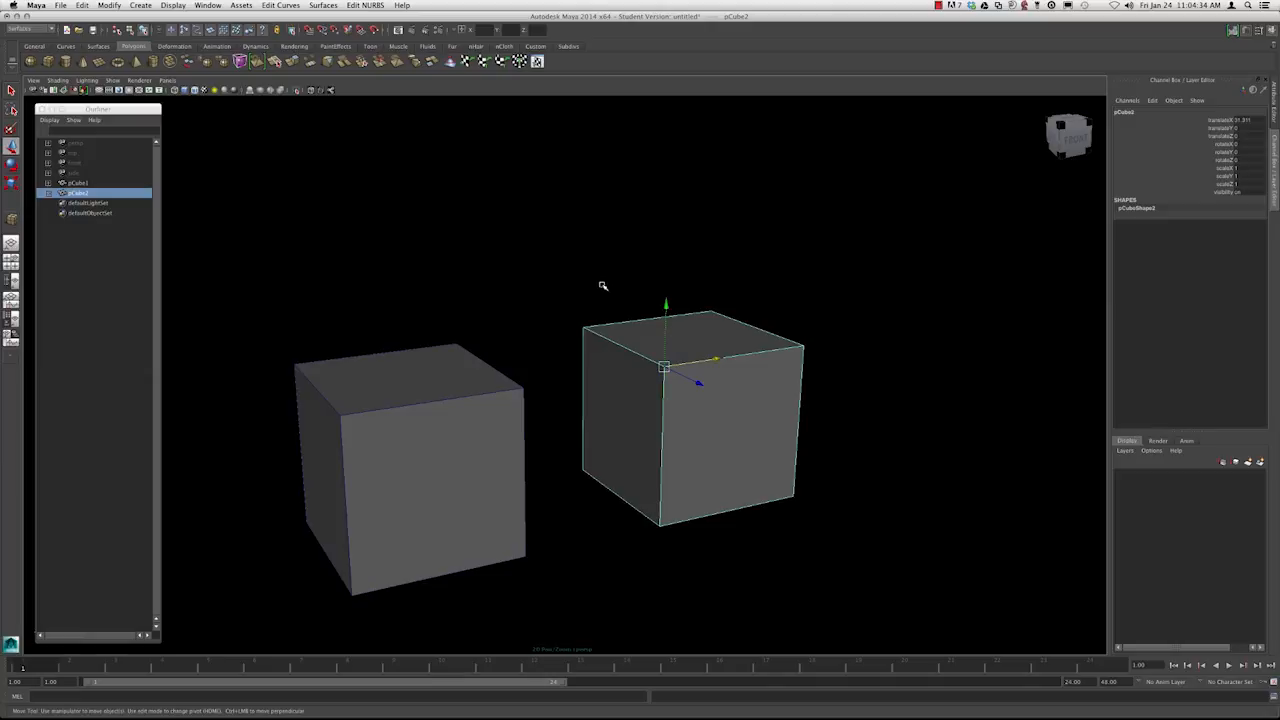
click(110, 5)
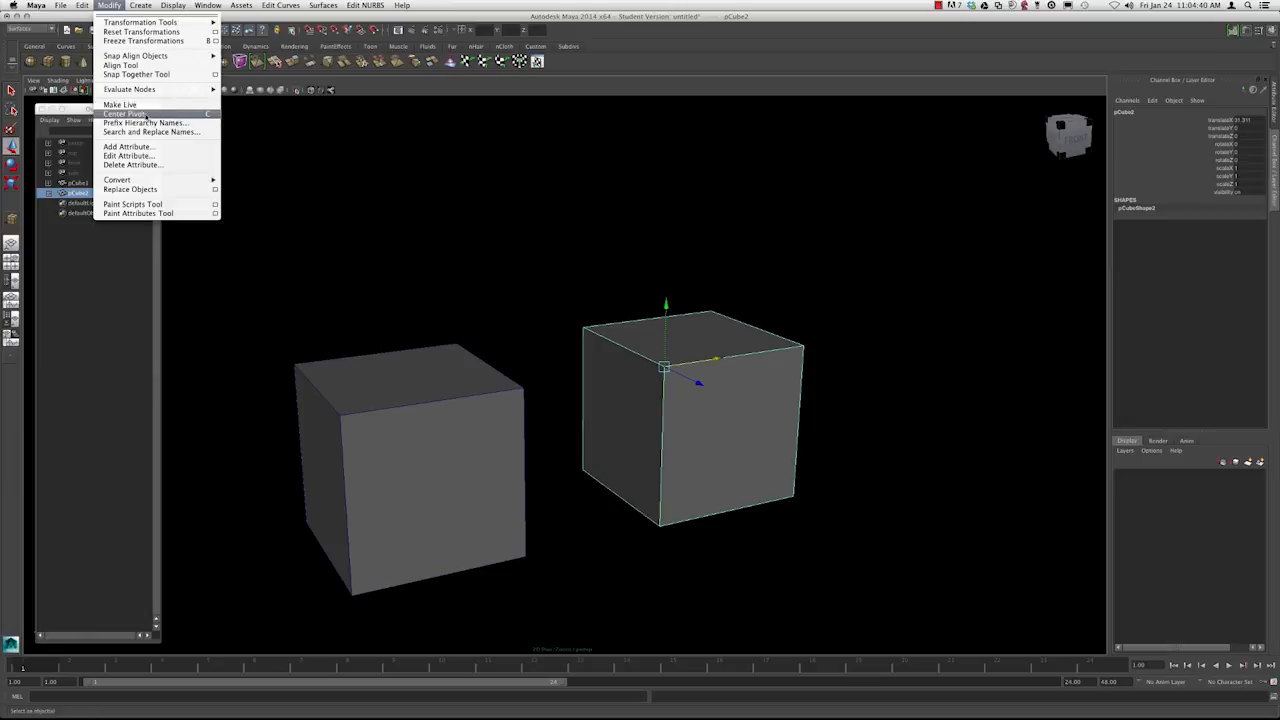
click(155, 114)
alt+drag(634, 240, 601, 278)
alt+drag(606, 401, 700, 364)
Move pCube2's pivot to its upper back right corner, and center the pivot again
key(d)
click(109, 5)
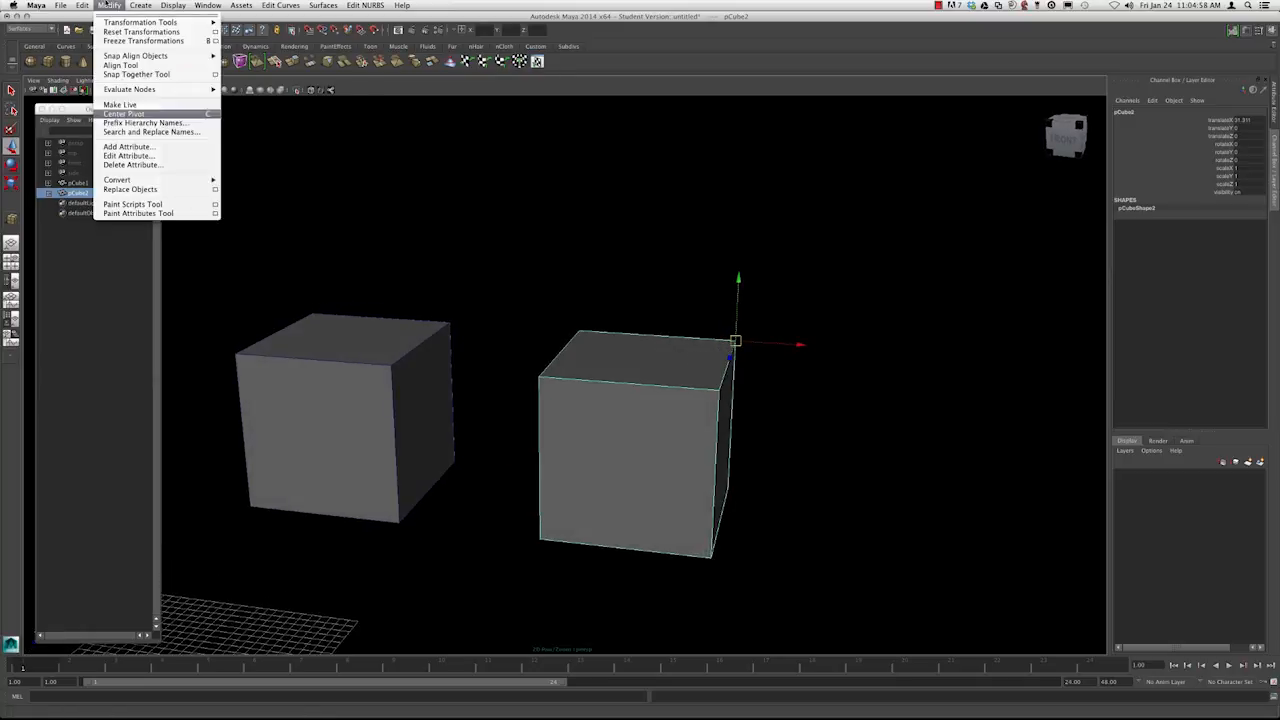
click(120, 113)
Delete pCube2 and select pCube1
alt+drag(624, 293, 681, 340)
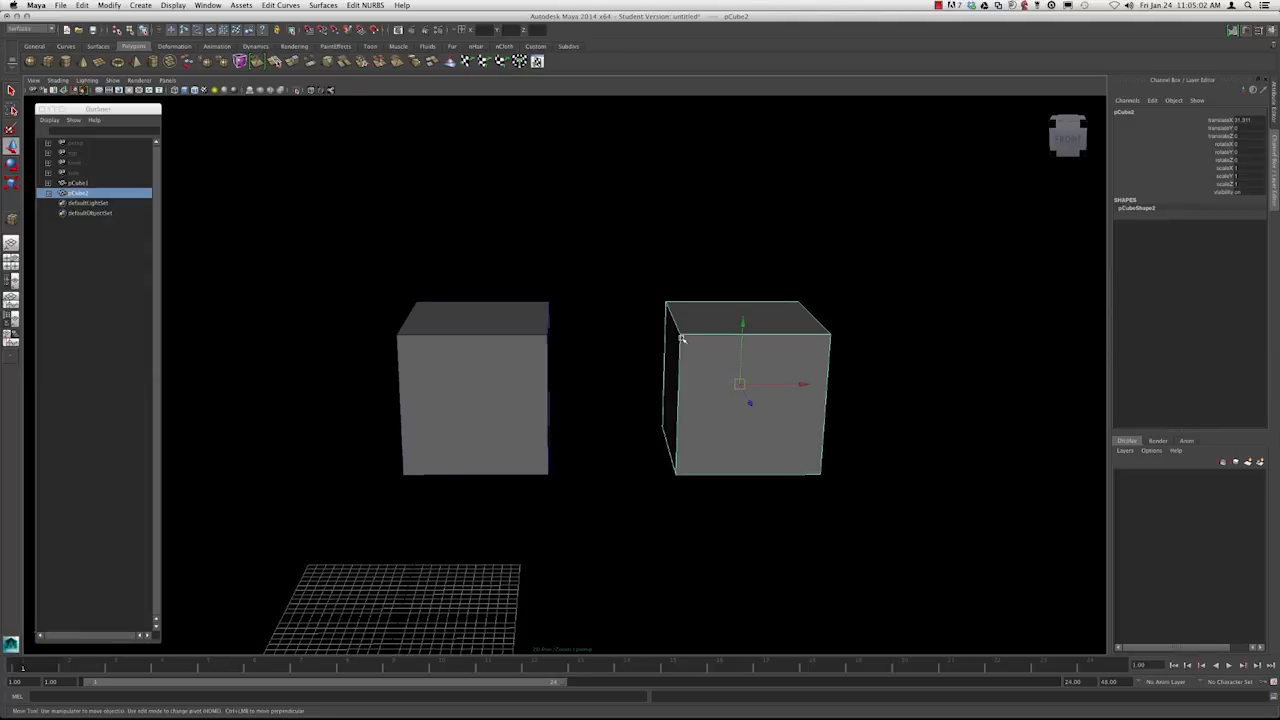
key(Delete)
click(447, 332)
alt+middle_drag(443, 329, 537, 237)
alt+drag(537, 237, 558, 264)
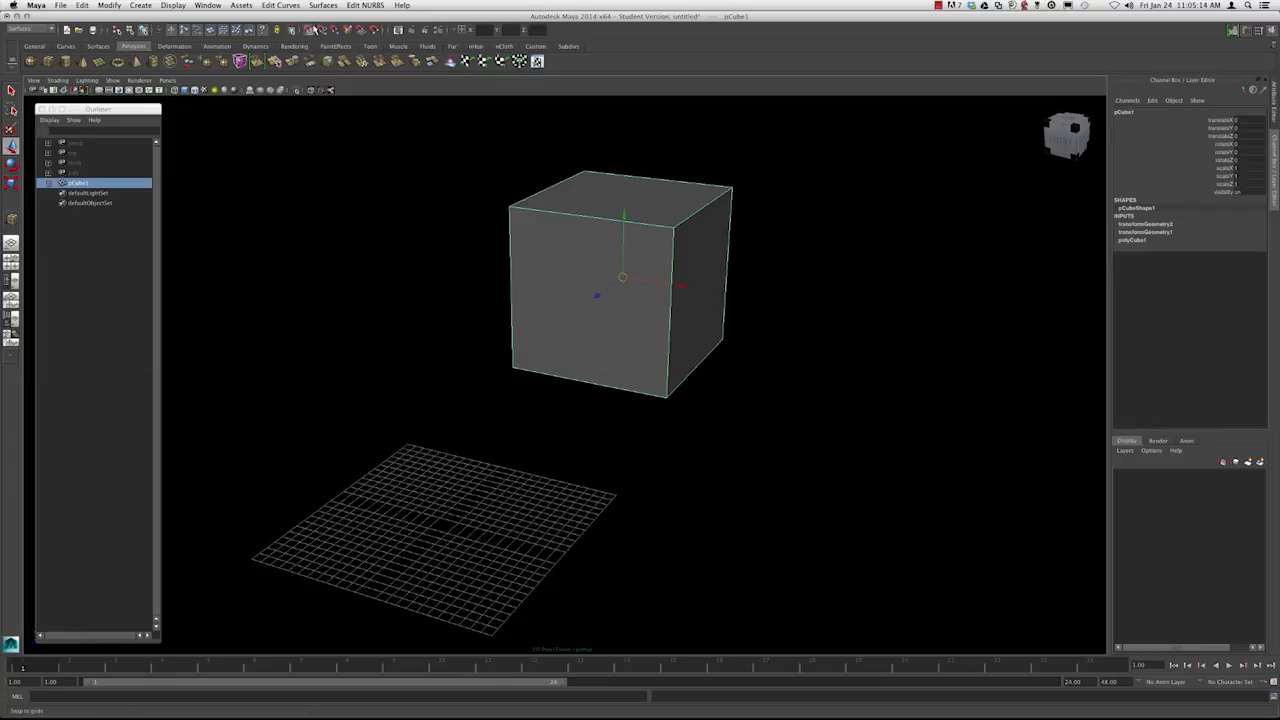
Move pCube1 down onto the grid with grid snapping, to about Translate -7.9, -17.5, 2.9, and turn grid snapping off
click(313, 33)
drag(622, 277, 440, 406)
drag(472, 437, 575, 449)
alt+middle_drag(511, 355, 534, 266)
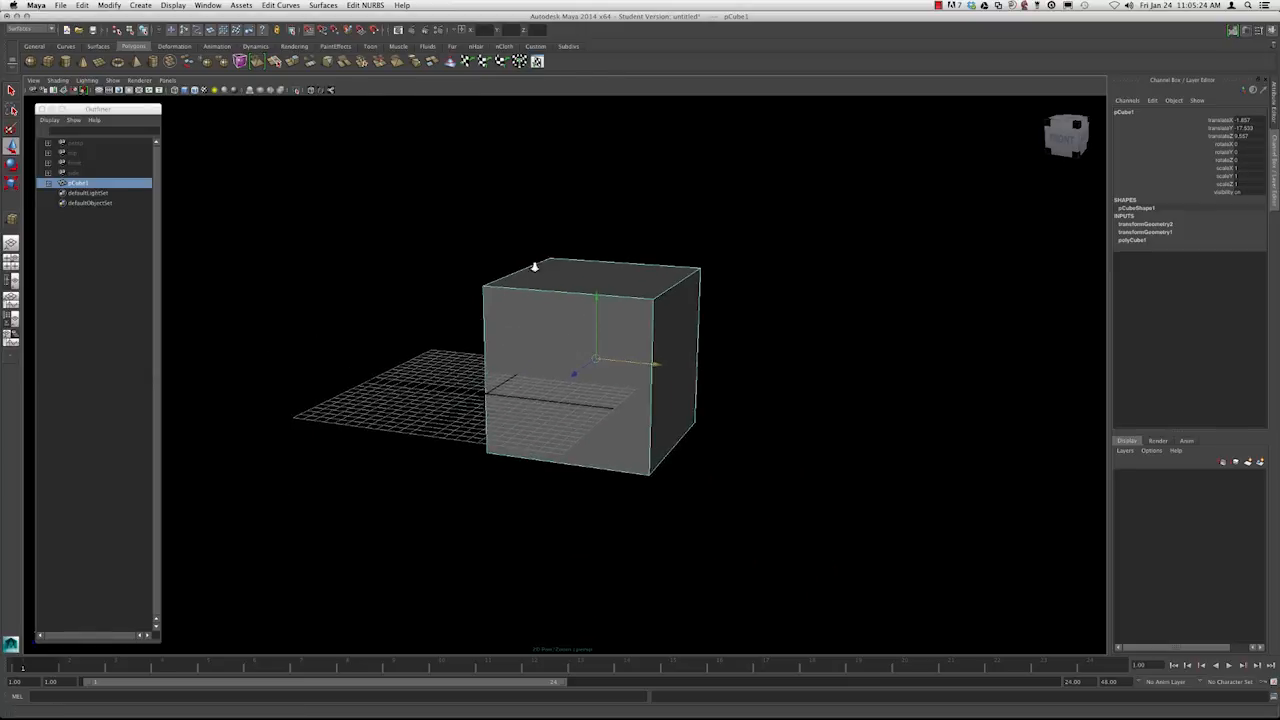
alt+right_drag(534, 266, 606, 323)
drag(600, 352, 565, 328)
click(305, 31)
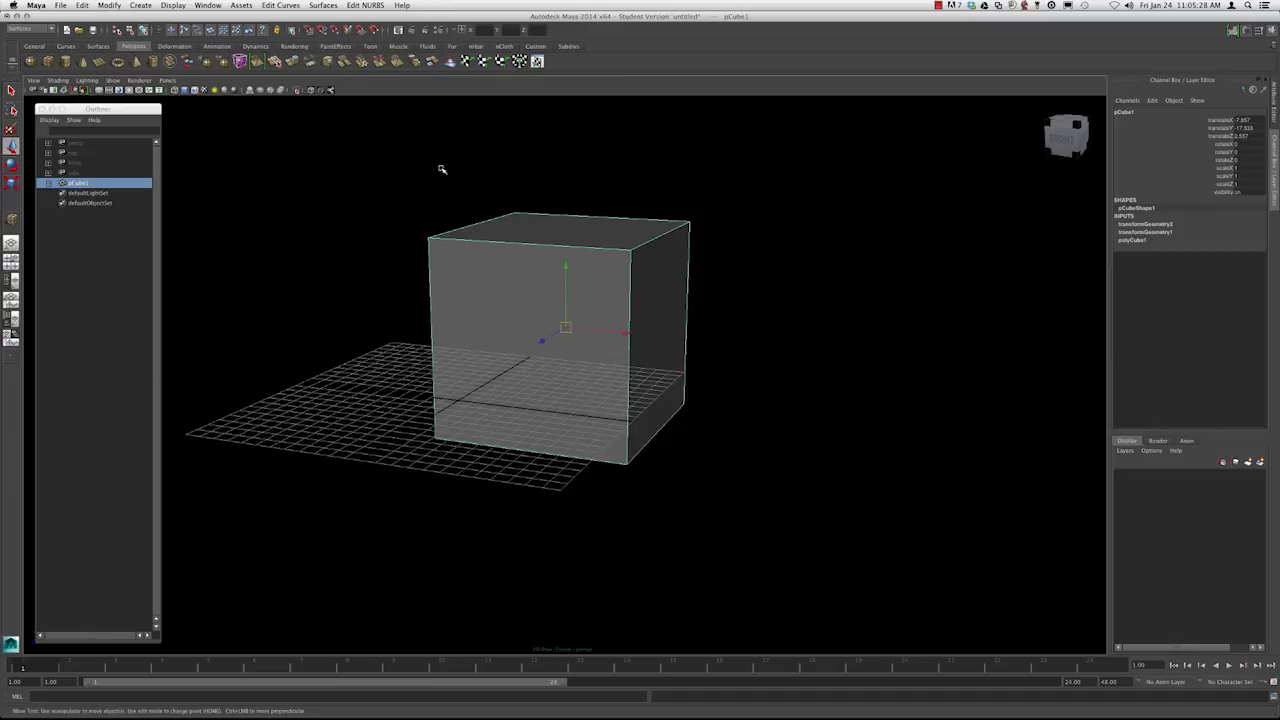
Slide pCube1 along X to about -4.9, and snap its pivot to the cube's lower front left corner
drag(566, 328, 687, 319)
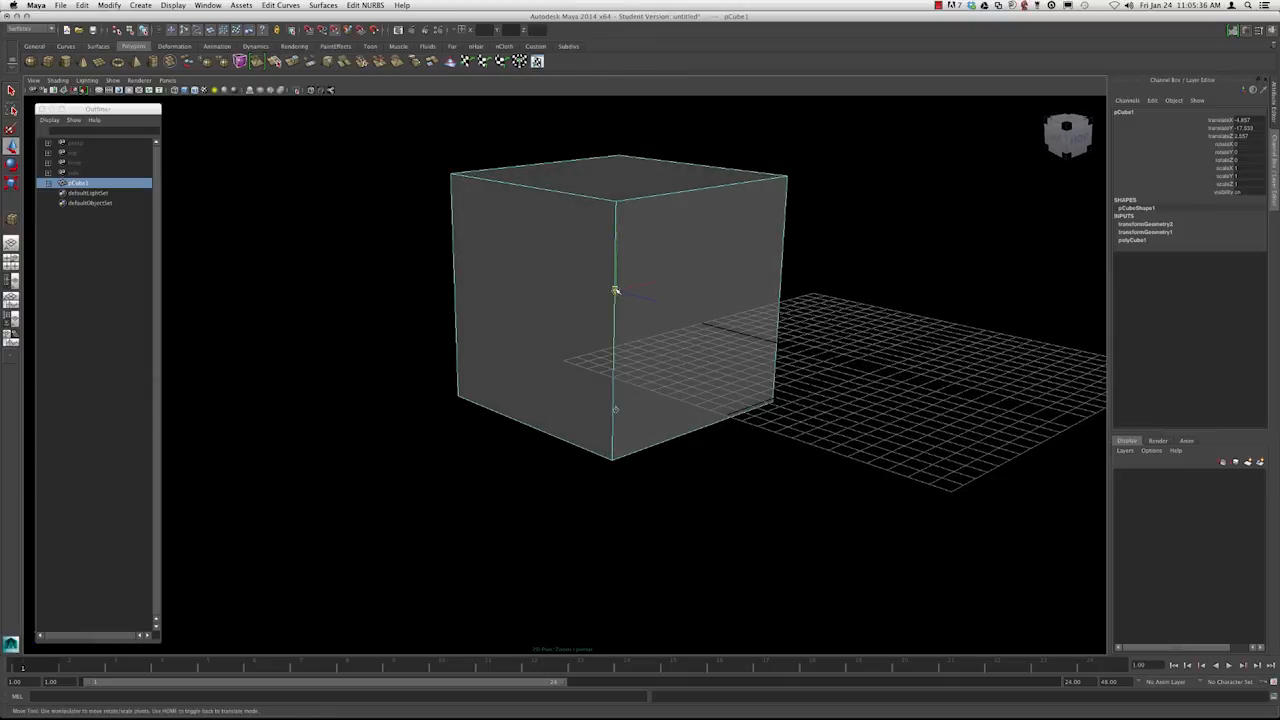
drag(616, 291, 616, 292)
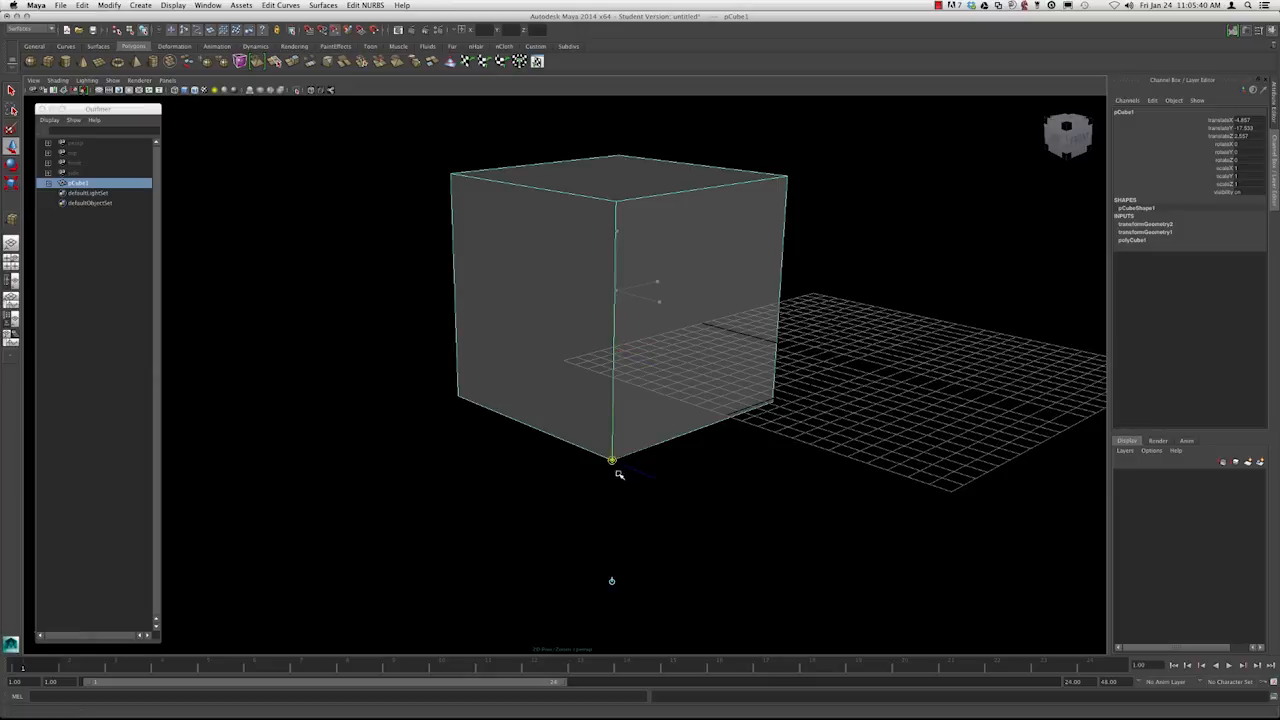
alt+drag(543, 443, 462, 432)
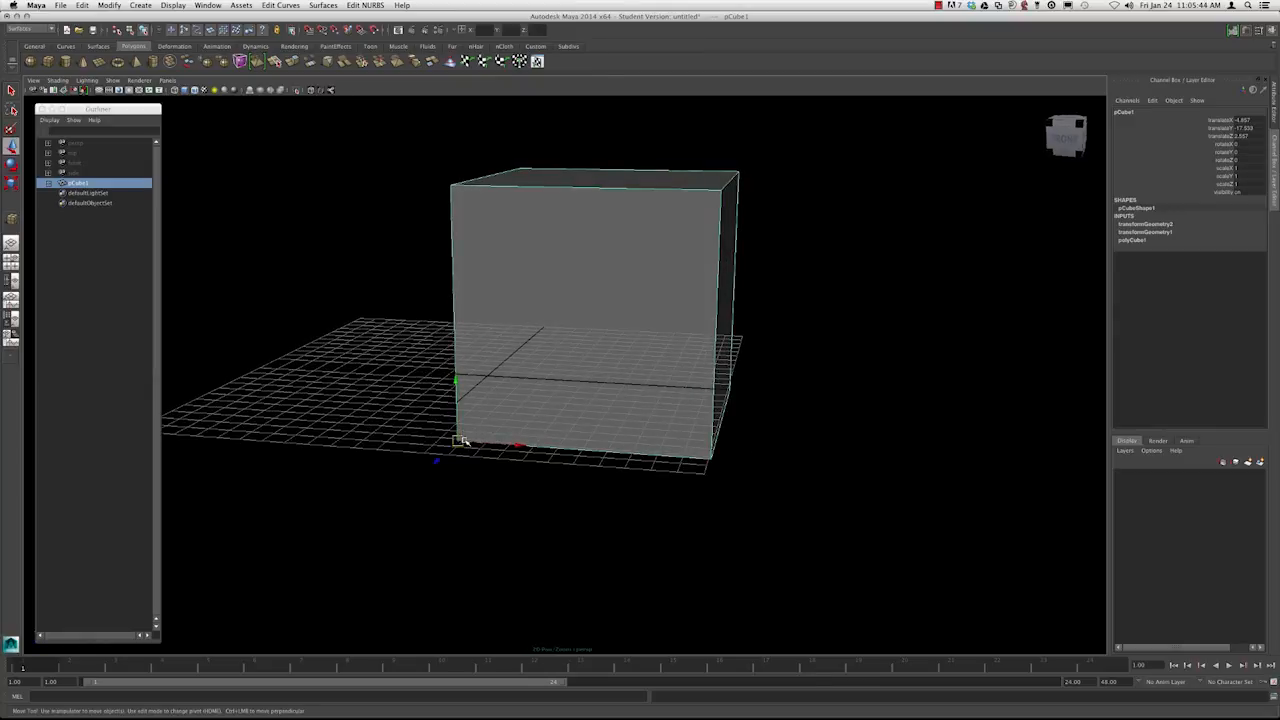
Snap pCube1 by its corner pivot onto the front edge of the grid
mouse_move(464, 440)
mouse_down()
mouse_move(495, 372)
mouse_move(466, 372)
mouse_move(528, 374)
mouse_move(451, 371)
mouse_move(602, 397)
mouse_move(534, 391)
mouse_move(377, 491)
mouse_move(569, 289)
mouse_move(437, 426)
mouse_move(460, 415)
mouse_up()
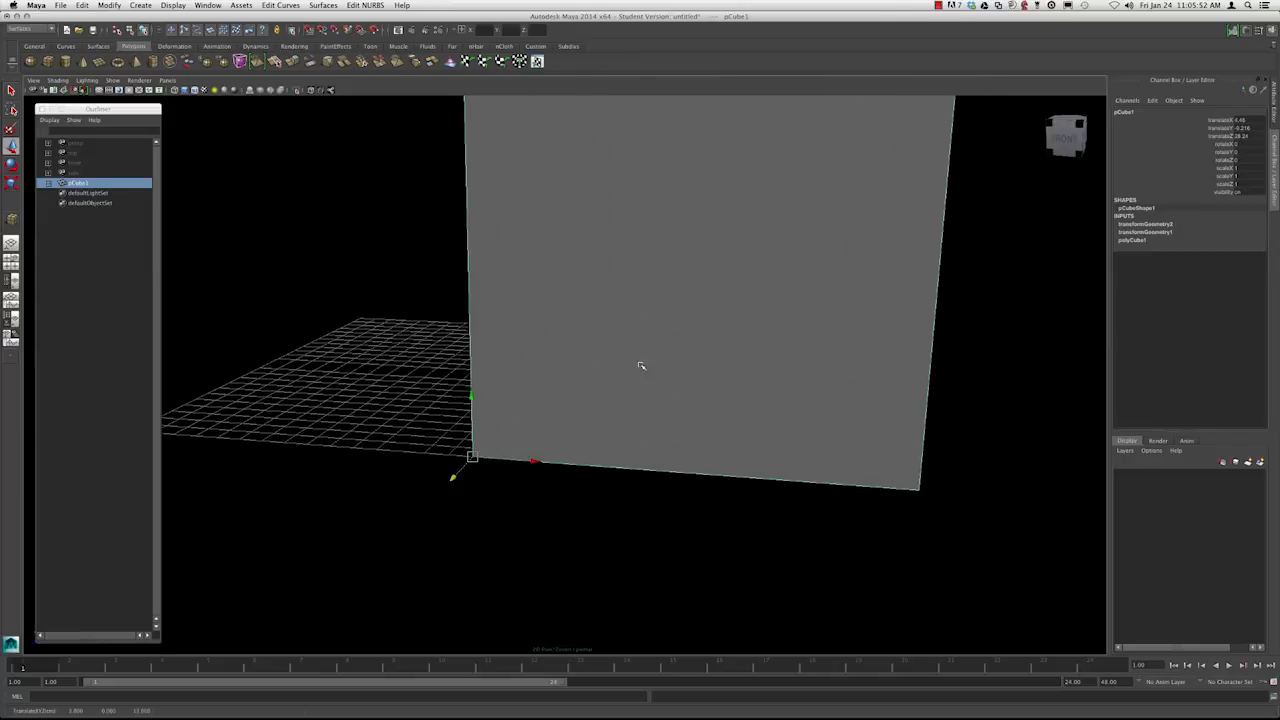
alt+right_drag(682, 350, 446, 289)
alt+drag(446, 289, 433, 313)
click(534, 291)
click(594, 308)
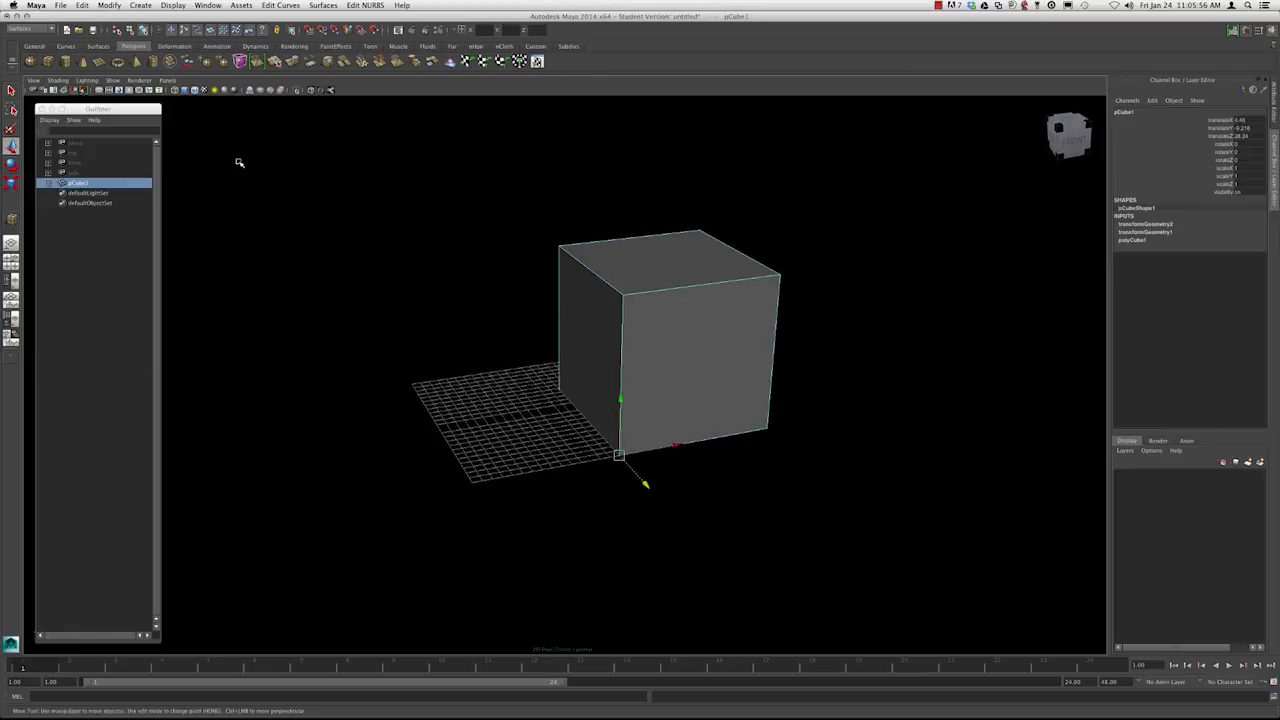
Start the CV Curve Tool with its settings shown, and move the Outliner clear of them
click(111, 6)
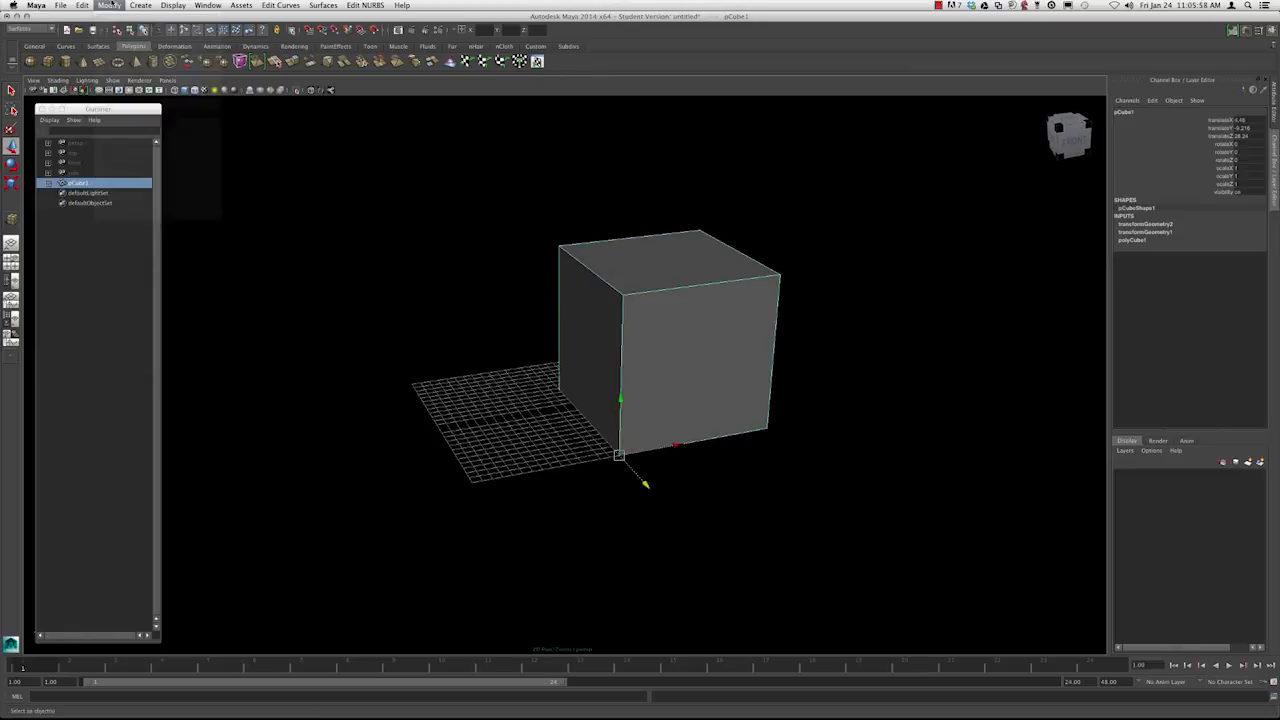
click(140, 5)
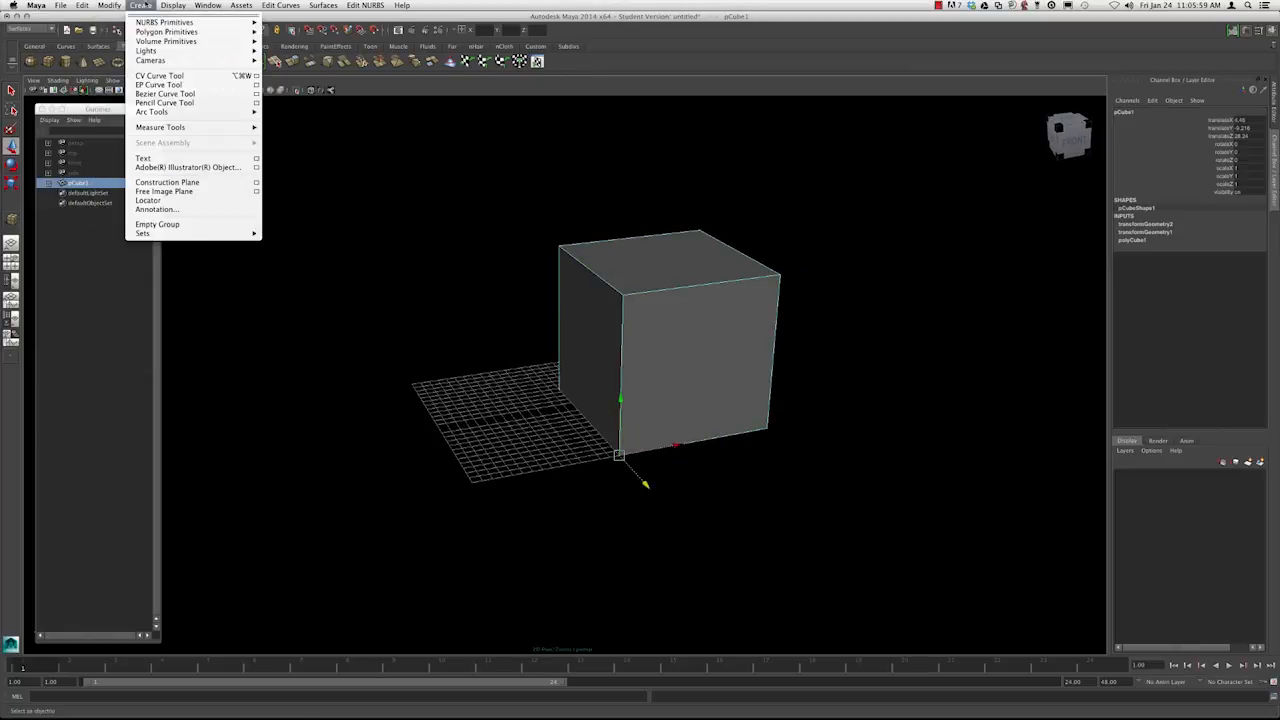
click(256, 76)
drag(98, 108, 293, 102)
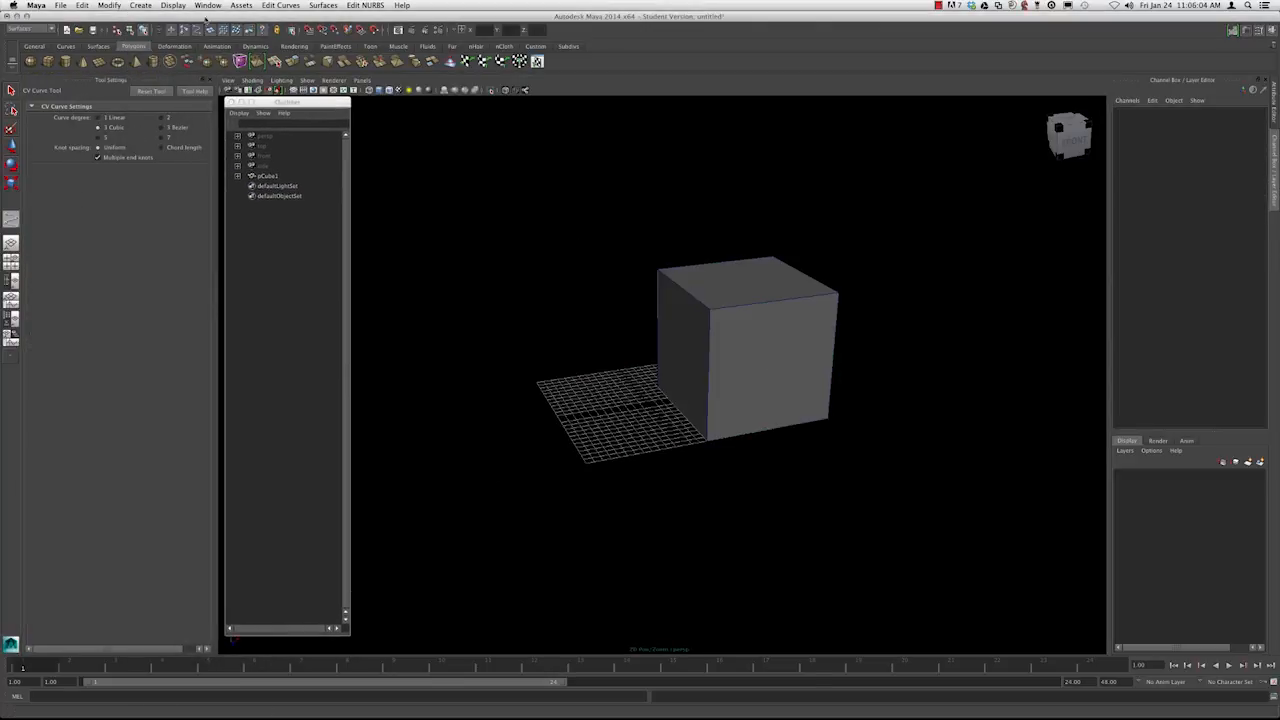
click(141, 5)
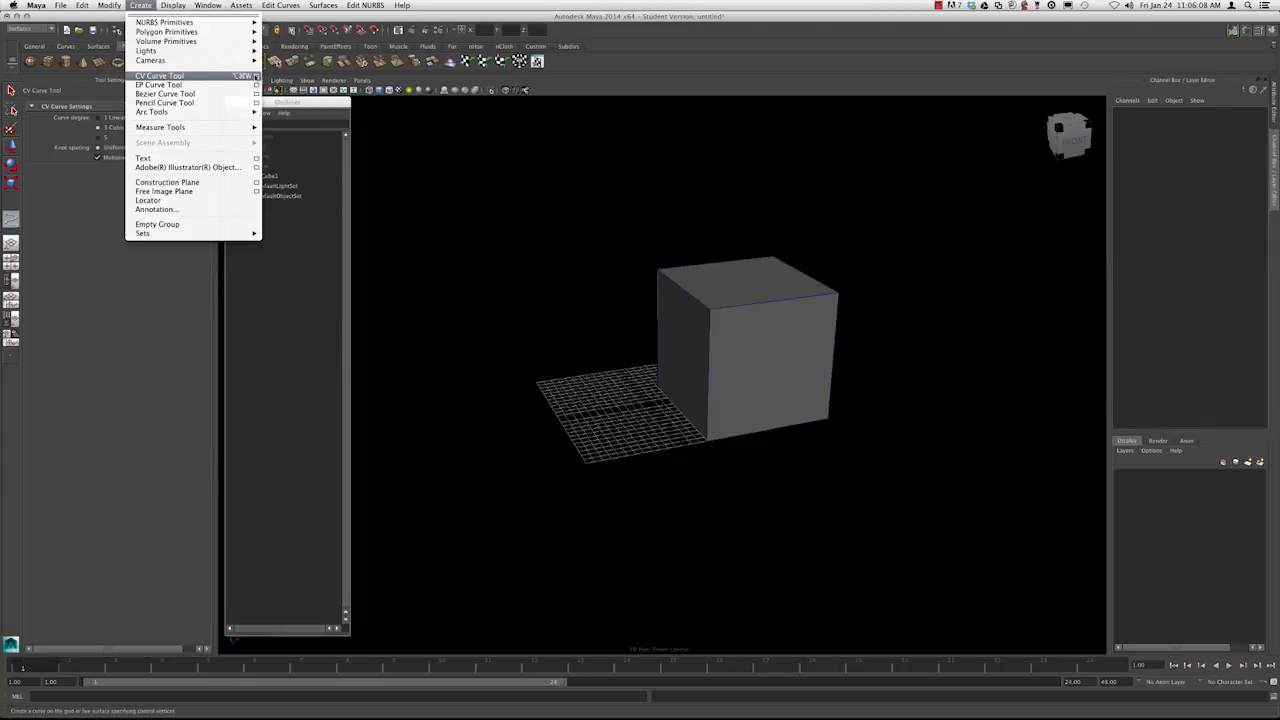
click(256, 76)
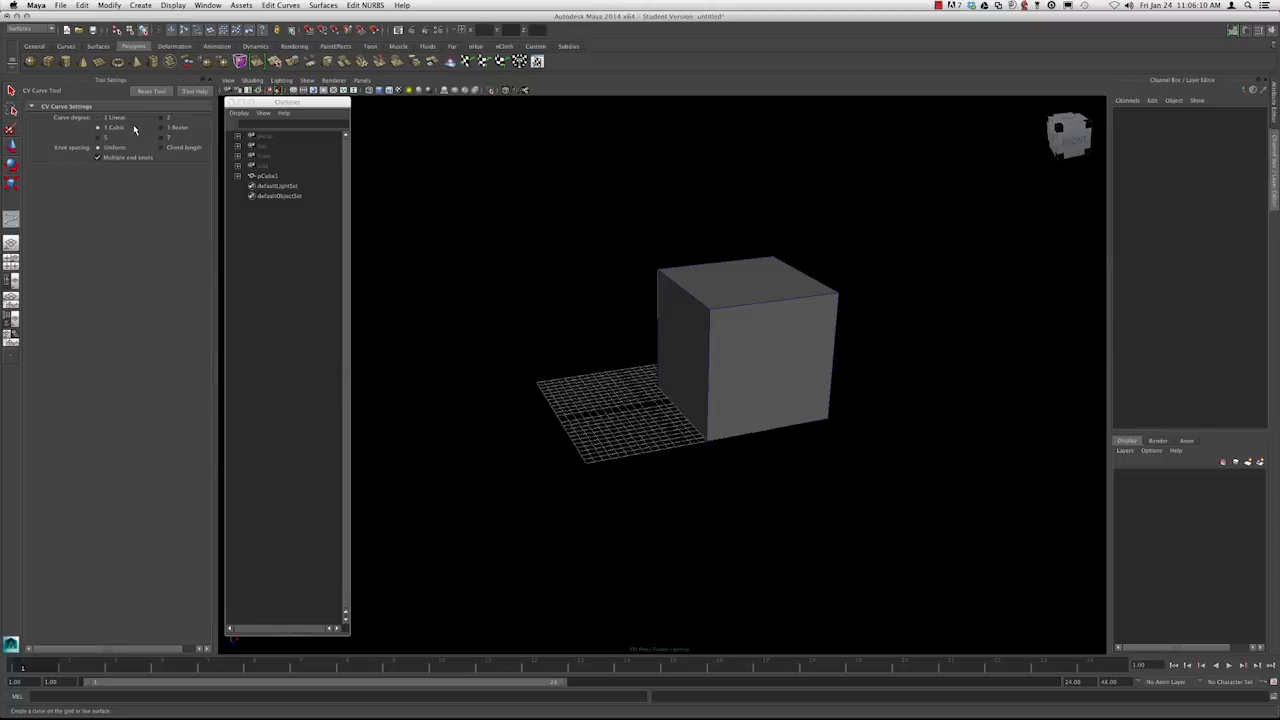
Draw a wavy cubic CV curve on the ground plane in front of pCube1 and finish it
alt+right_drag(560, 331, 523, 323)
alt+drag(523, 323, 494, 309)
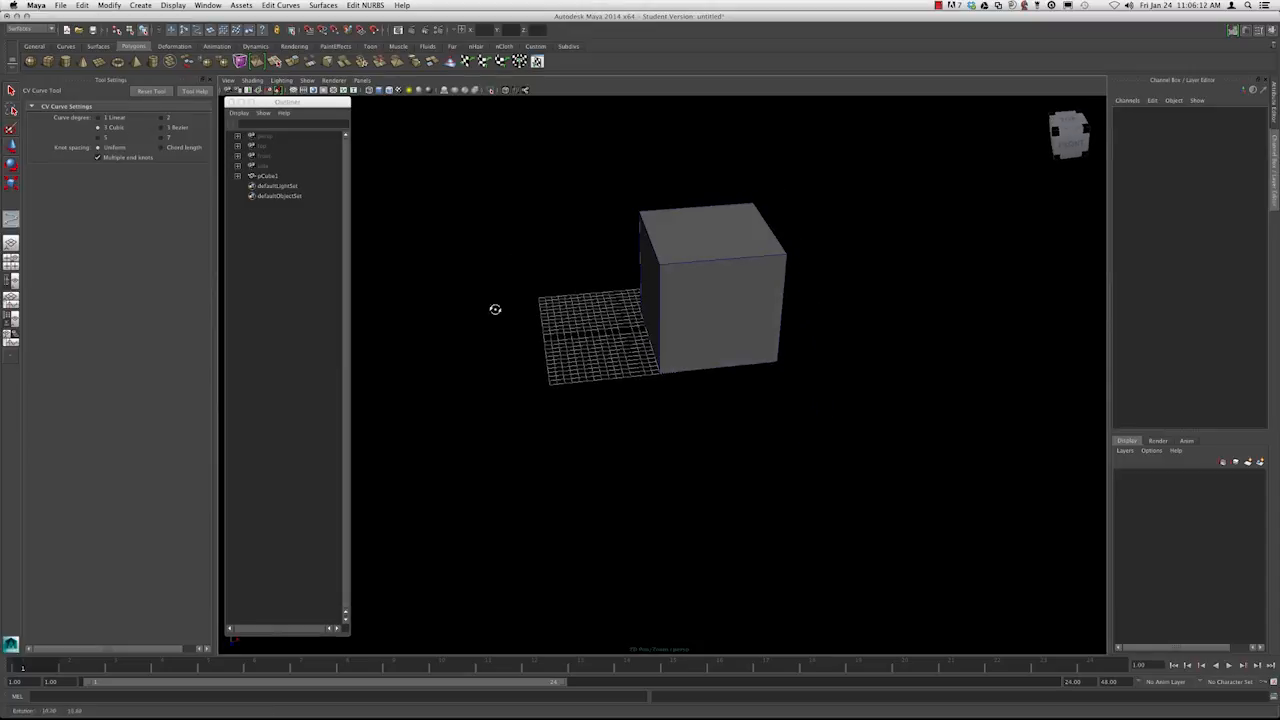
click(480, 503)
click(512, 443)
click(551, 455)
click(558, 495)
click(589, 517)
click(654, 527)
click(660, 437)
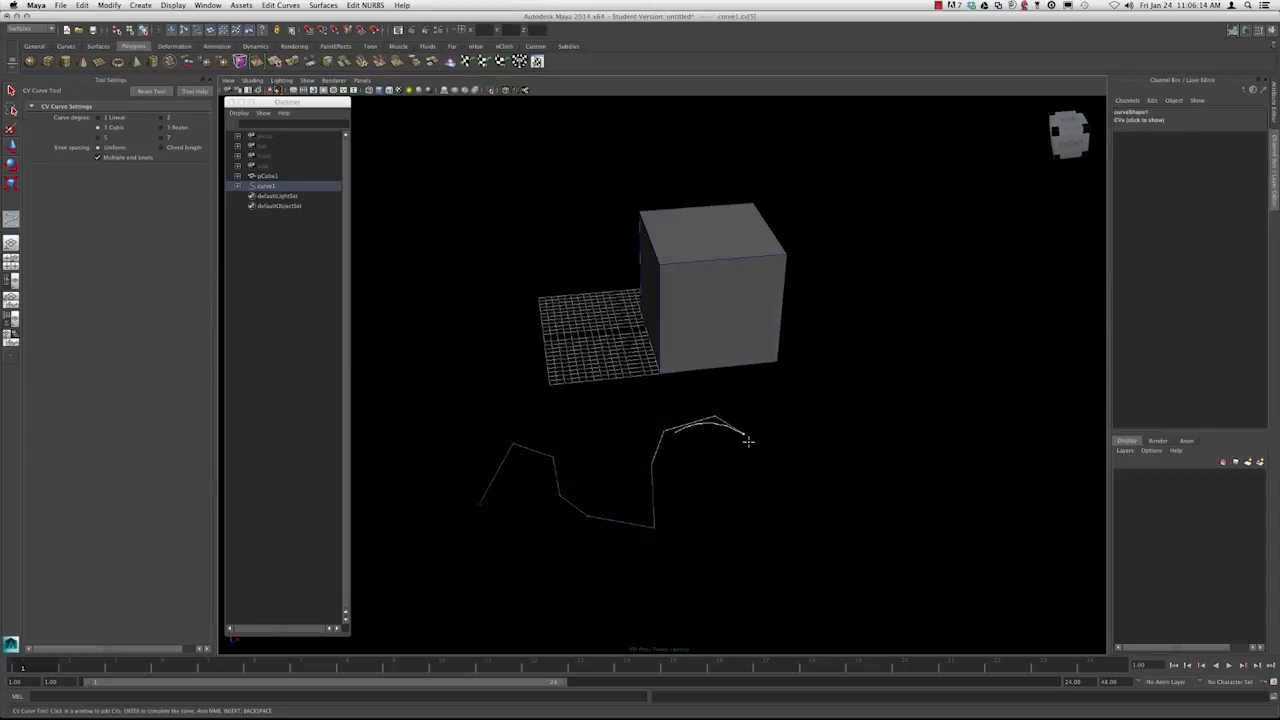
key(w)
Select curve1 in the viewport with the Move tool
alt+drag(704, 448, 768, 420)
alt+middle_drag(768, 420, 646, 452)
click(671, 248)
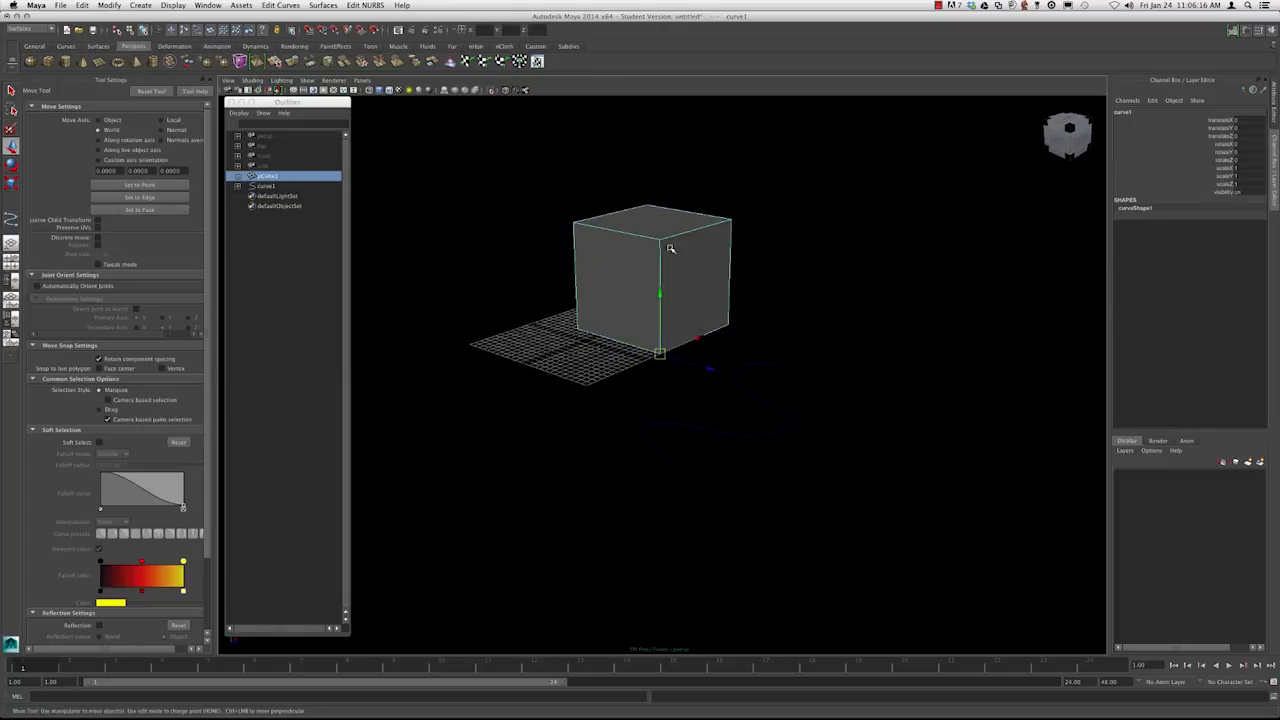
alt+middle_drag(650, 341, 614, 372)
mouse_move(614, 372)
alt+right_down()
mouse_move(620, 383)
mouse_move(601, 358)
alt+right_up()
mouse_move(601, 358)
alt+mouse_down()
mouse_move(597, 380)
mouse_move(608, 350)
alt+mouse_up()
alt+middle_drag(608, 350, 624, 322)
drag(750, 422, 716, 374)
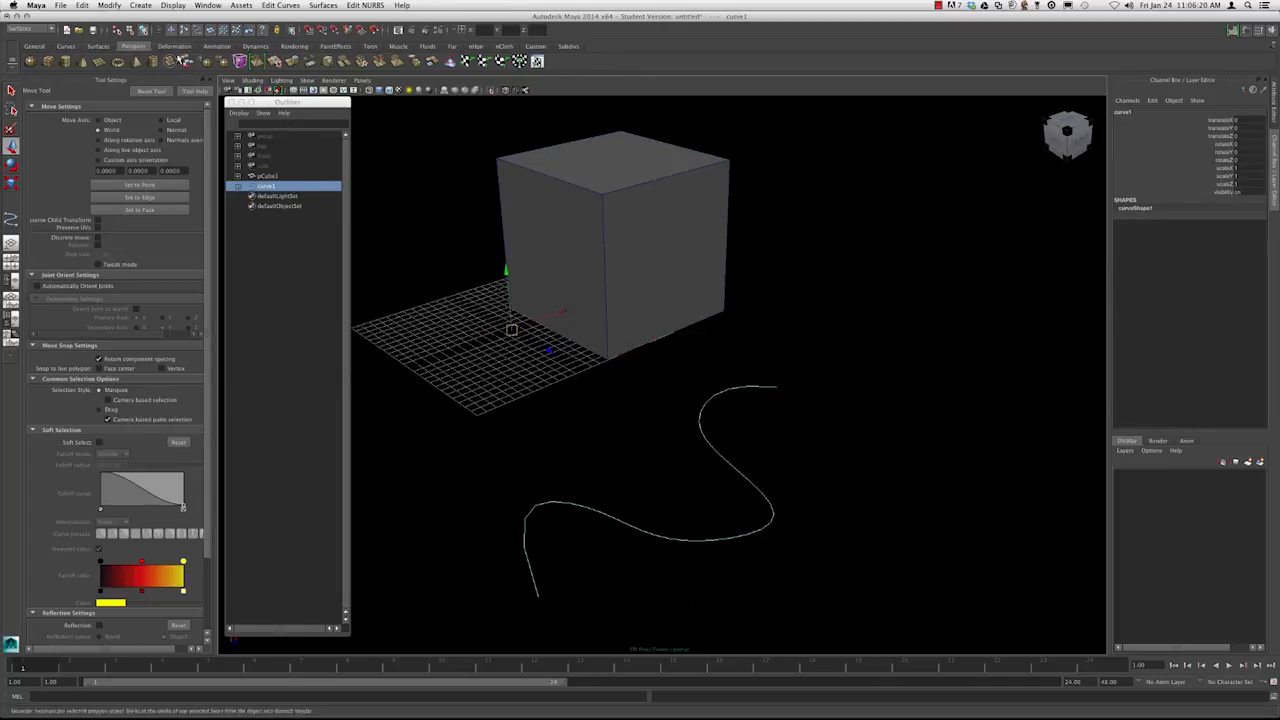
Close the tool settings and move the Outliner back to its former place
click(209, 80)
drag(290, 102, 97, 104)
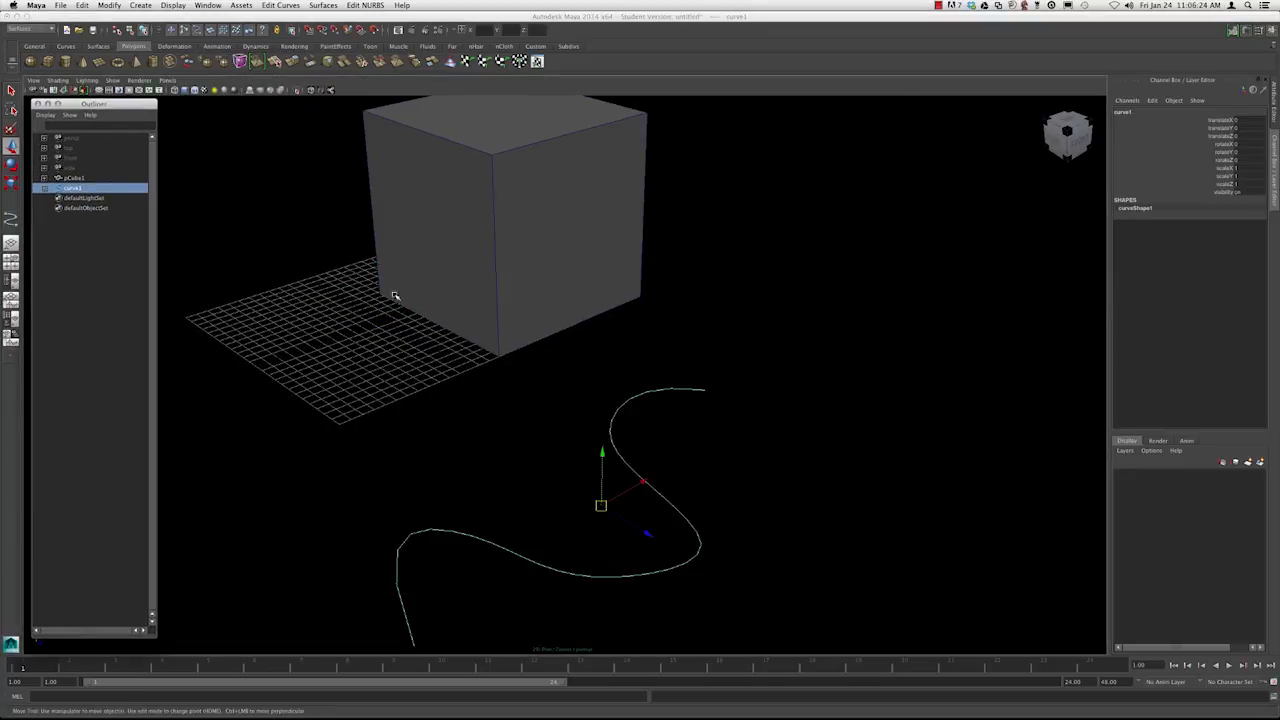
alt+middle_drag(397, 297, 421, 281)
scroll(446, 296, down, 5)
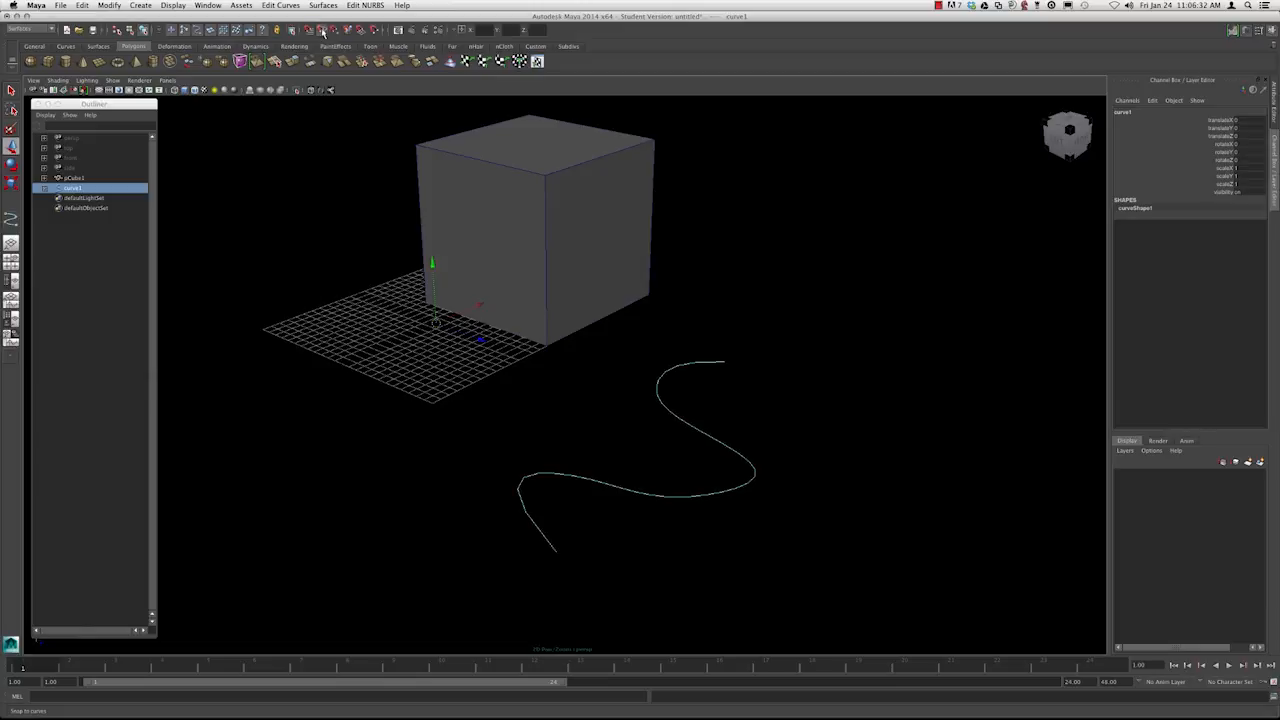
scroll(414, 273, up, 2)
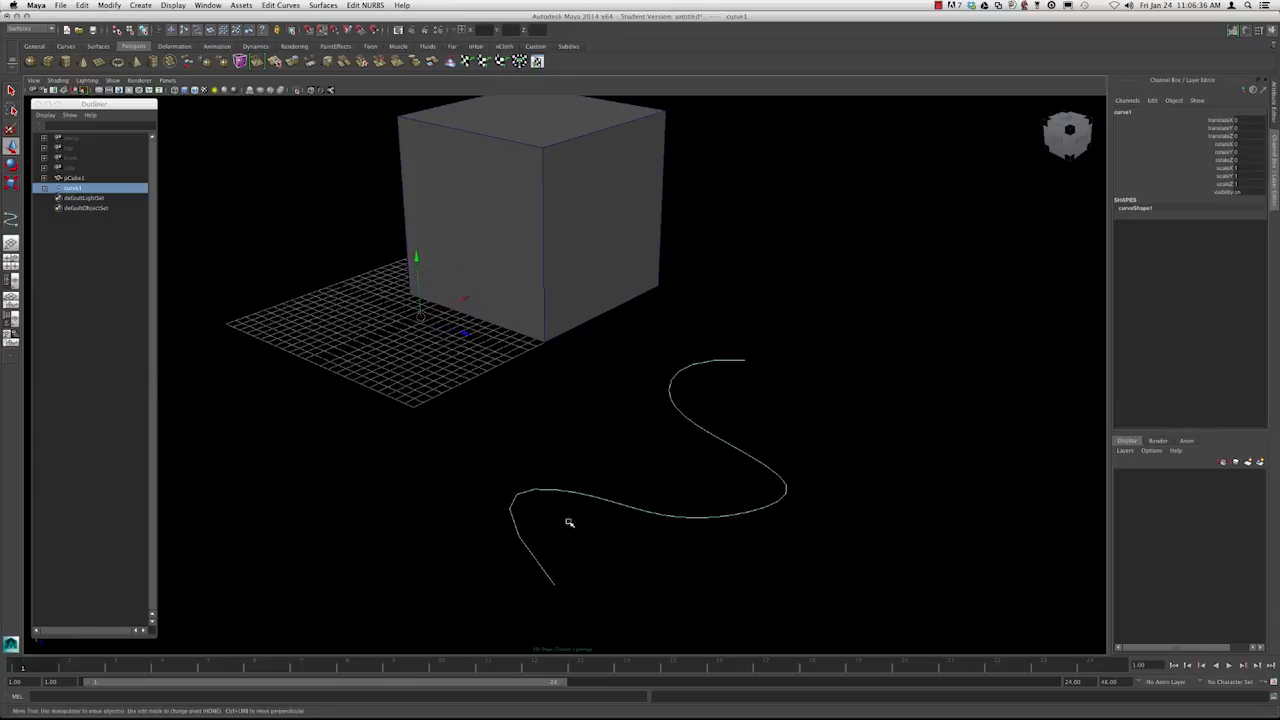
Turn on curve snapping and snap pCube1 by its lower corner pivot onto curve1
click(718, 202)
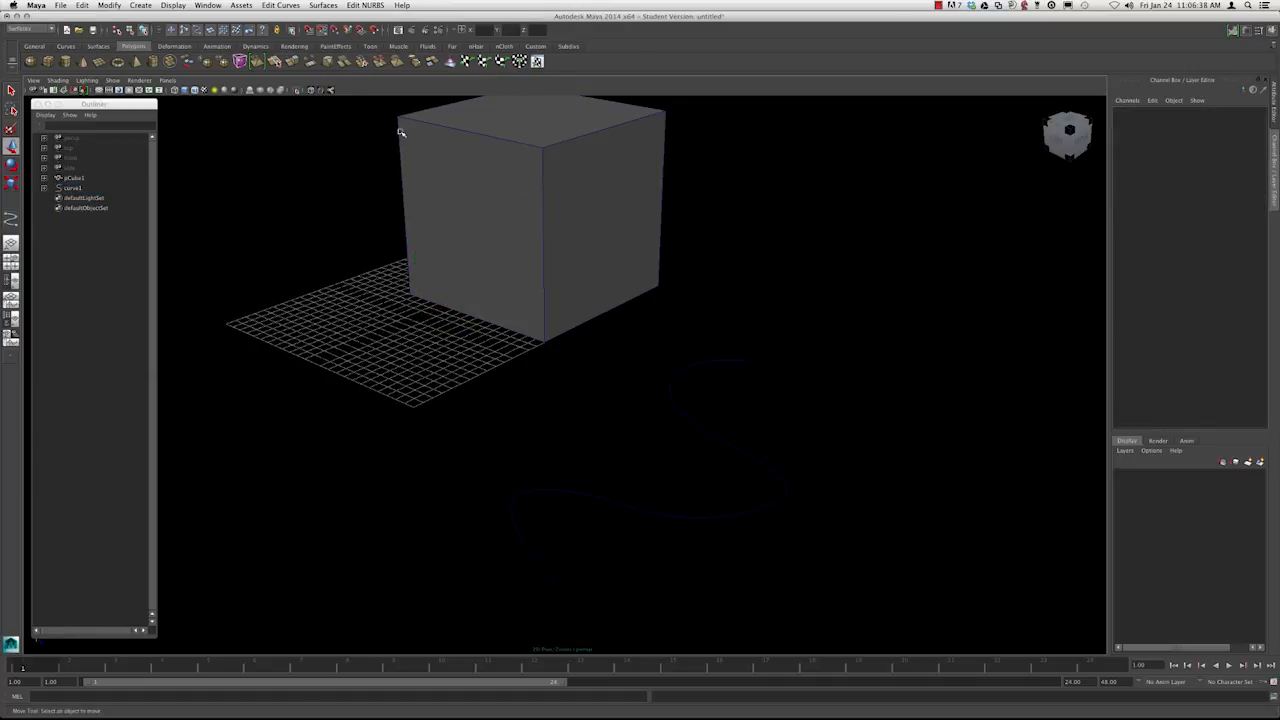
scroll(585, 225, down, 2)
drag(607, 144, 607, 150)
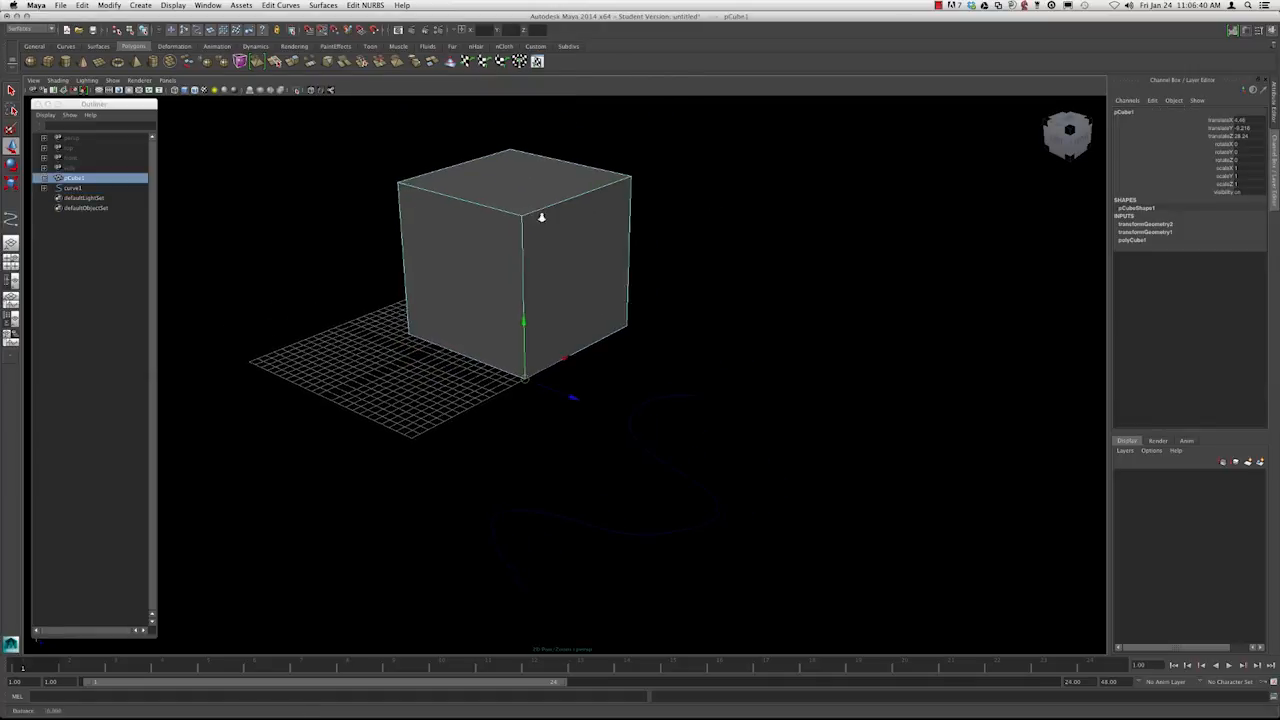
click(323, 32)
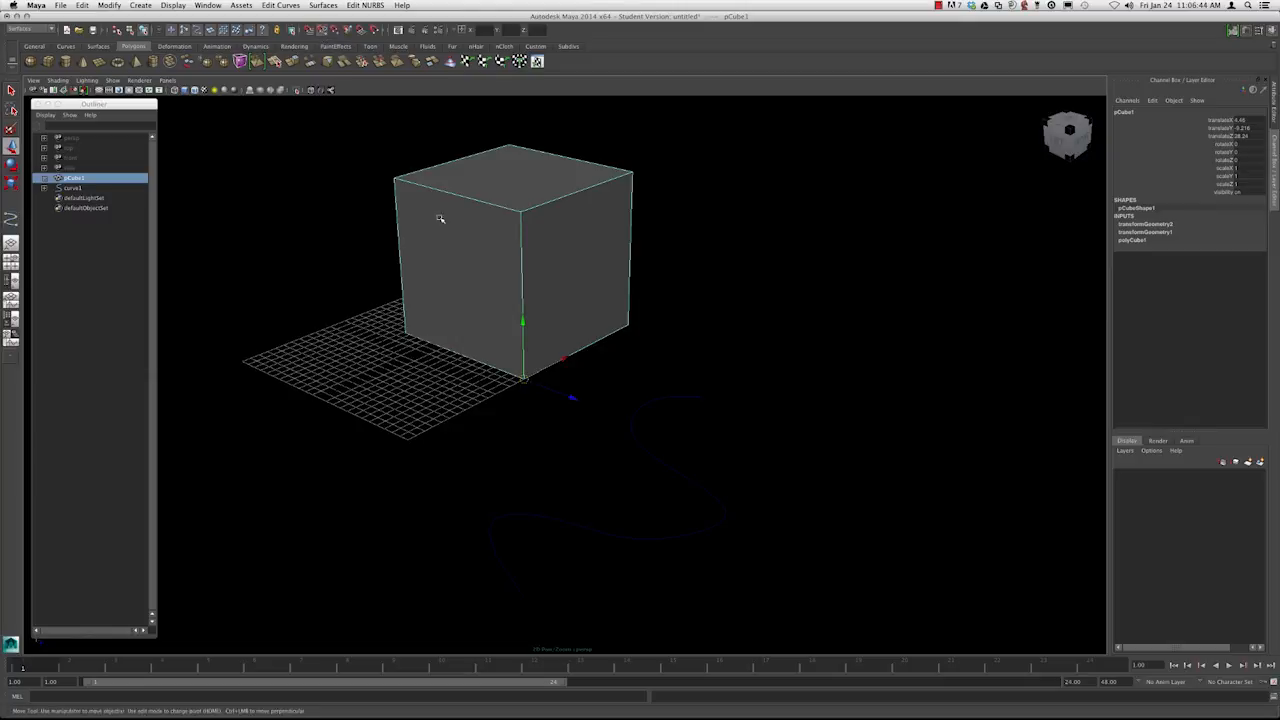
alt+drag(604, 383, 521, 384)
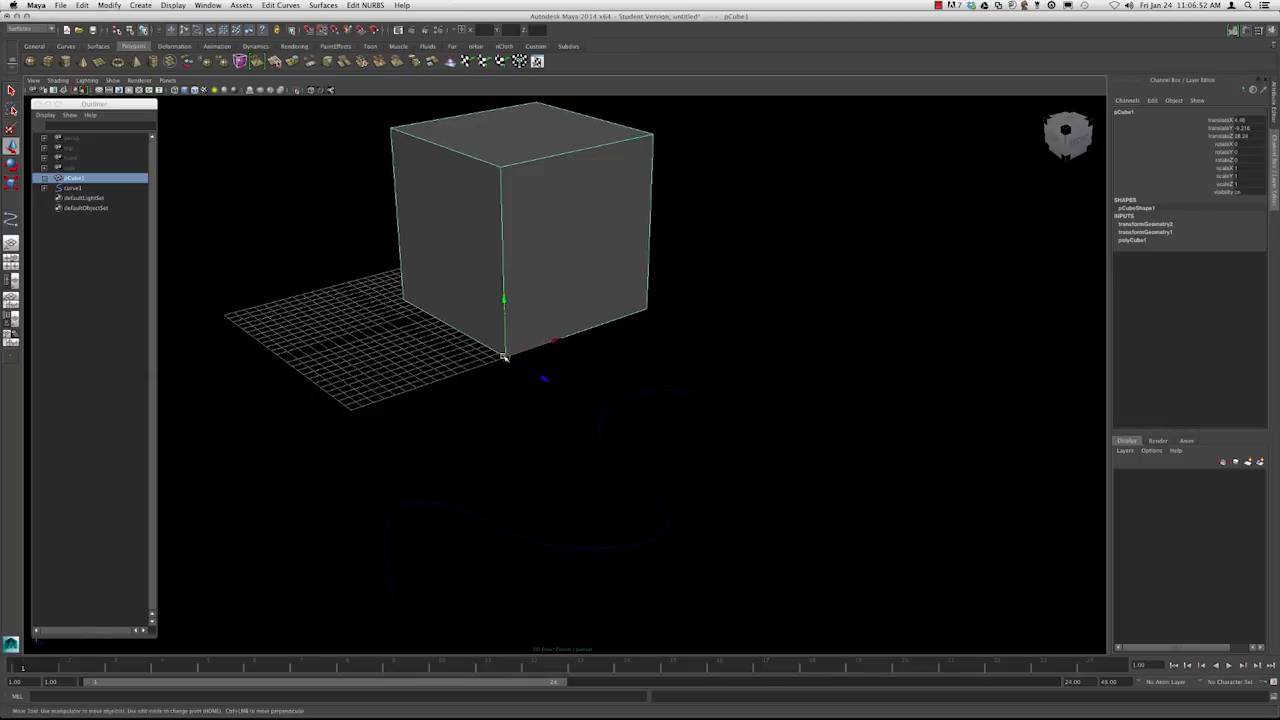
drag(509, 357, 494, 524)
alt+right_drag(776, 428, 640, 384)
alt+drag(640, 384, 759, 407)
Select curve1 under the cube and delete it
click(704, 417)
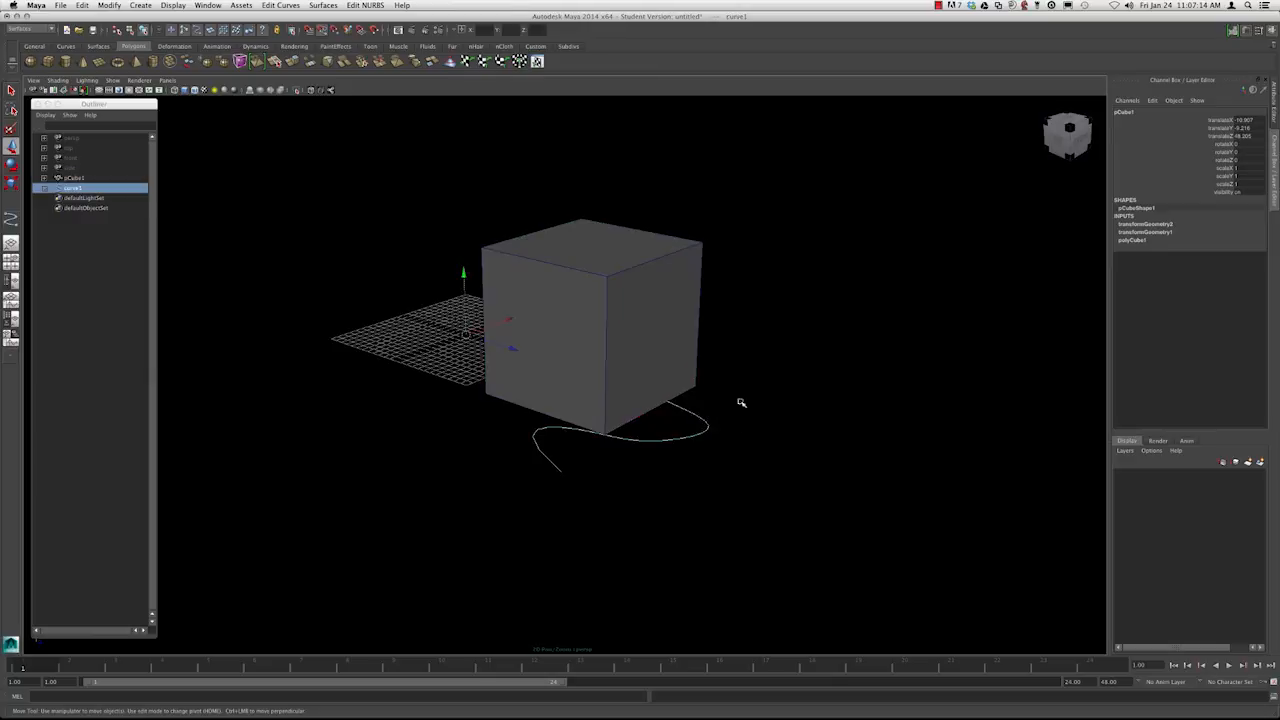
click(740, 401)
click(604, 336)
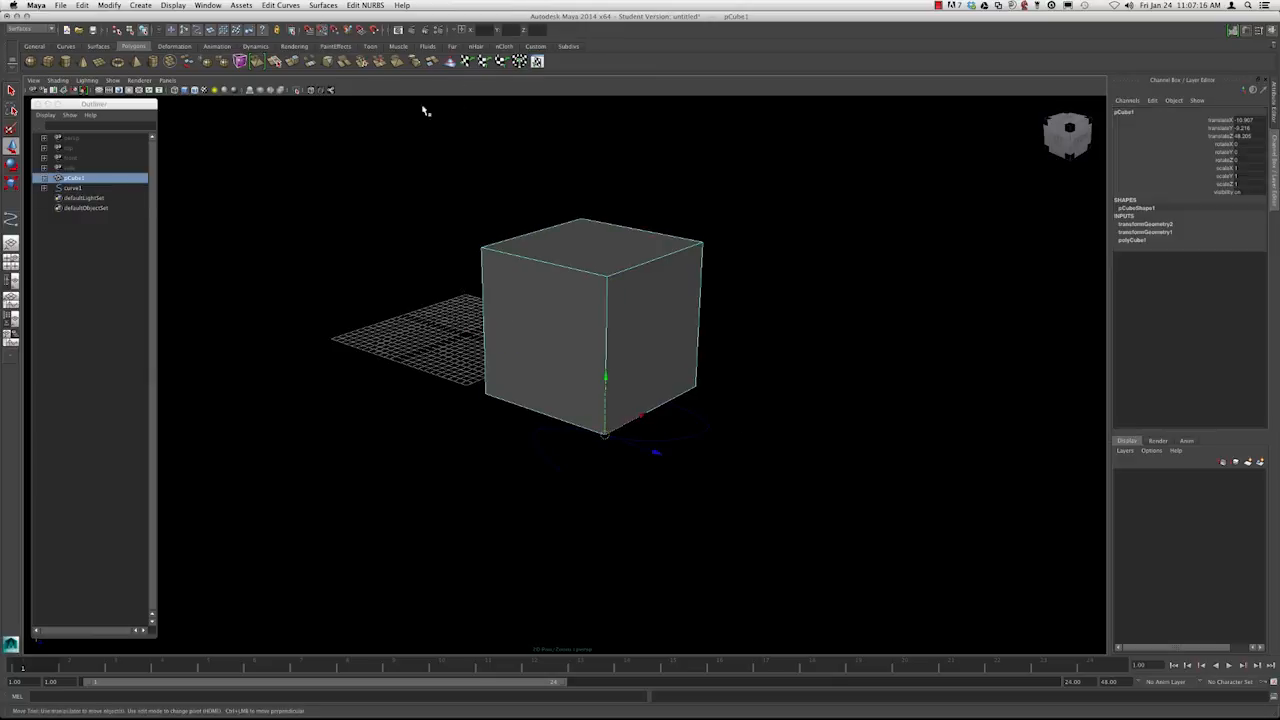
drag(702, 418, 690, 407)
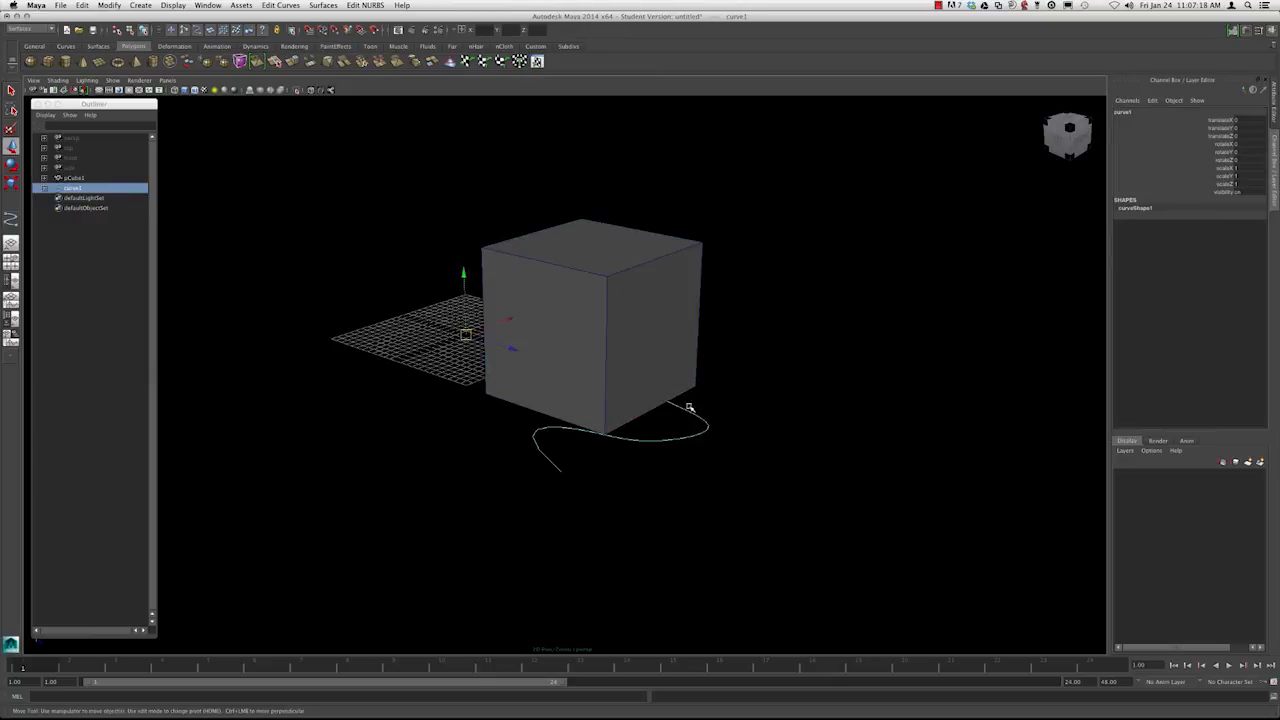
key(Delete)
Select pCube1 and center its pivot within the cube
click(667, 318)
alt+middle_drag(551, 359, 471, 400)
alt+right_drag(471, 400, 557, 440)
alt+drag(557, 440, 569, 437)
alt+right_drag(569, 437, 517, 428)
alt+drag(517, 428, 536, 430)
alt+right_drag(623, 437, 650, 448)
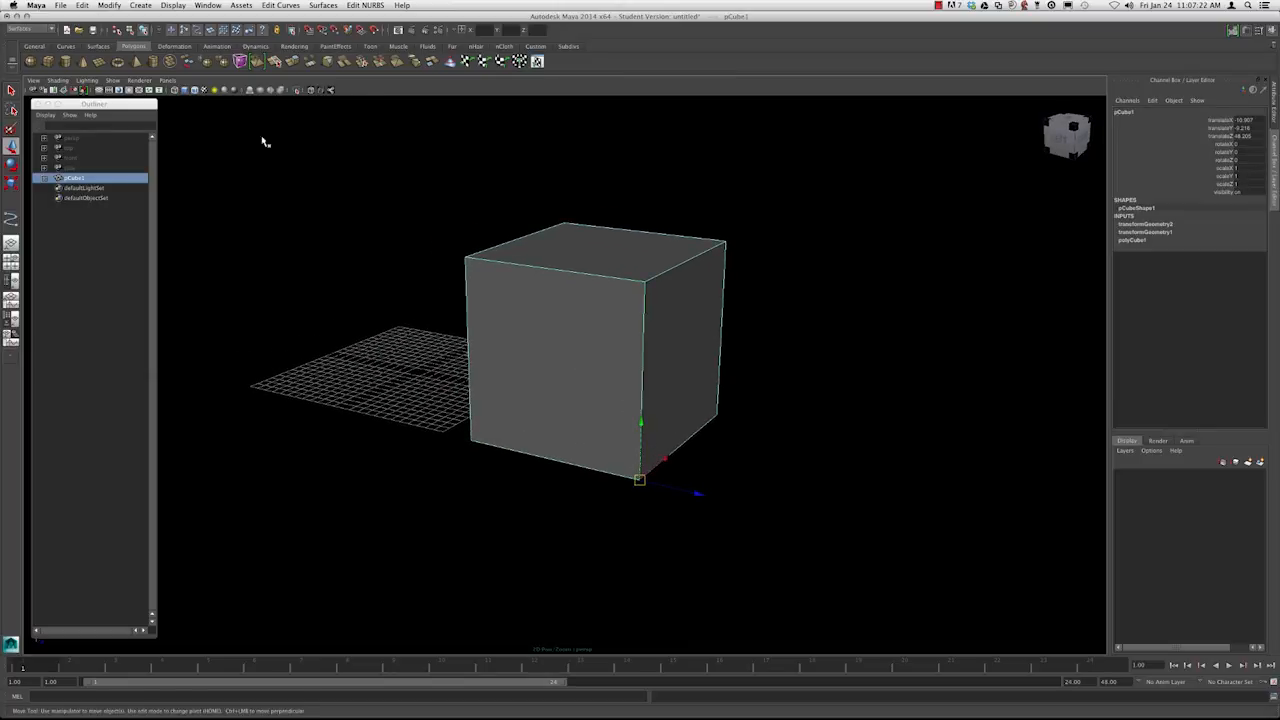
click(109, 5)
click(130, 132)
Set pCube1's Translate X, Y and Z to 0, and clear the selection
alt+drag(458, 267, 894, 241)
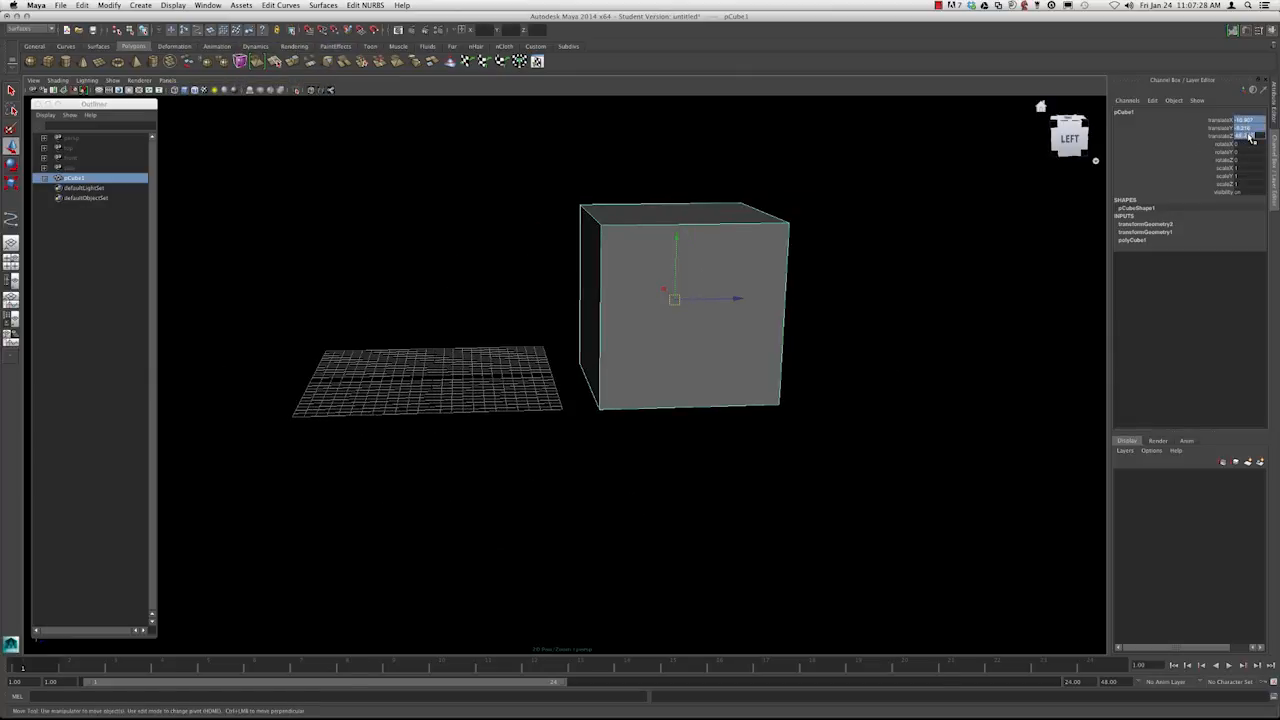
text(0)
key(Return)
alt+middle_drag(600, 230, 1010, 320)
alt+drag(604, 263, 419, 227)
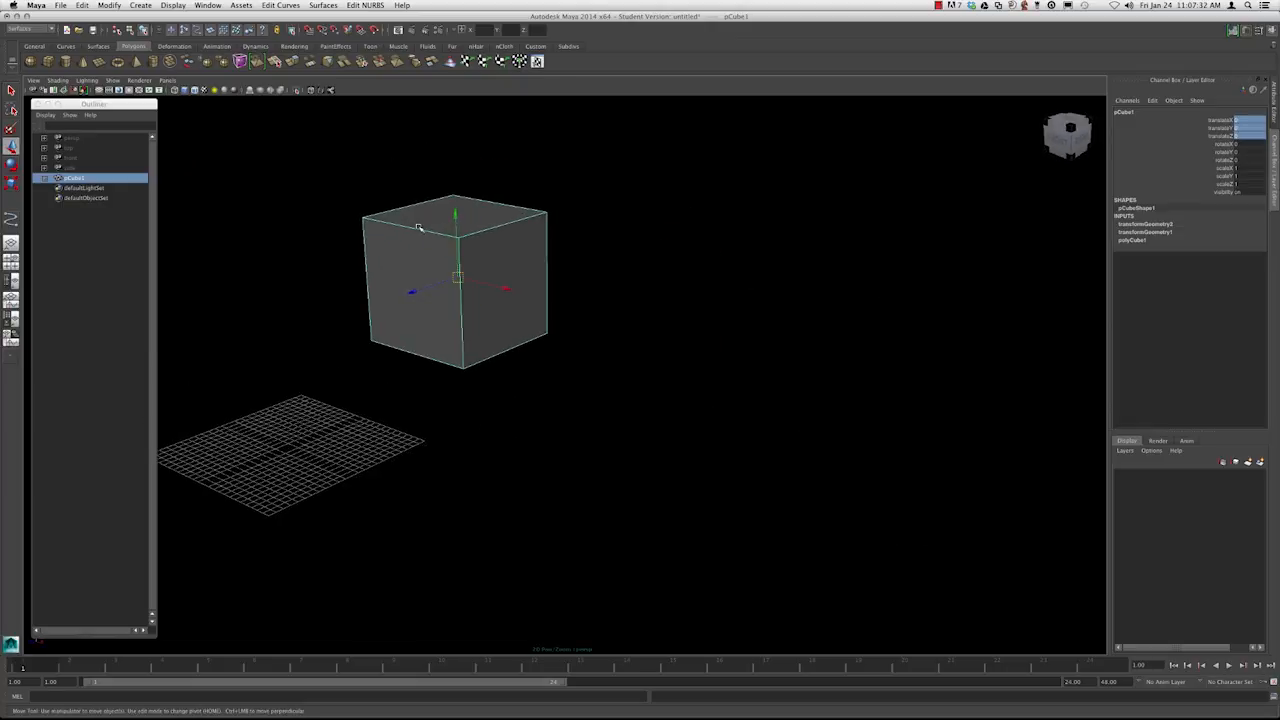
alt+middle_drag(419, 227, 385, 202)
key(f)
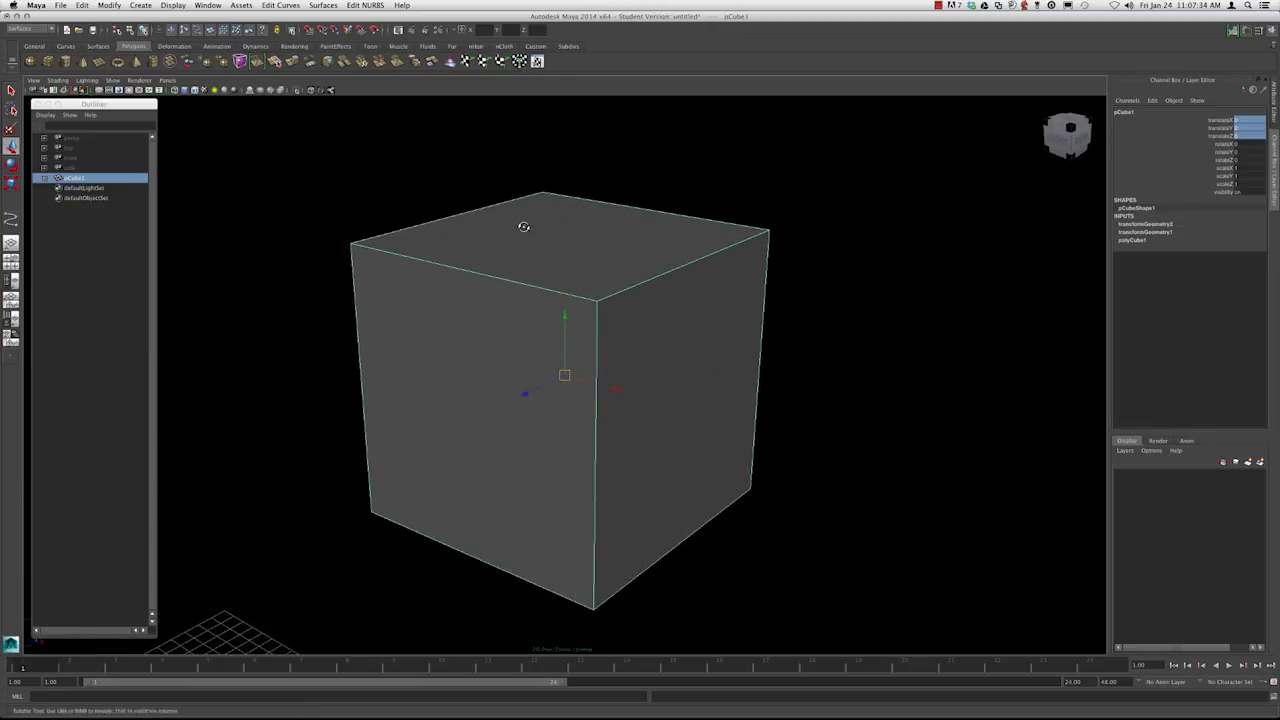
alt+drag(523, 226, 391, 206)
alt+middle_drag(391, 206, 430, 187)
click(508, 164)
alt+drag(476, 211, 671, 162)
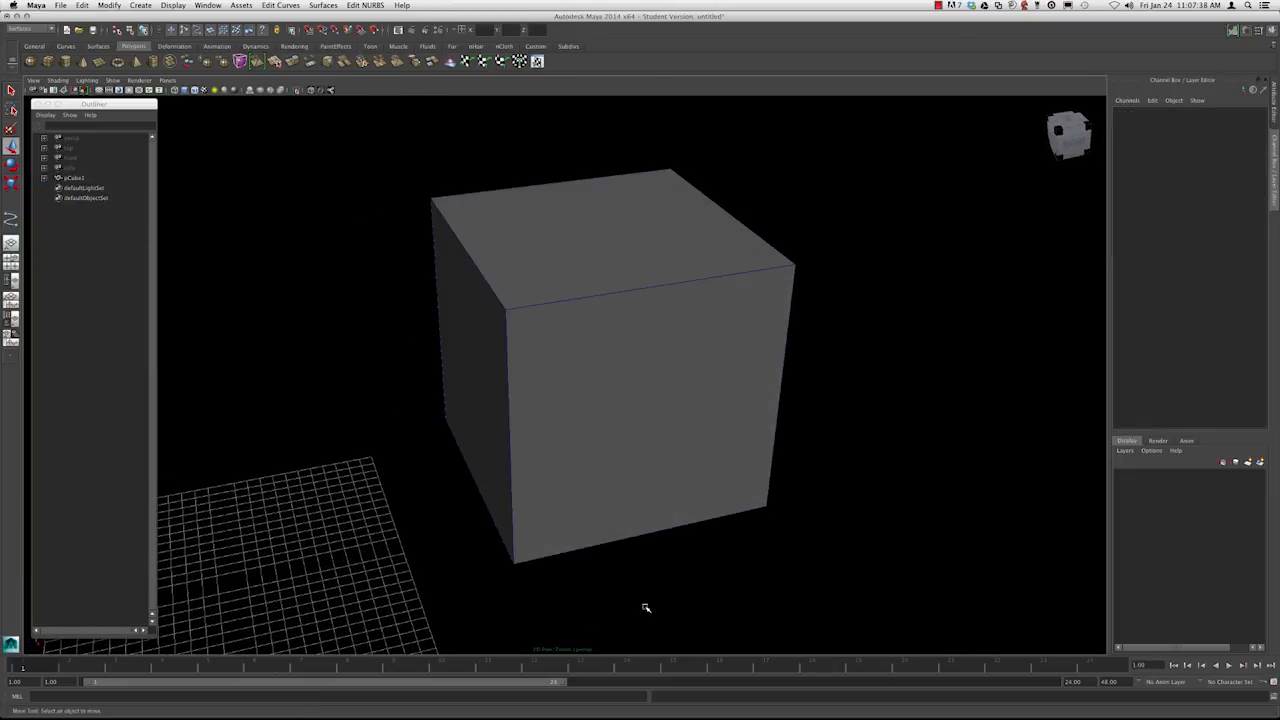
alt+drag(800, 315, 556, 232)
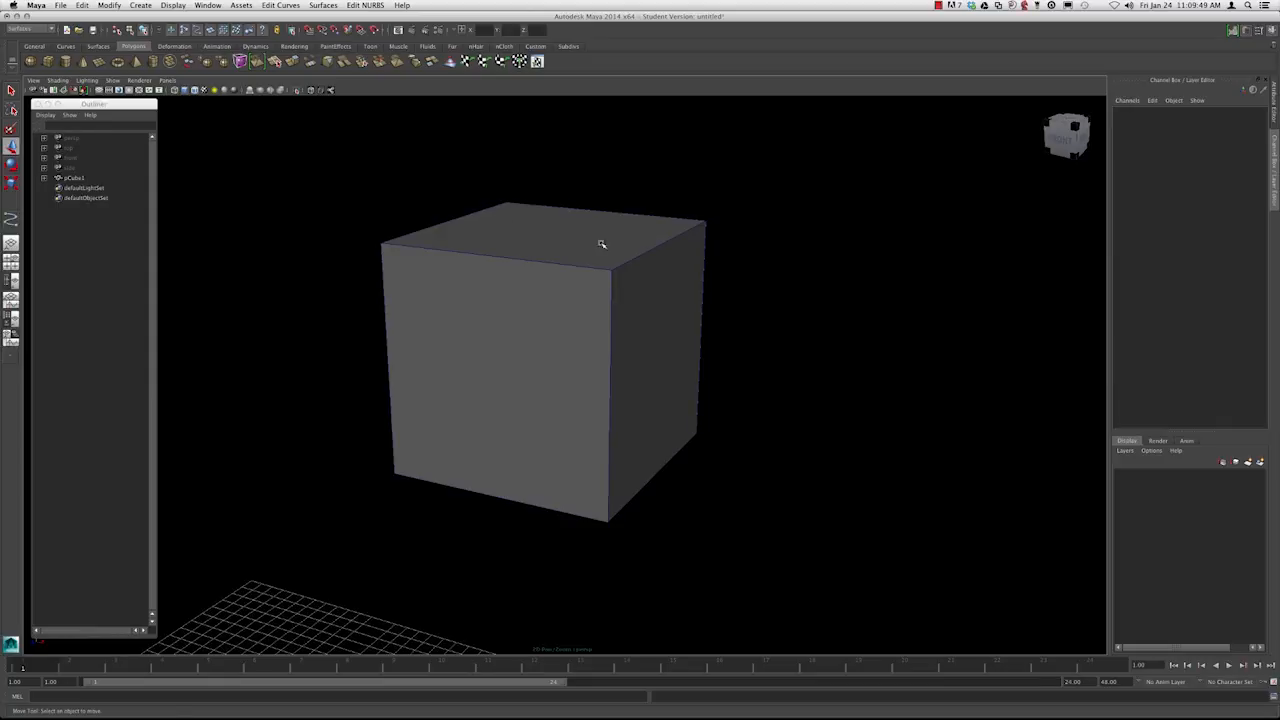
Select pCube1 again
click(570, 230)
alt+drag(566, 217, 644, 363)
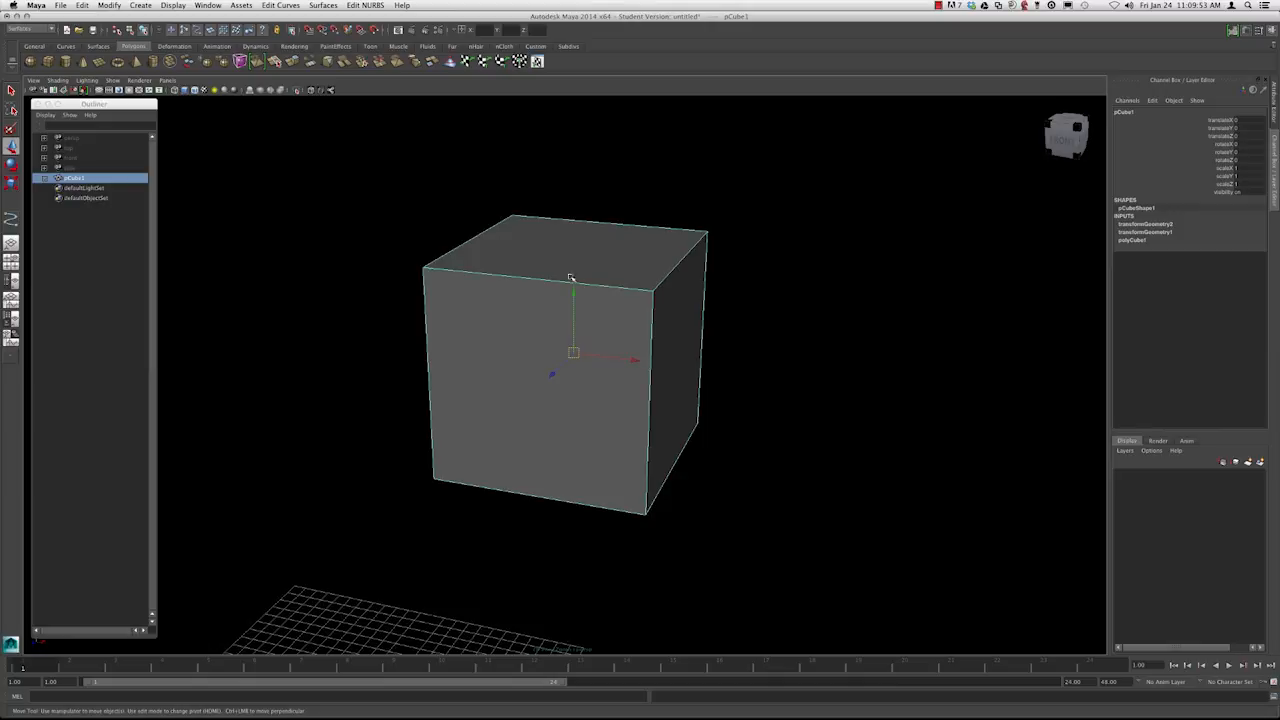
alt+drag(586, 323, 644, 314)
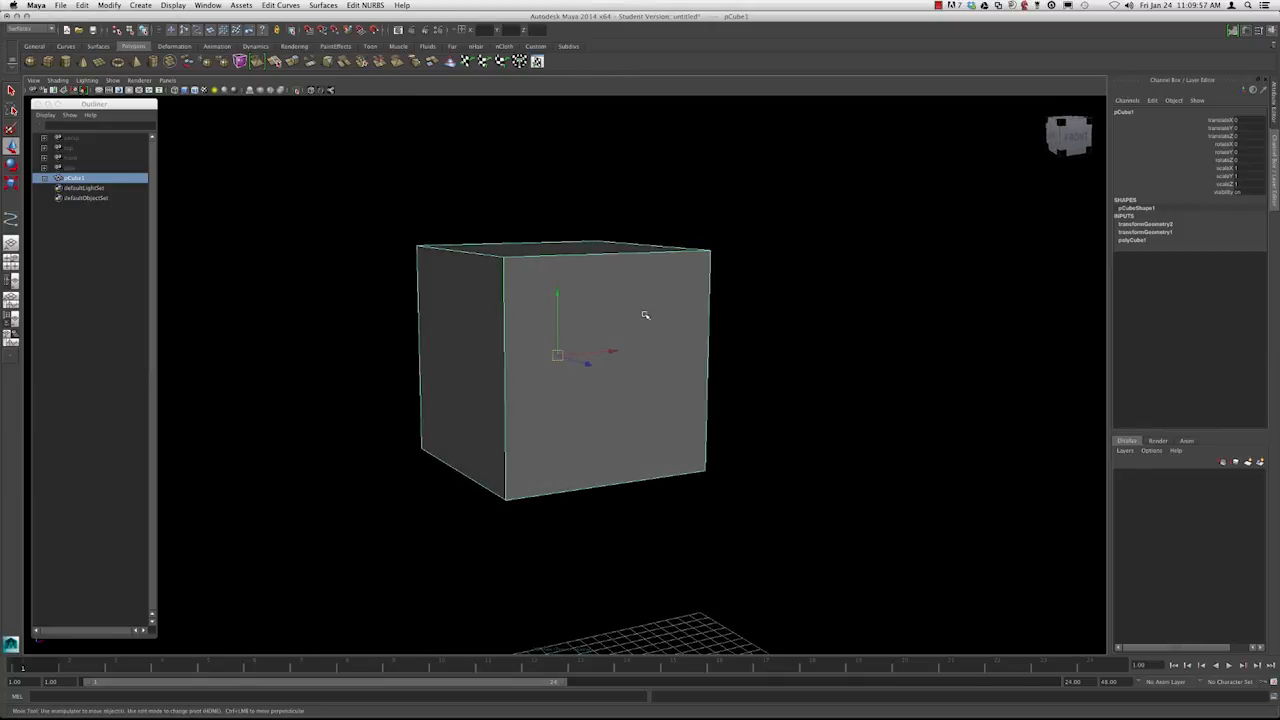